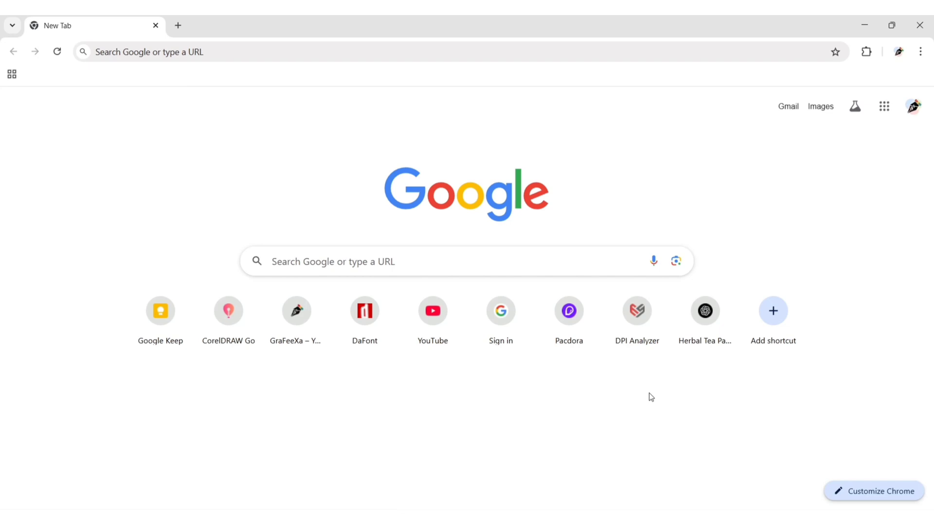
# Step: Load the CorelDRAW Go web app at go.corel.com in Chrome
pyautogui.click(494, 261)
pyautogui.write('go.corel.com')
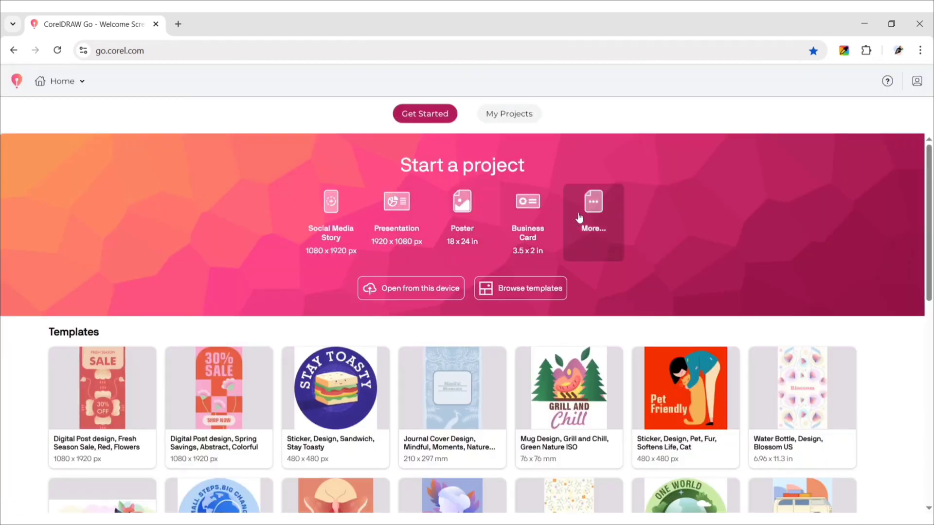
# Step: Create a custom 500 × 500 px project with solid background, named 'Creative Logo Design'
pyautogui.click(587, 211)
pyautogui.click(194, 209)
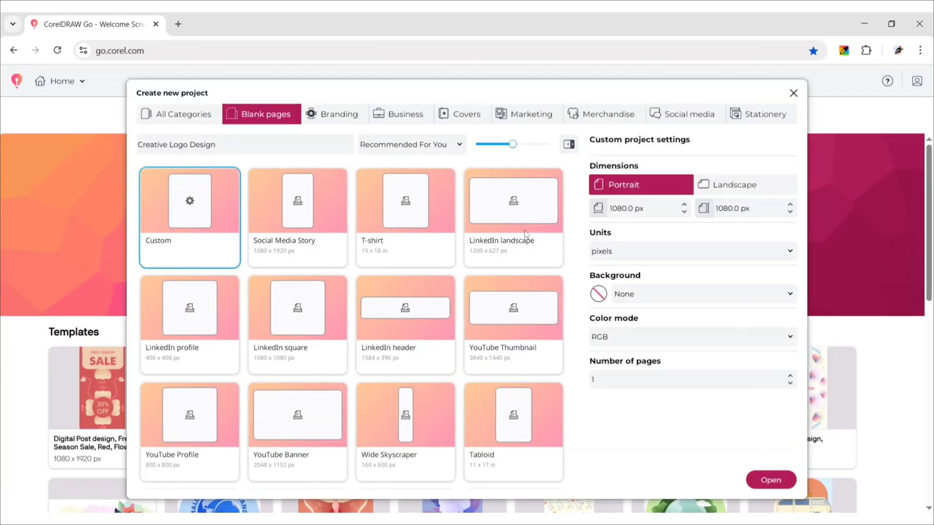
pyautogui.click(627, 208)
pyautogui.write('500')
pyautogui.click(719, 209)
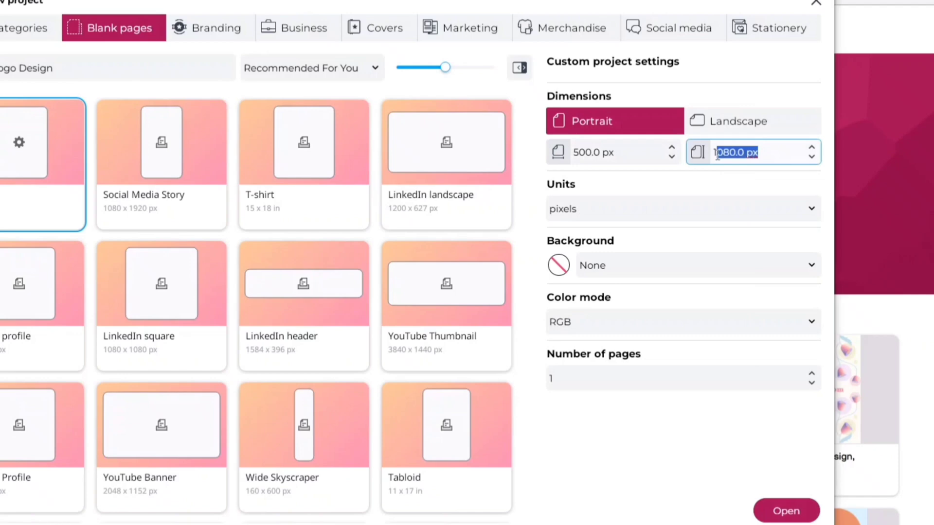
pyautogui.write('500')
pyautogui.click(700, 180)
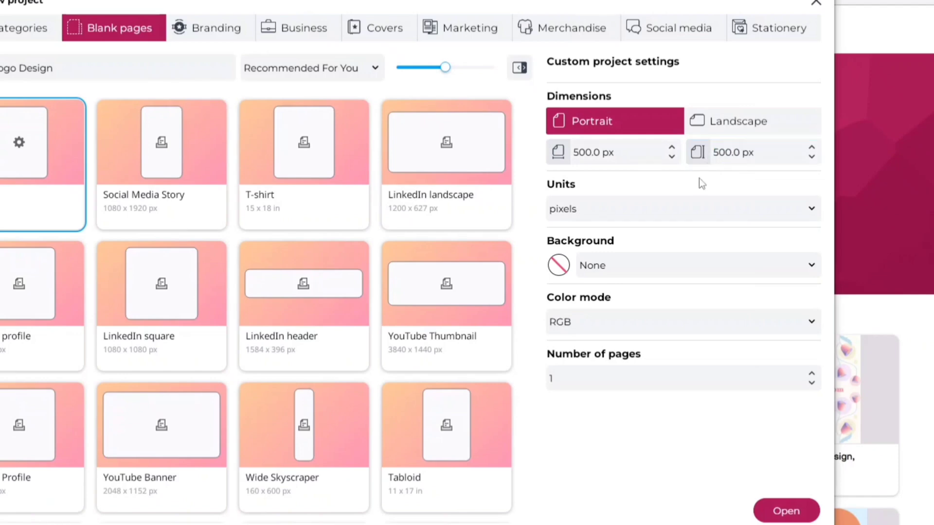
pyautogui.click(693, 265)
pyautogui.click(683, 308)
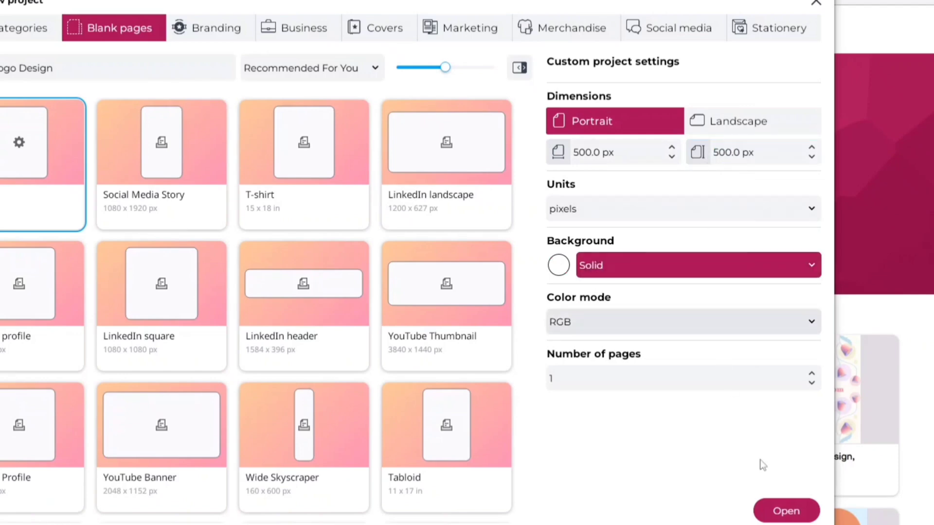
pyautogui.click(784, 508)
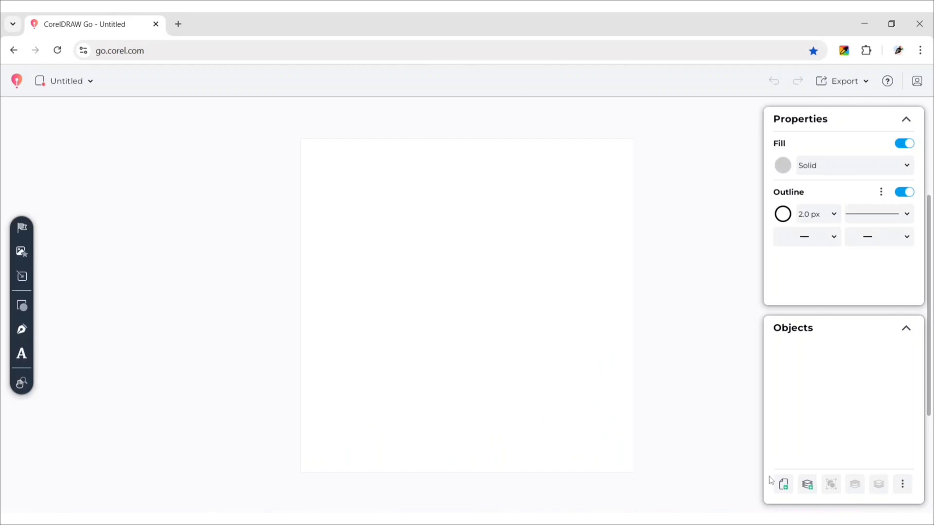
pyautogui.click(72, 82)
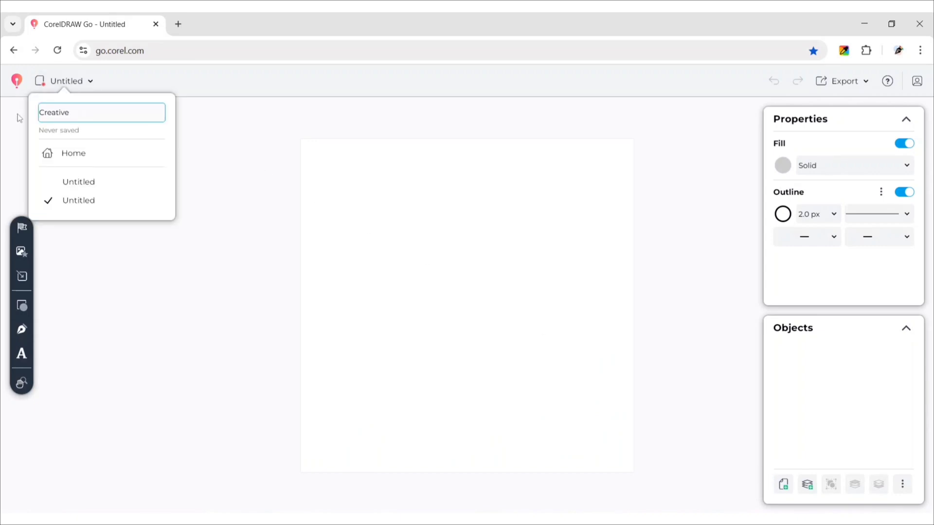
pyautogui.press('Return')
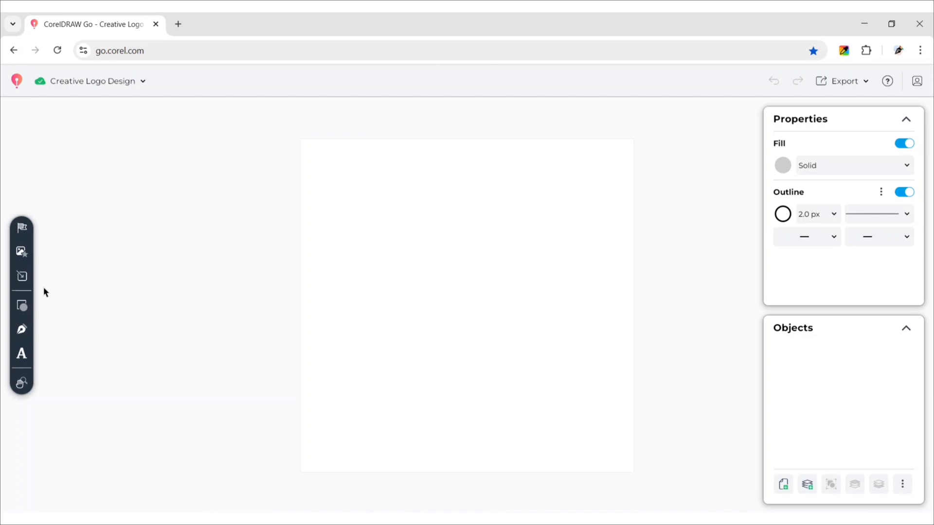
# Step: Draw a triangle and rotate it 180° so it points down
pyautogui.click(23, 308)
pyautogui.click(99, 187)
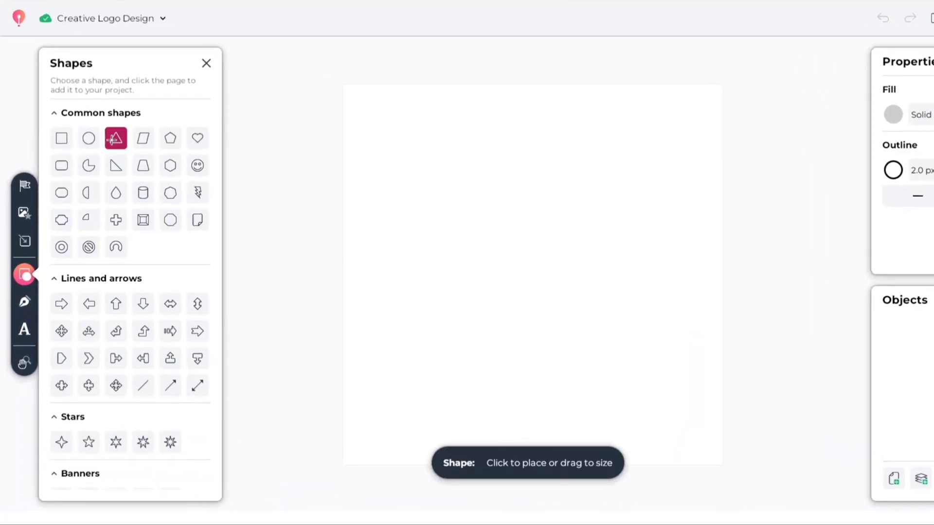
pyautogui.moveTo(427, 207); pyautogui.dragTo(601, 305)
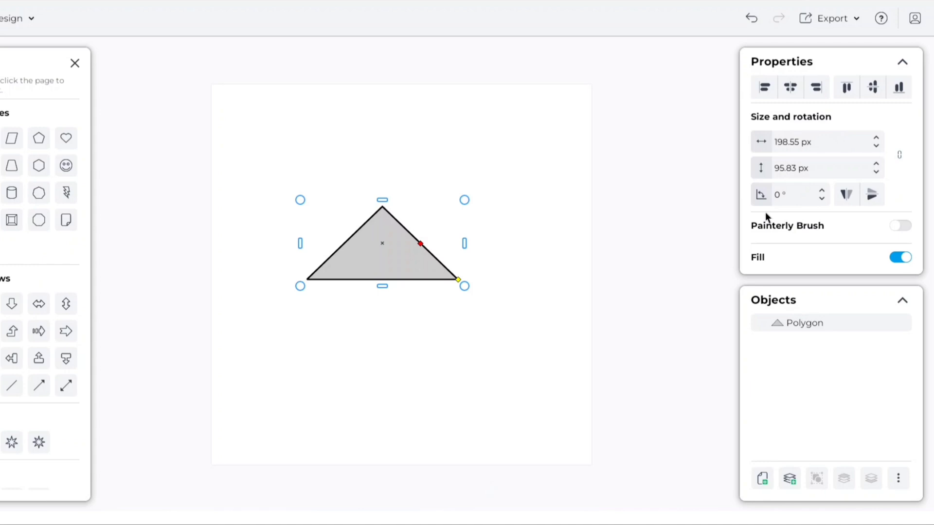
pyautogui.click(768, 196)
pyautogui.write('180')
pyautogui.press('Return')
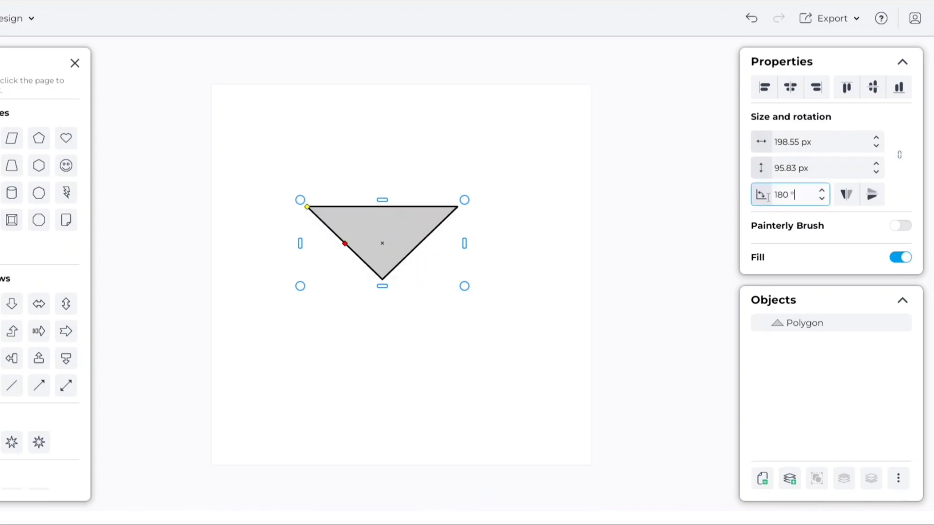
# Step: Remove the triangle's outline, shift it toward the center and stretch it taller
pyautogui.moveTo(916, 166); pyautogui.dragTo(919, 209)
pyautogui.click(900, 233)
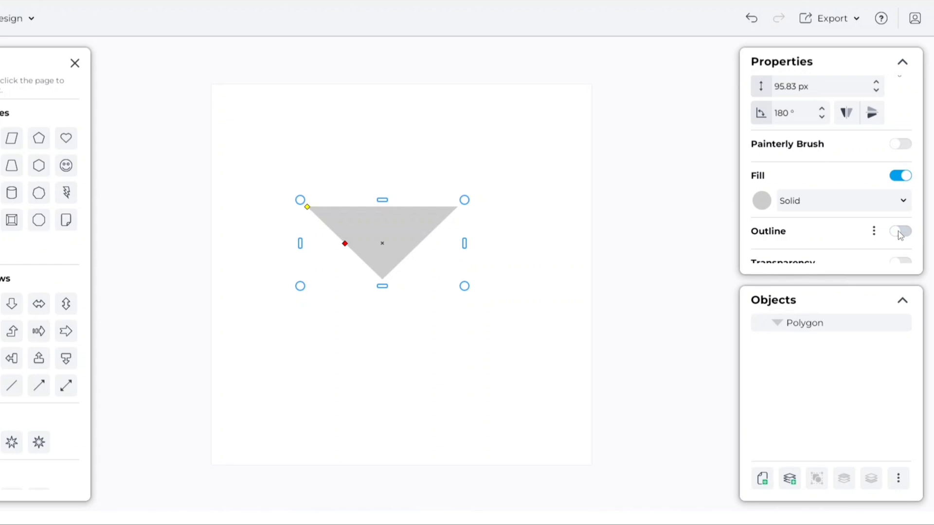
pyautogui.moveTo(394, 231); pyautogui.dragTo(403, 257)
pyautogui.moveTo(392, 309); pyautogui.dragTo(391, 330)
# Step: Draw an outline-free rectangle sitting on top of the triangle, matching its width
pyautogui.click(214, 177)
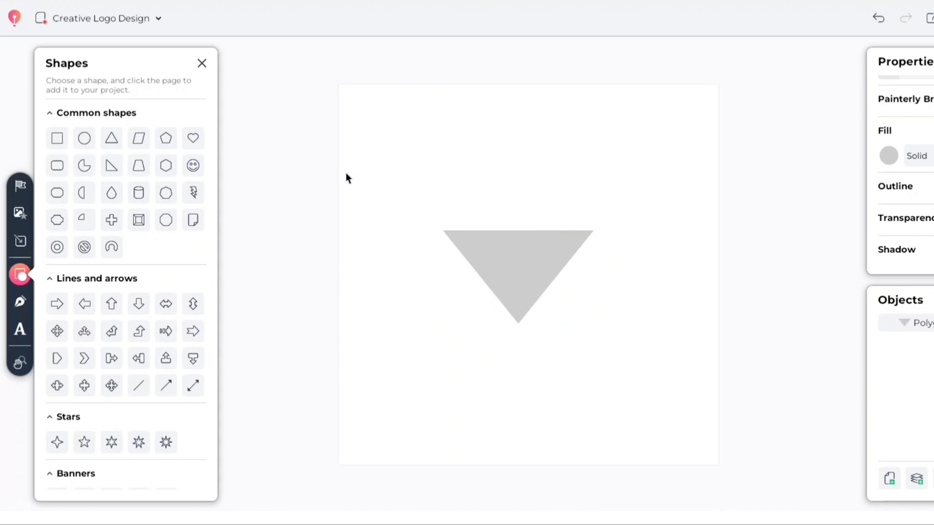
pyautogui.click(61, 138)
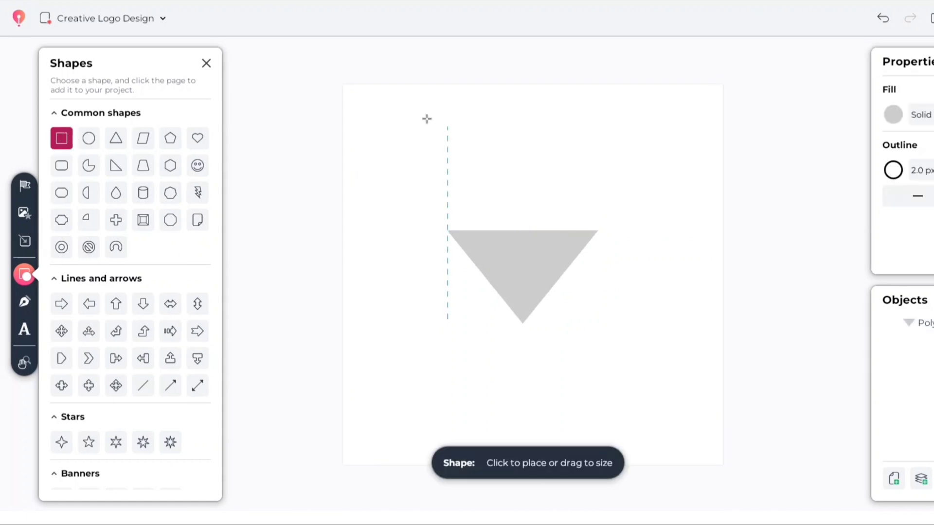
pyautogui.moveTo(426, 119); pyautogui.dragTo(558, 200)
pyautogui.moveTo(509, 161); pyautogui.dragTo(545, 182)
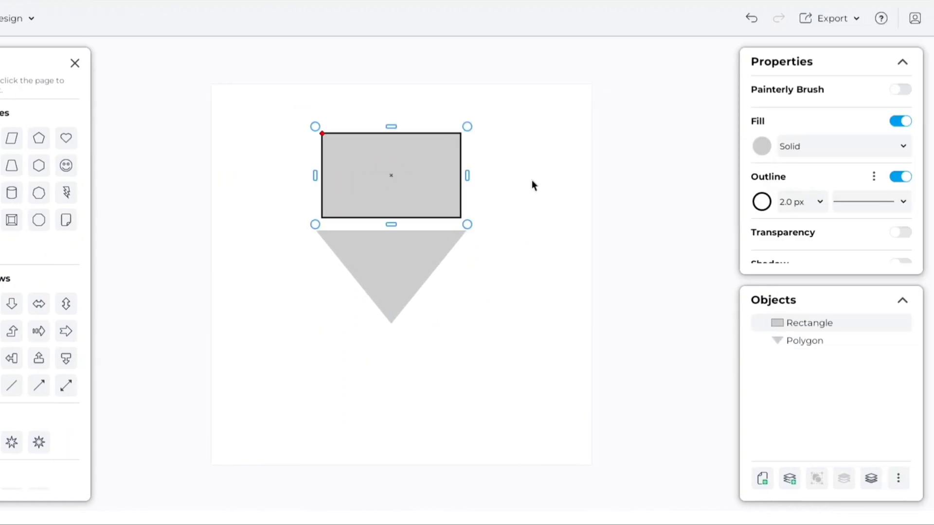
pyautogui.click(933, 176)
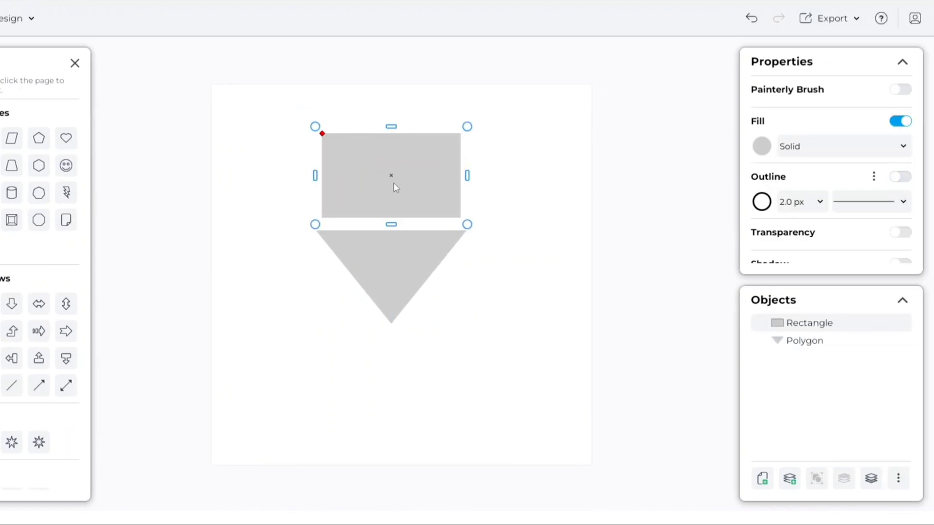
pyautogui.moveTo(396, 187); pyautogui.dragTo(389, 200)
pyautogui.moveTo(461, 188); pyautogui.dragTo(473, 188)
pyautogui.click(517, 213)
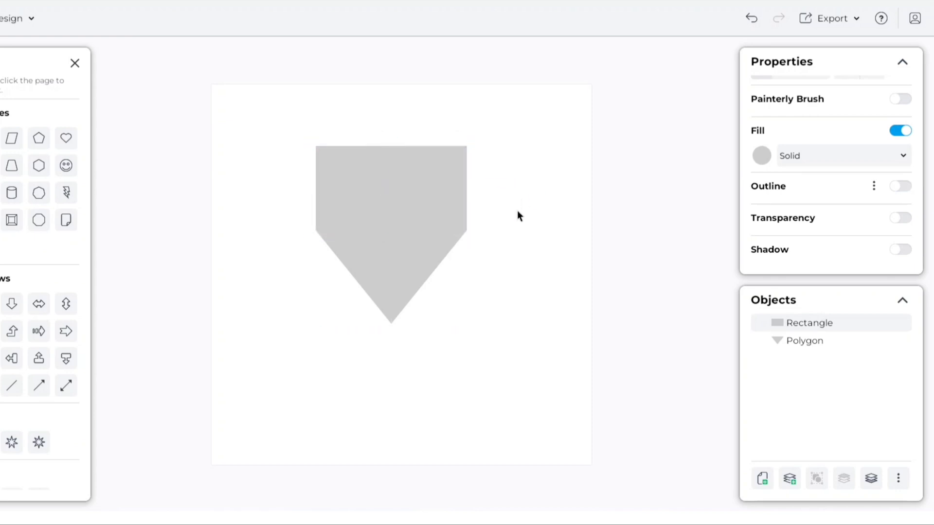
pyautogui.click(428, 198)
pyautogui.moveTo(391, 139); pyautogui.dragTo(391, 153)
pyautogui.click(525, 211)
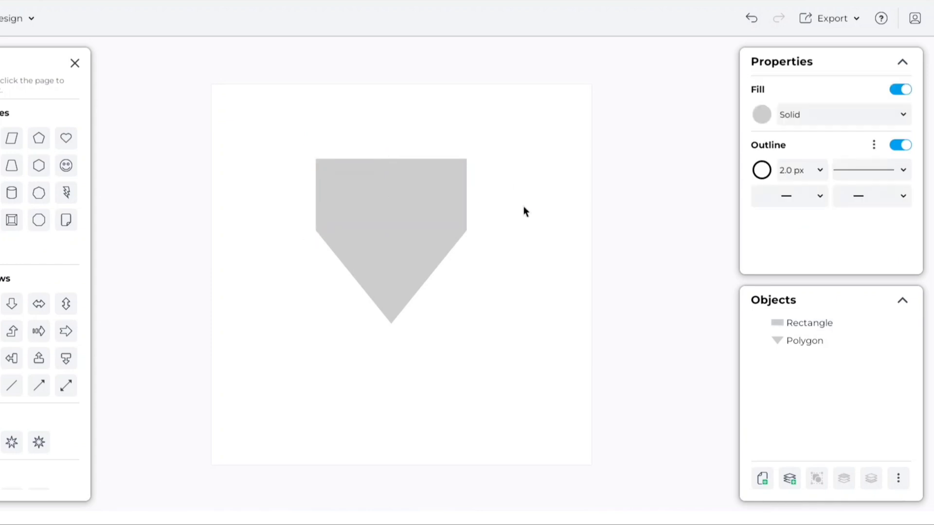
# Step: Merge the rectangle and triangle into one shield shape with Add, moving it up slightly
pyautogui.moveTo(290, 128); pyautogui.dragTo(512, 334)
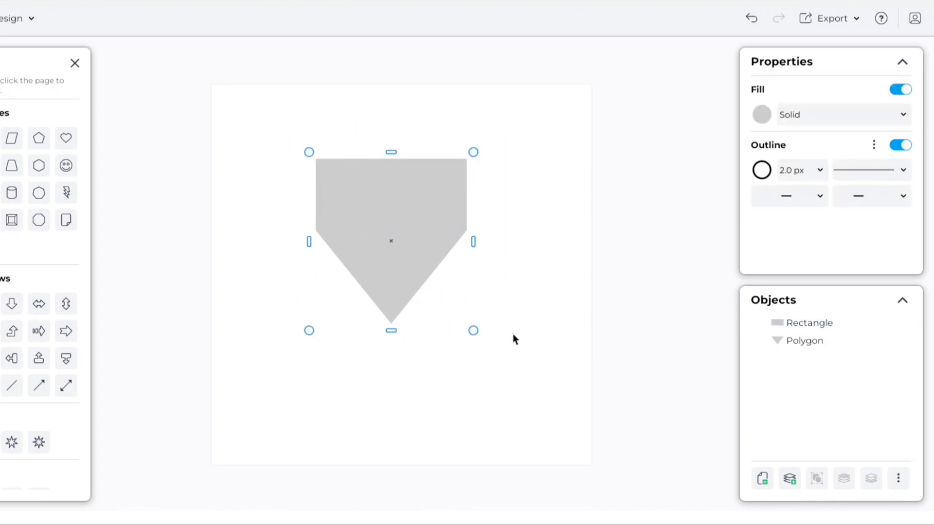
pyautogui.rightClick(447, 219)
pyautogui.click(481, 361)
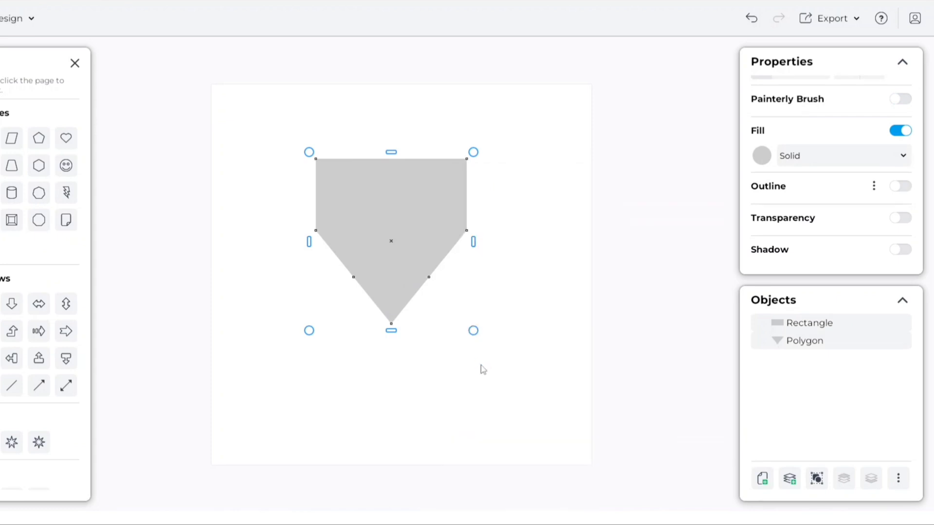
pyautogui.click(400, 223)
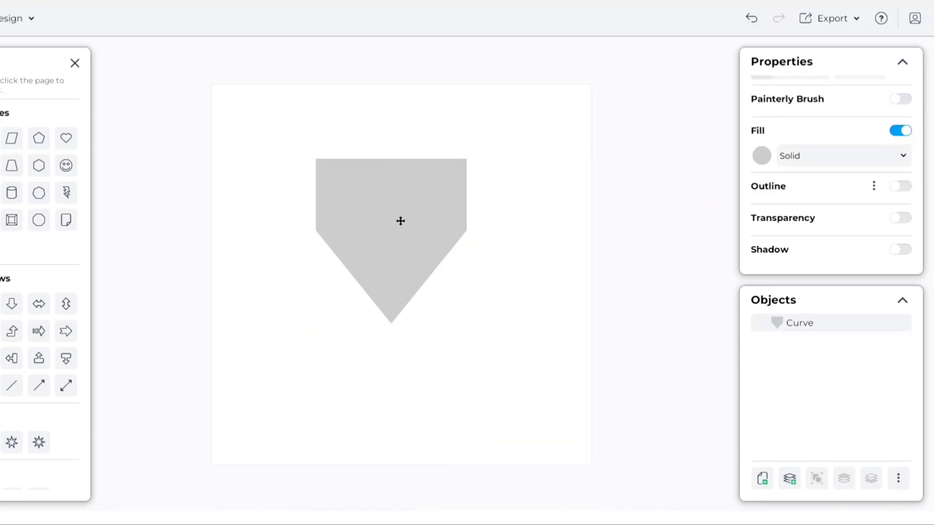
pyautogui.moveTo(400, 221); pyautogui.dragTo(399, 213)
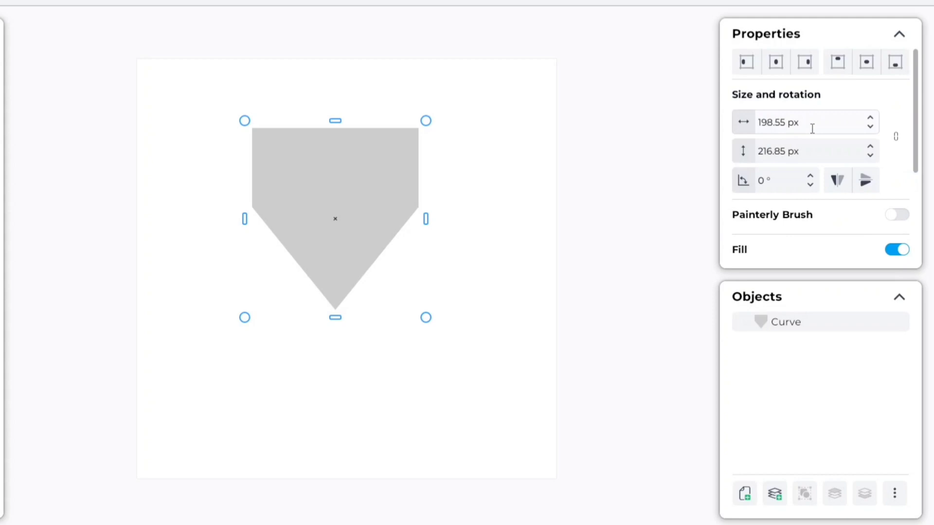
# Step: Set the shield's width to 160 px and shorten its height
pyautogui.moveTo(807, 129); pyautogui.dragTo(761, 129)
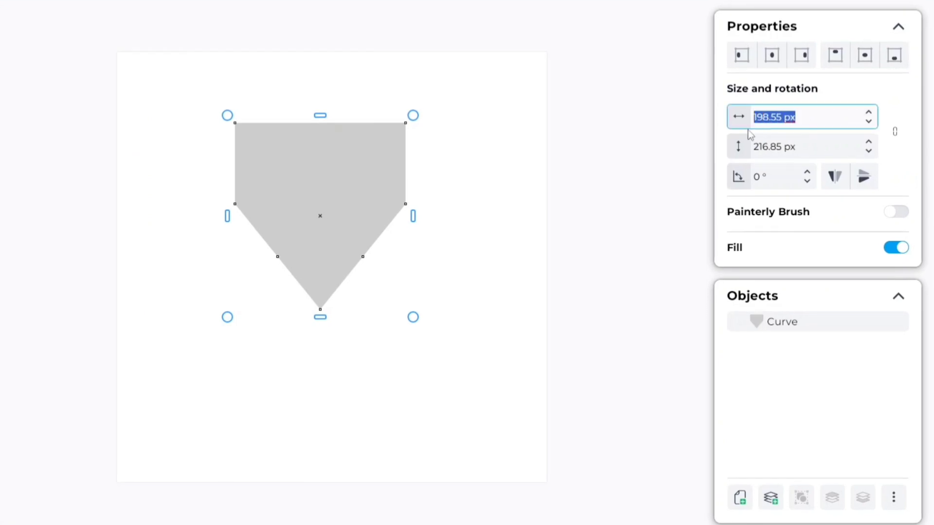
pyautogui.write('160')
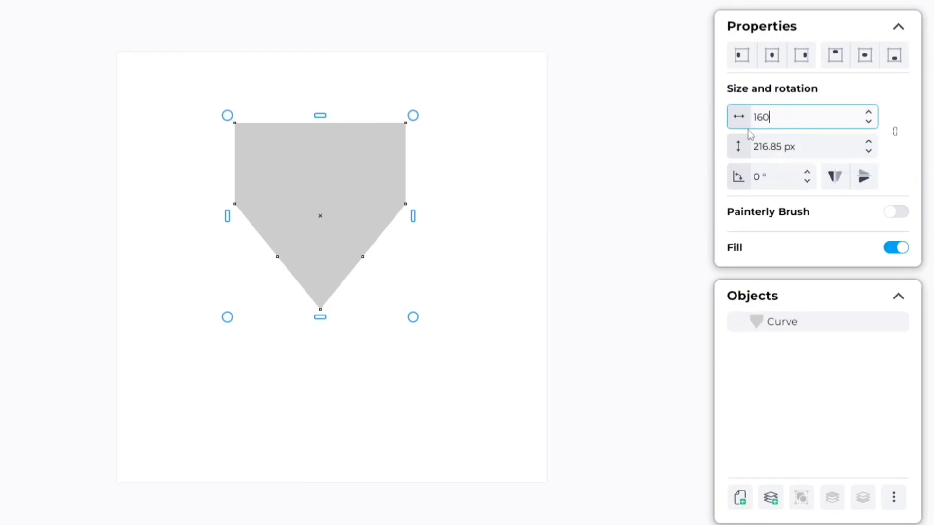
pyautogui.press('Return')
pyautogui.click(572, 185)
pyautogui.click(311, 193)
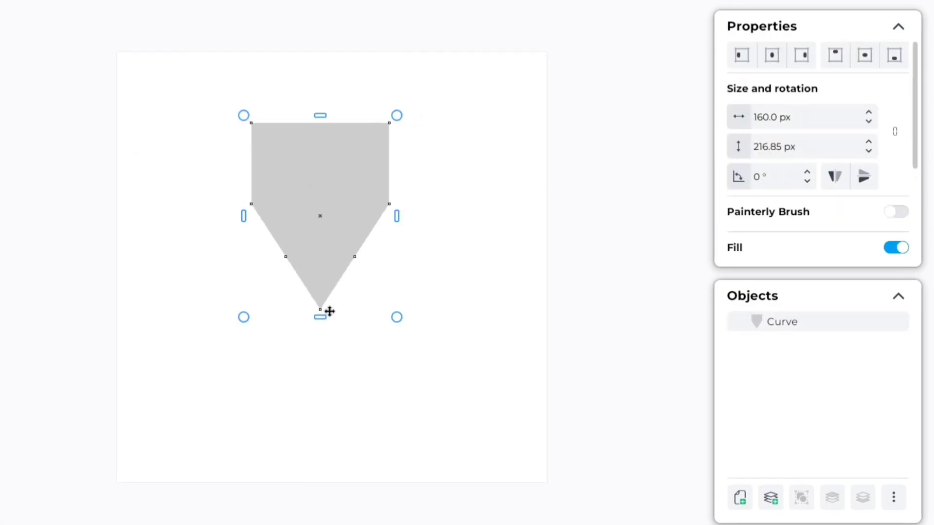
pyautogui.moveTo(319, 317); pyautogui.dragTo(312, 273)
# Step: Draw a closed four-sided slanted piece along the shield's lower-left edge with the line pen
pyautogui.click(429, 341)
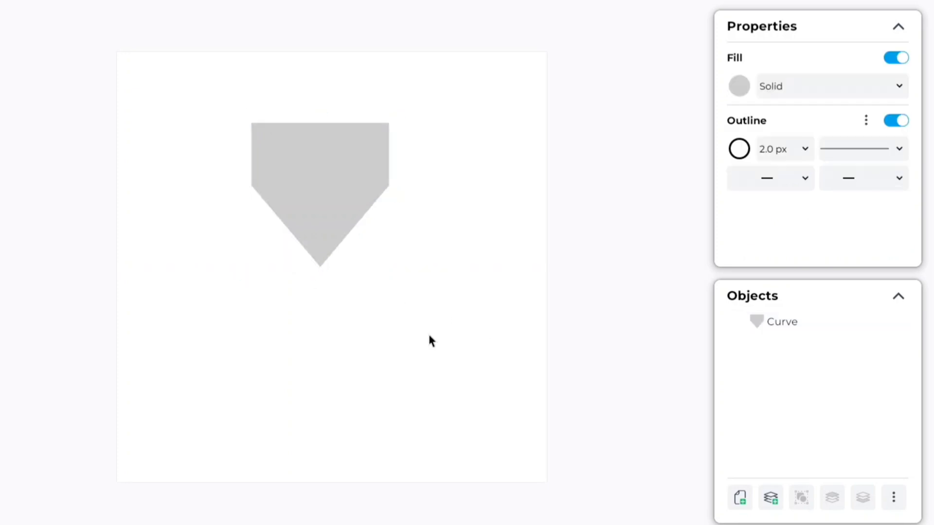
pyautogui.click(24, 278)
pyautogui.click(24, 305)
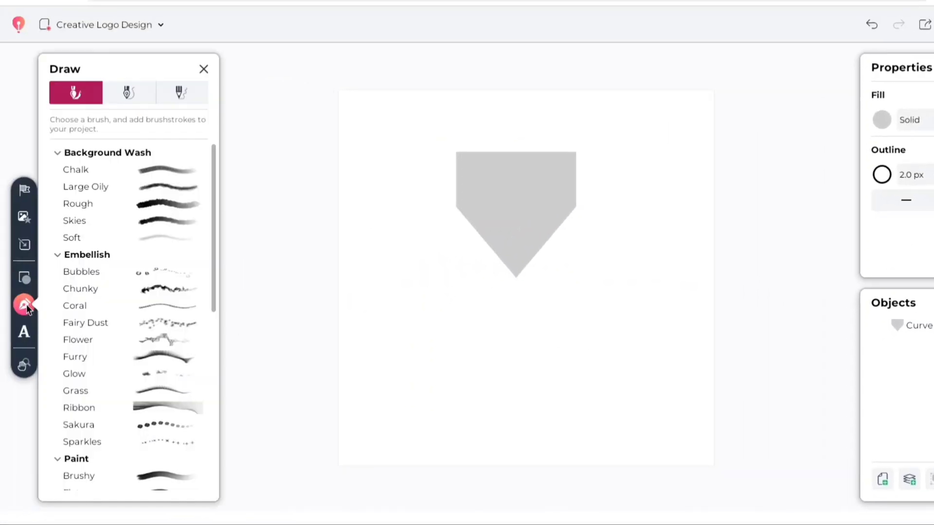
pyautogui.click(129, 93)
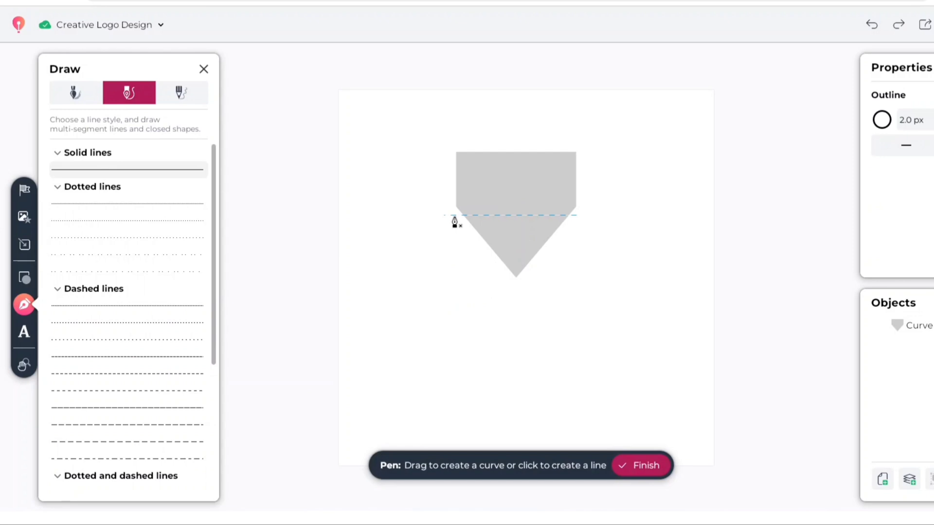
pyautogui.click(516, 288)
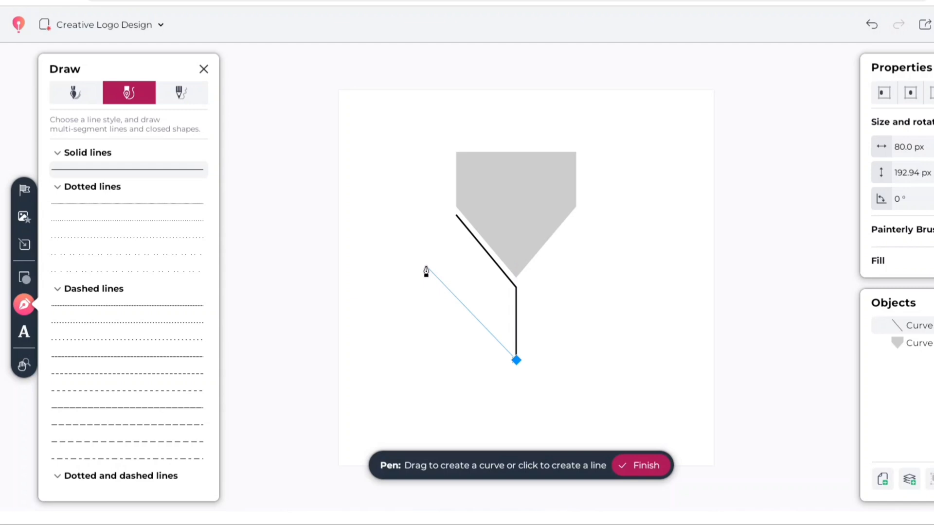
pyautogui.click(426, 264)
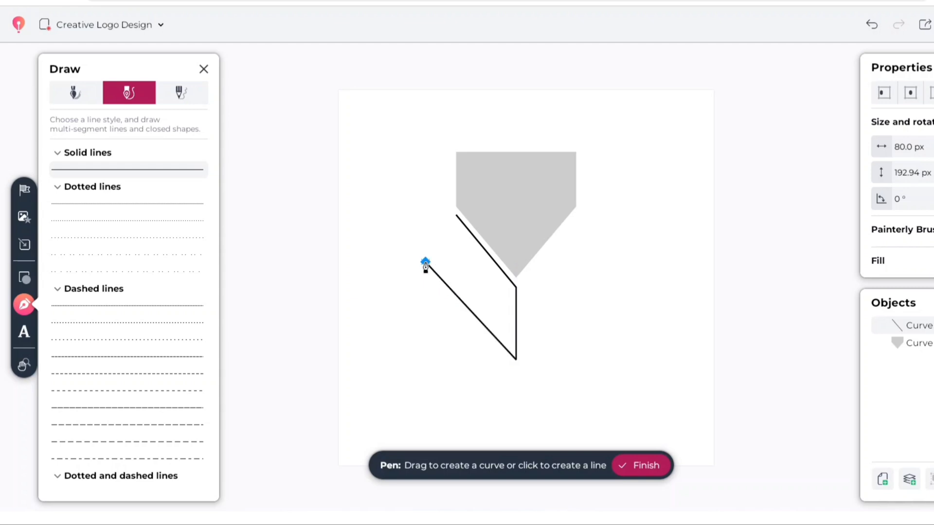
pyautogui.click(456, 217)
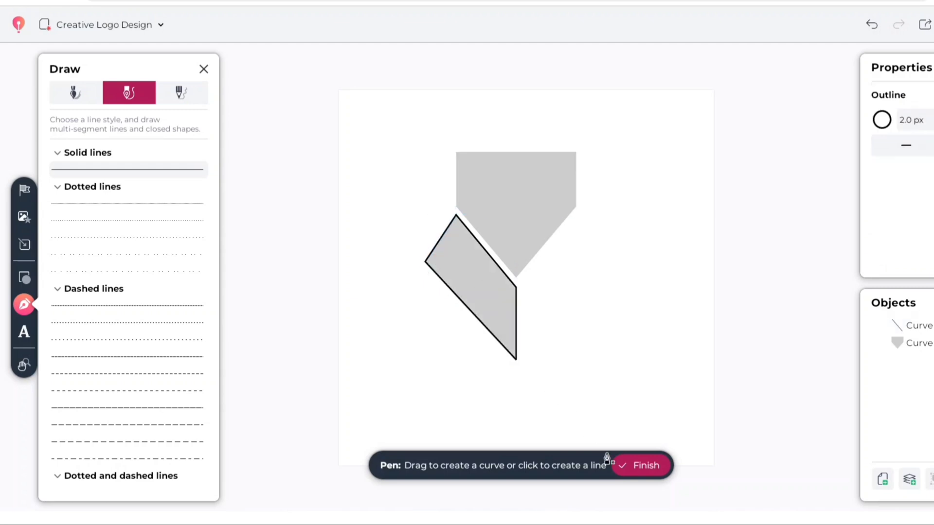
pyautogui.click(633, 466)
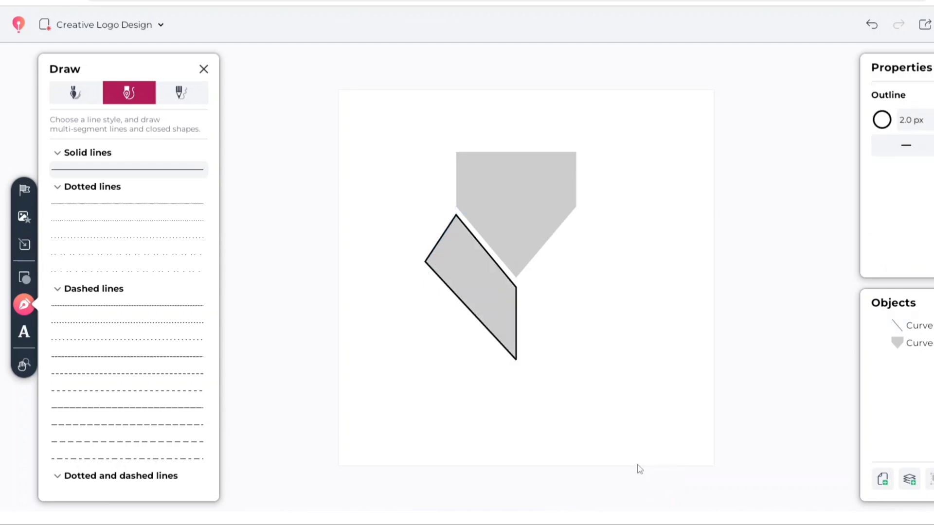
# Step: Remove the black outline from the slanted piece
pyautogui.click(482, 320)
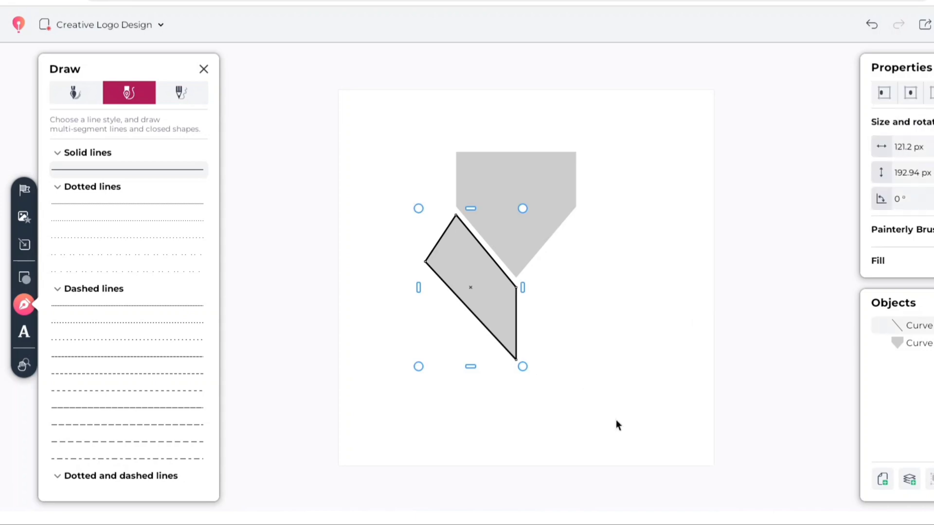
pyautogui.scroll(-2, 929, 228)
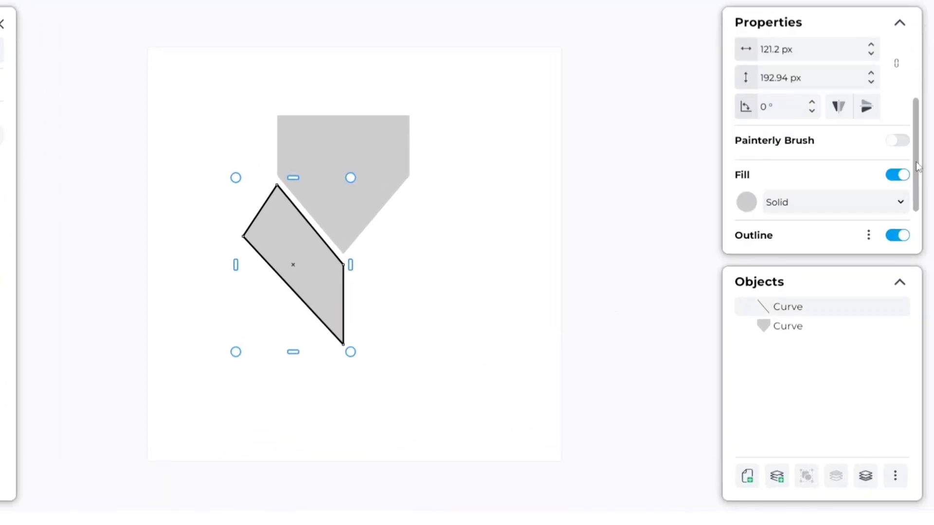
pyautogui.scroll(-1, 905, 199)
pyautogui.click(898, 175)
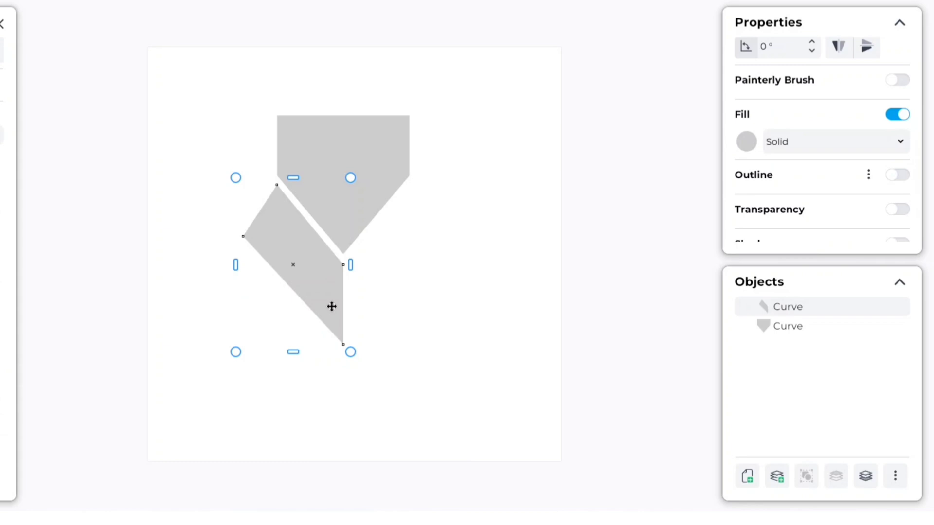
# Step: Duplicate the slanted piece, move the copy right and flip it horizontally
pyautogui.hotkey('ctrl', 'd')
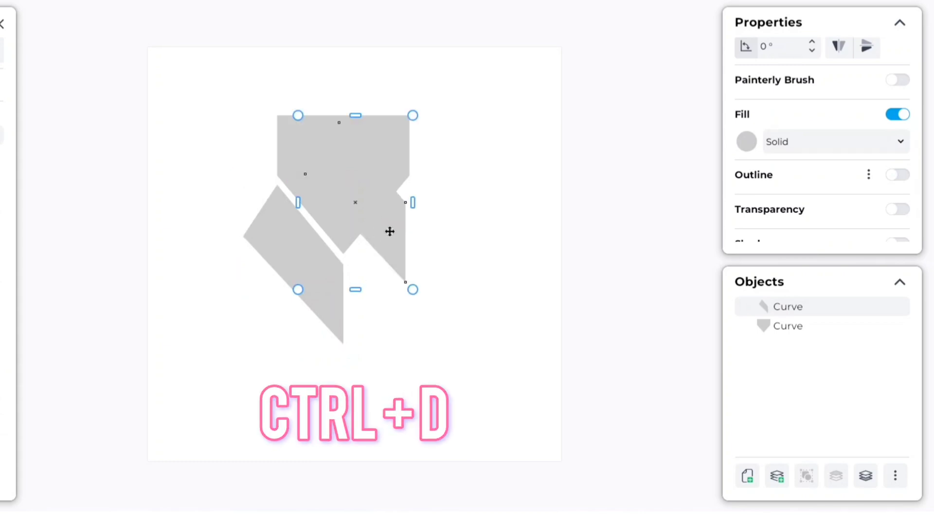
pyautogui.hotkey('ctrl', 'd')
pyautogui.moveTo(413, 260); pyautogui.dragTo(400, 246)
pyautogui.click(838, 51)
# Step: Merge the left and mirrored right pieces into a single V-shaped chevron with Add
pyautogui.click(527, 234)
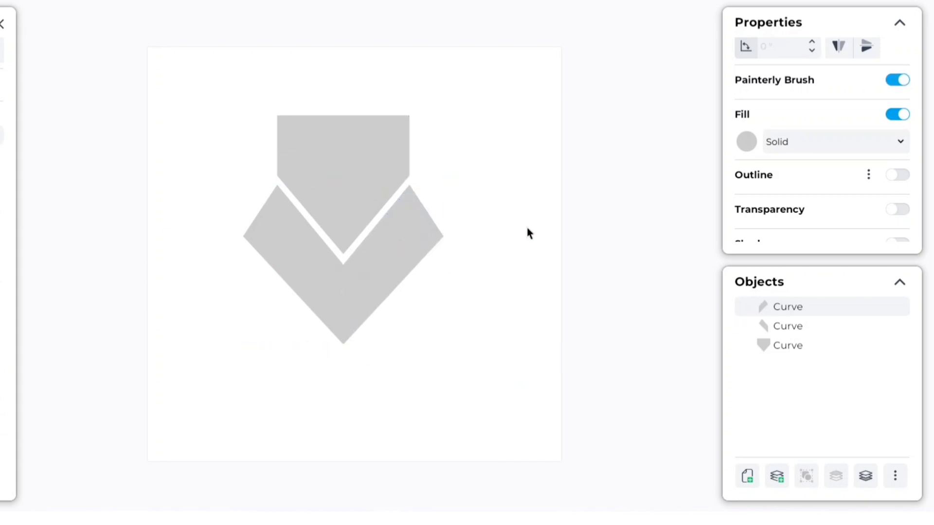
pyautogui.click(272, 252)
pyautogui.keyDown('shift'); pyautogui.click(387, 253); pyautogui.keyUp('shift')
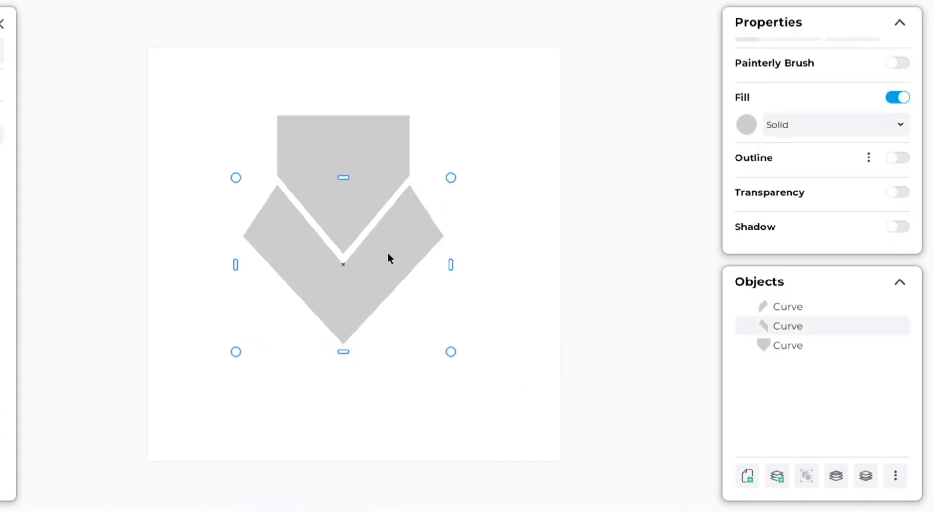
pyautogui.rightClick(387, 253)
pyautogui.click(428, 349)
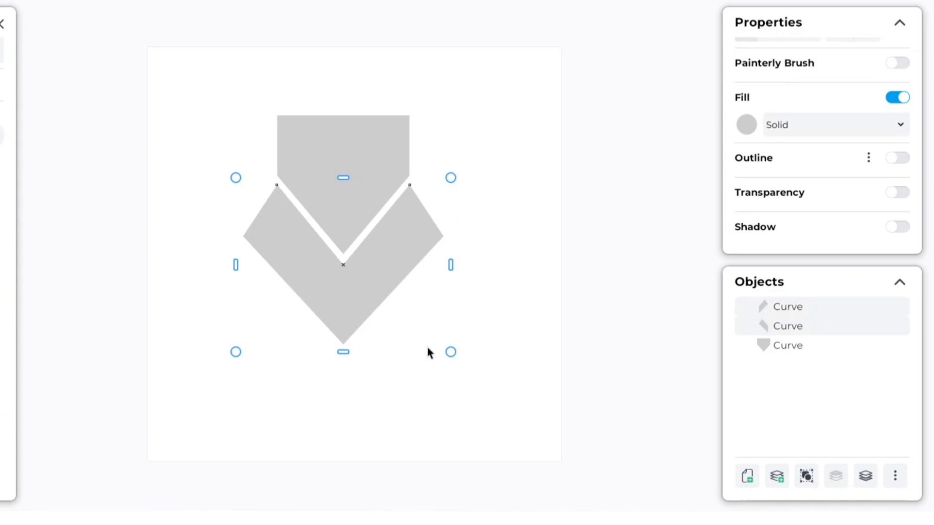
pyautogui.click(385, 258)
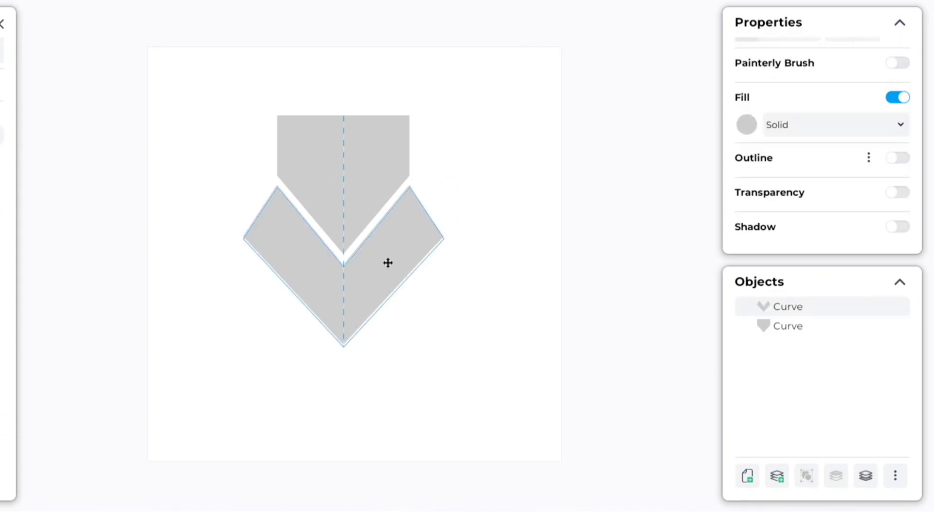
pyautogui.click(487, 195)
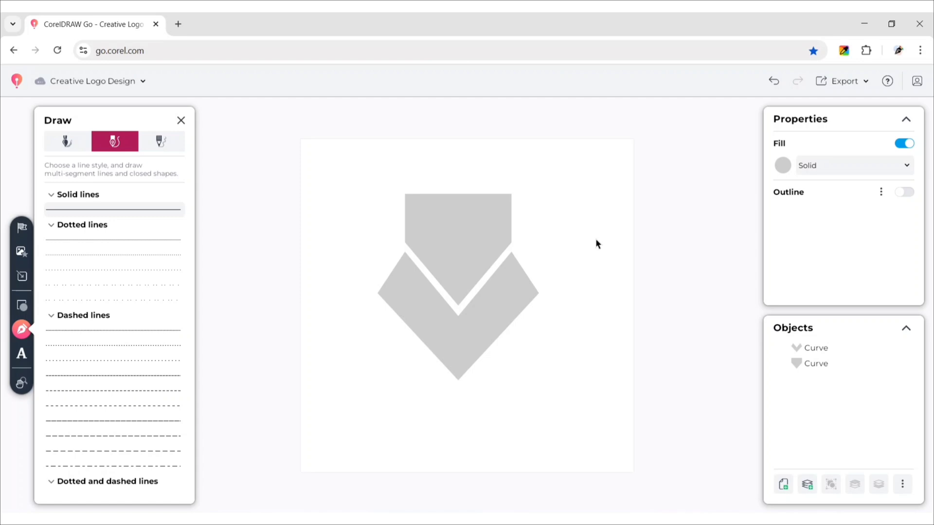
pyautogui.click(180, 120)
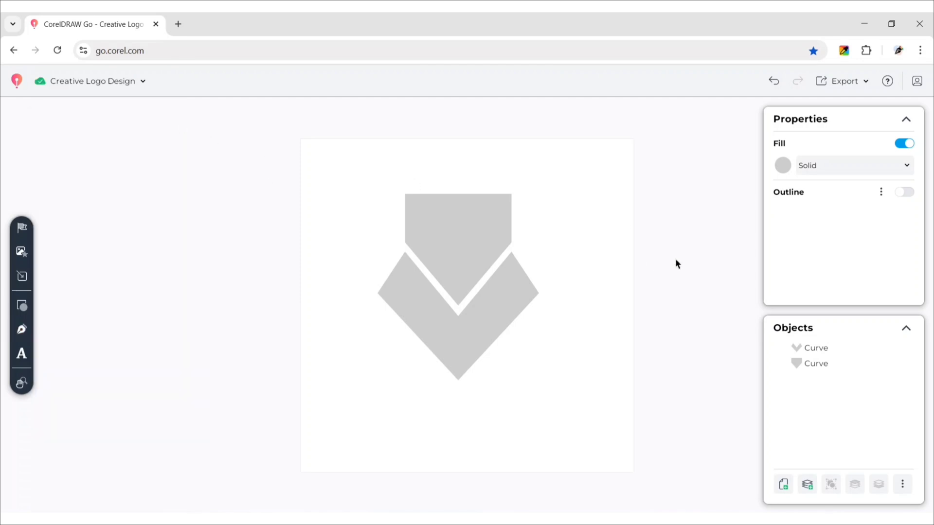
# Step: Draw a tall rectangle left of the shield and set its width to 10 px
pyautogui.click(22, 307)
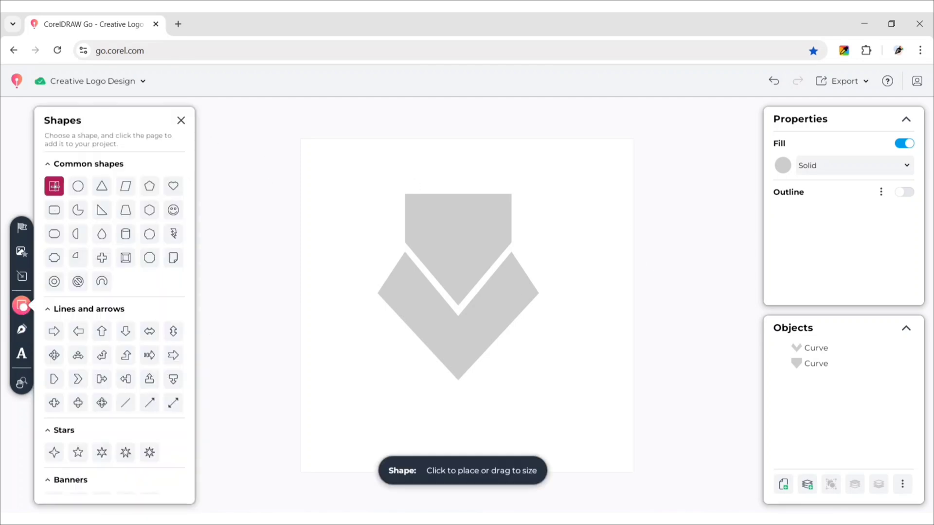
pyautogui.moveTo(318, 183); pyautogui.dragTo(334, 323)
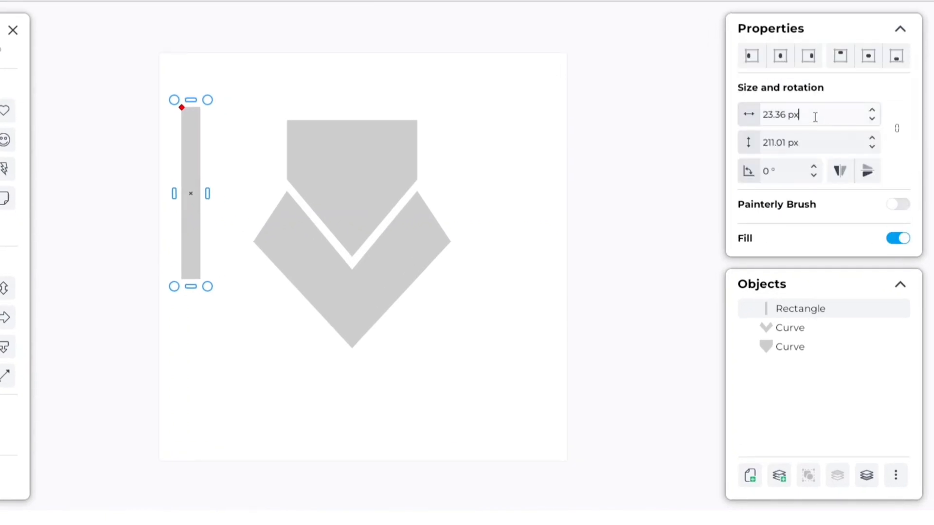
pyautogui.click(816, 117)
pyautogui.write('10')
pyautogui.click(638, 227)
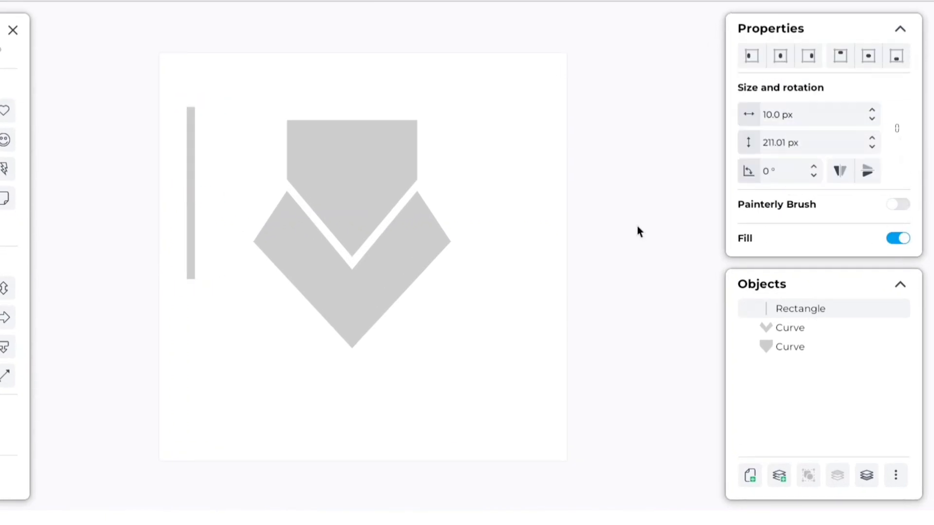
# Step: Fill the thin bar with black
pyautogui.click(191, 176)
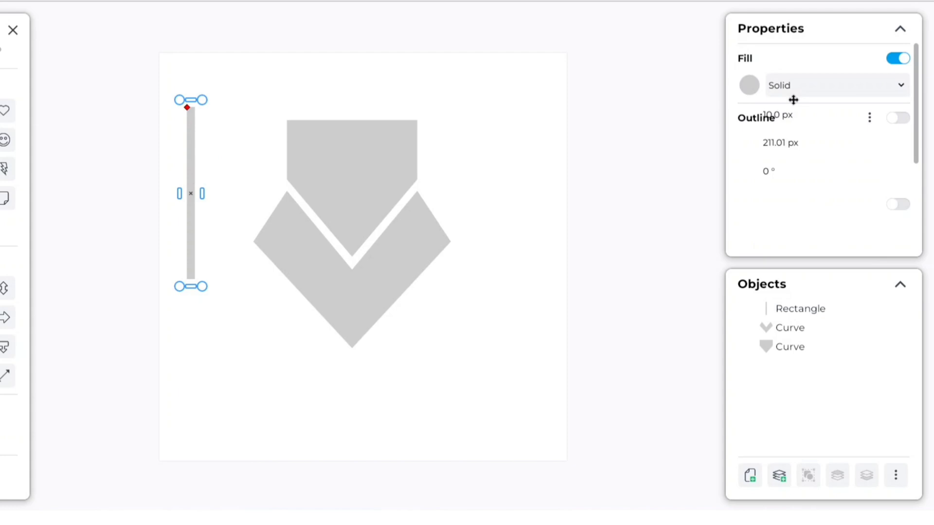
pyautogui.scroll(-3, 752, 155)
pyautogui.click(750, 146)
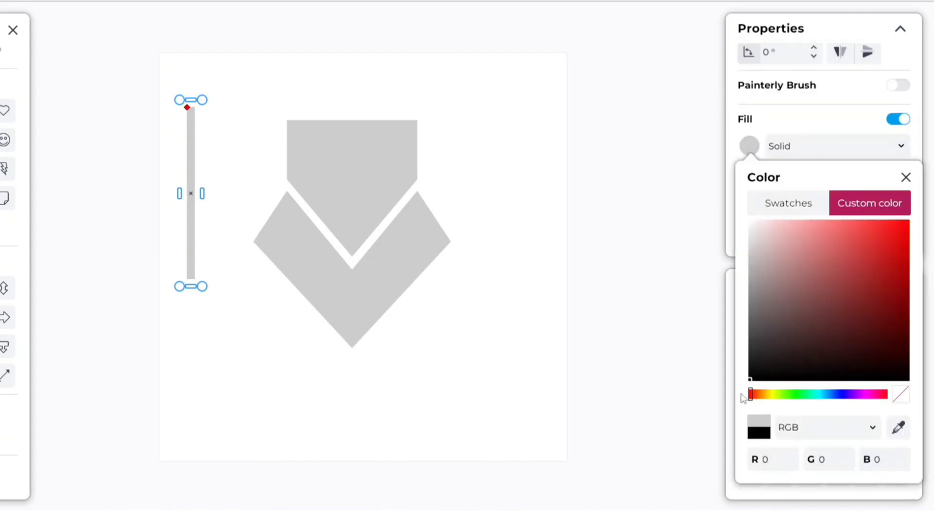
pyautogui.click(626, 171)
pyautogui.click(622, 170)
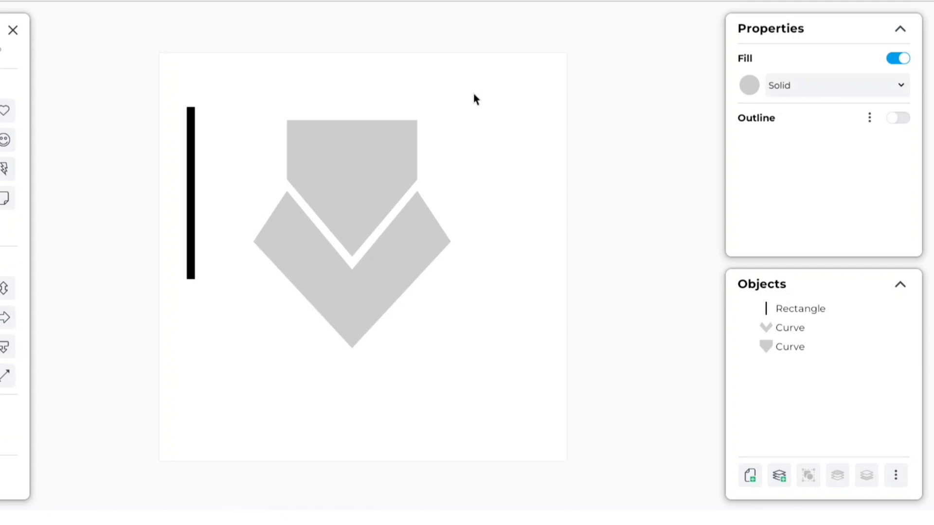
pyautogui.click(190, 194)
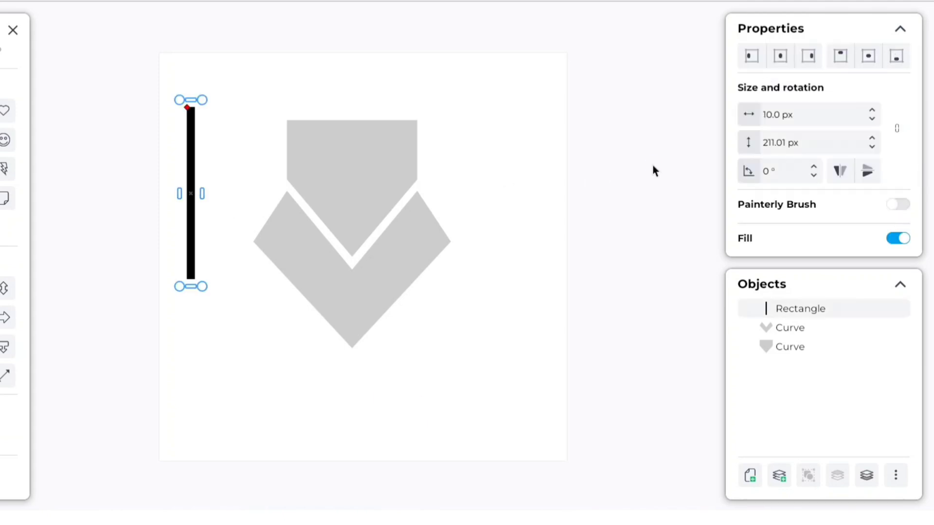
# Step: Duplicate the black bar, shorten it, rotate it 30° and place it over the shield's top-right
pyautogui.hotkey('ctrl', 'd')
pyautogui.moveTo(251, 96); pyautogui.dragTo(520, 135)
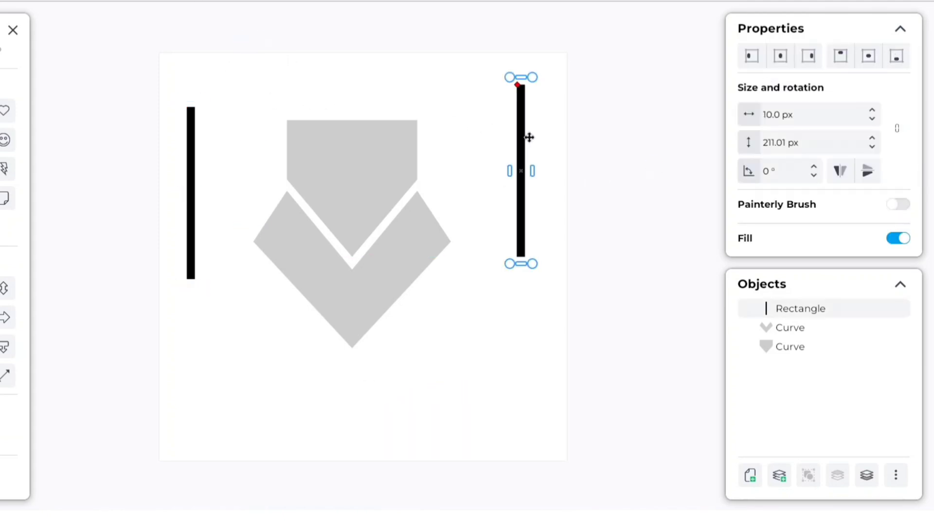
pyautogui.moveTo(521, 265); pyautogui.dragTo(528, 193)
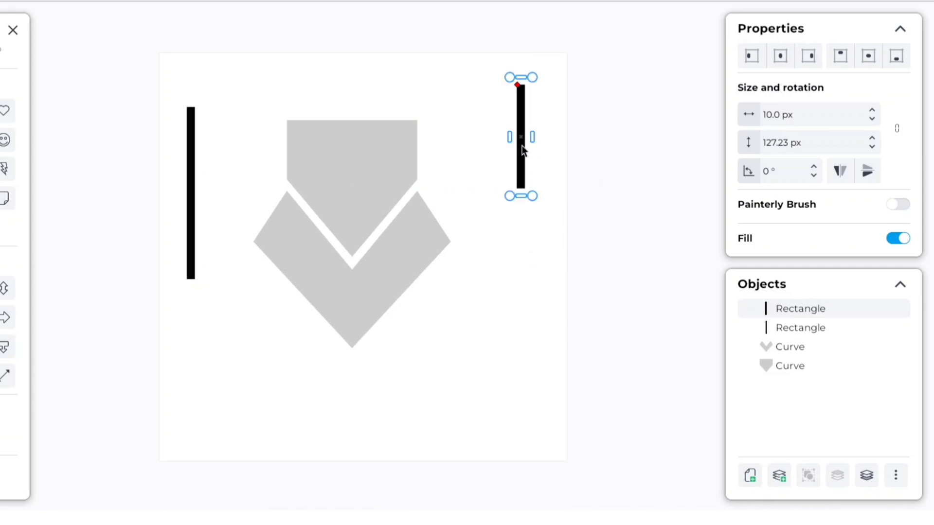
pyautogui.click(741, 174)
pyautogui.write('30')
pyautogui.press('Return')
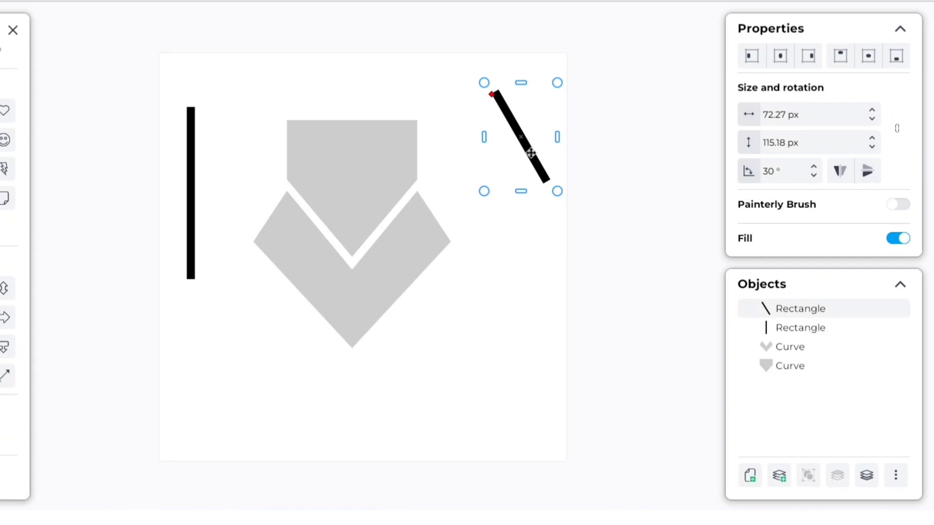
pyautogui.moveTo(531, 153); pyautogui.dragTo(412, 164)
# Step: Duplicate the tilted bar with -30° rotation and place it over the shield's top-left
pyautogui.hotkey('ctrl', 'd')
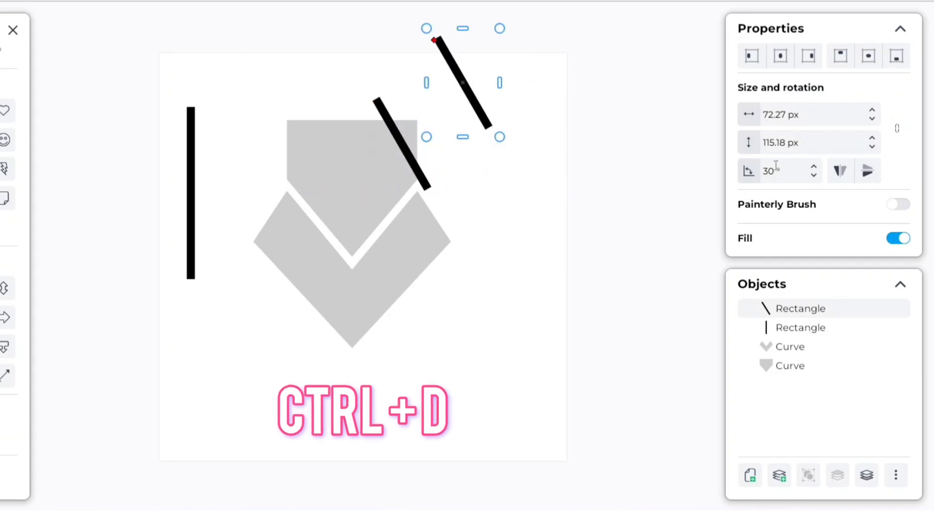
pyautogui.click(793, 170)
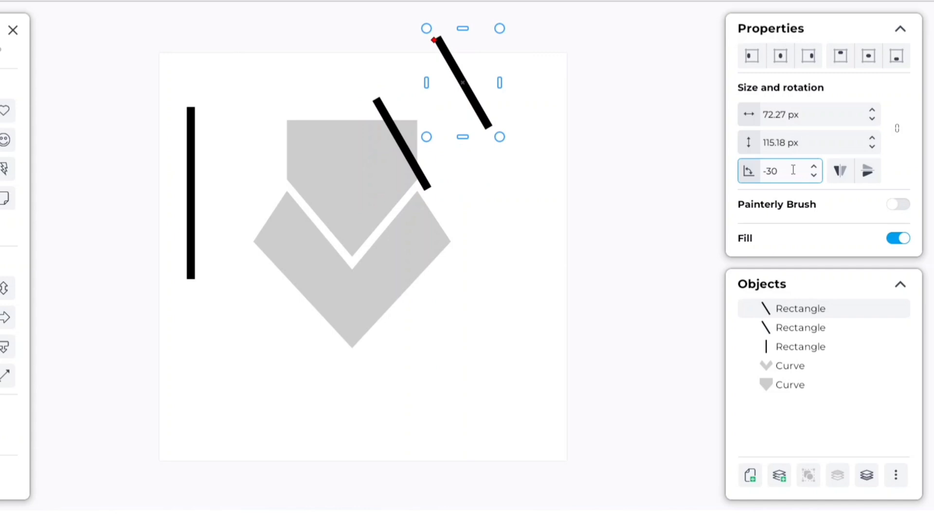
pyautogui.press('Return')
pyautogui.moveTo(459, 77); pyautogui.dragTo(315, 127)
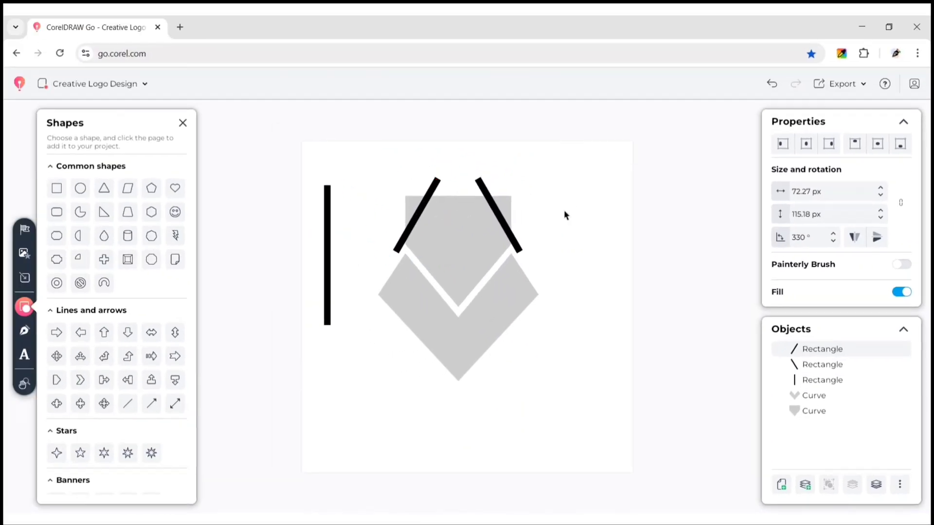
pyautogui.click(557, 212)
# Step: Fine-tune the left tilted bar's position and recenter the page in view
pyautogui.scroll(3, 556, 212)
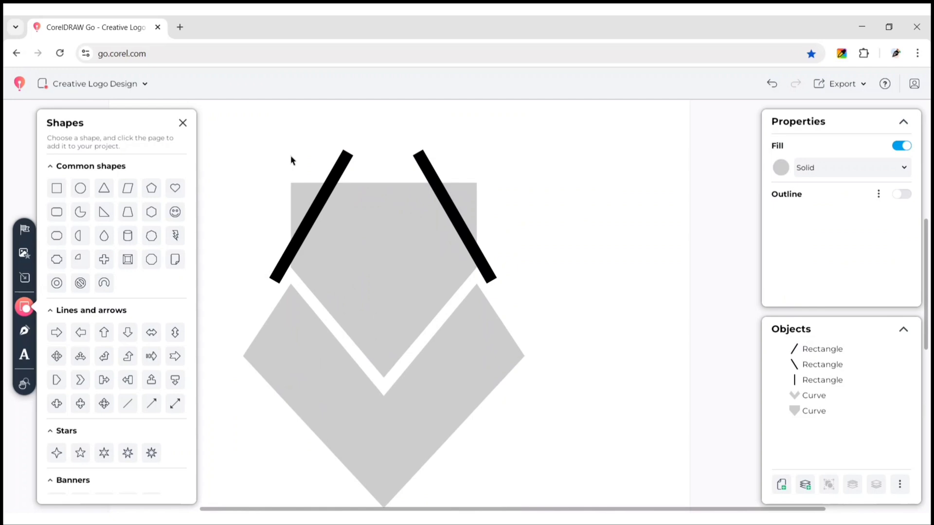
pyautogui.scroll(2, 290, 156)
pyautogui.scroll(1, 620, 301)
pyautogui.click(346, 273)
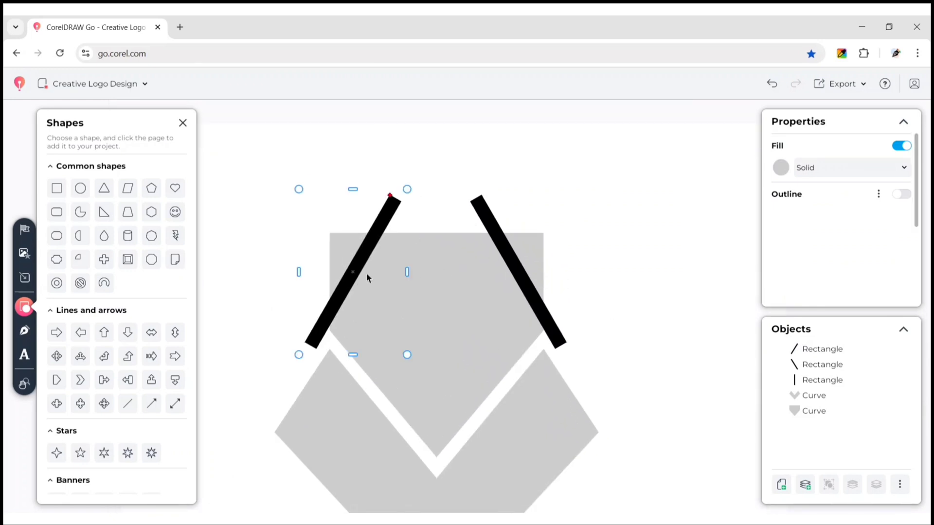
pyautogui.moveTo(351, 269); pyautogui.dragTo(353, 271)
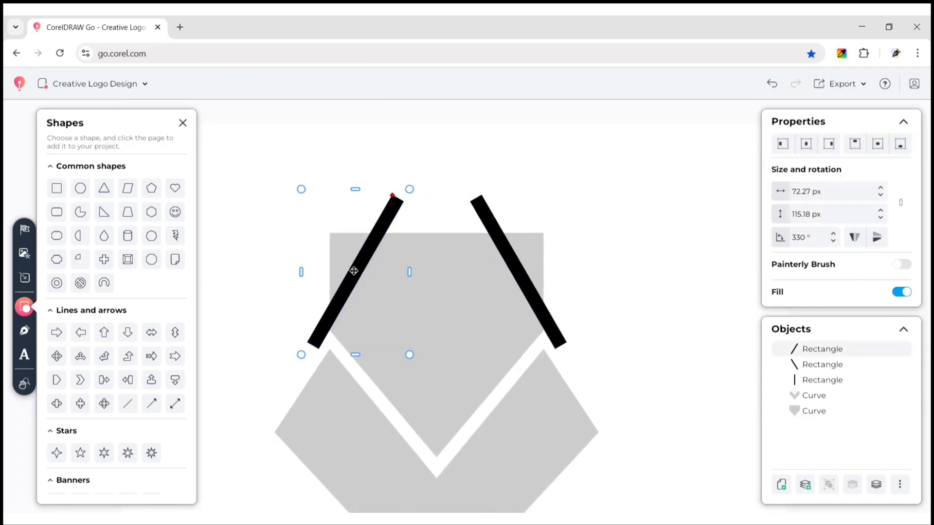
pyautogui.click(635, 212)
pyautogui.scroll(-4, 629, 202)
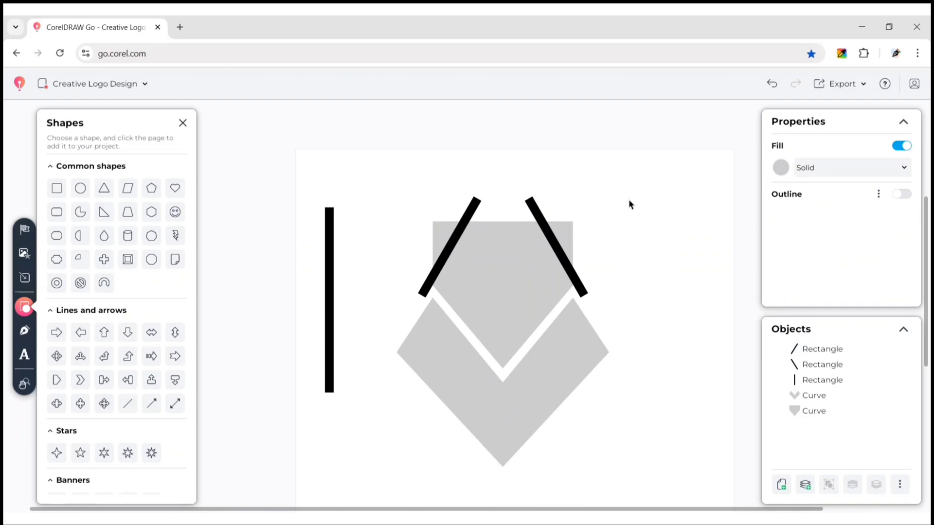
pyautogui.scroll(-1, 629, 204)
pyautogui.moveTo(578, 181); pyautogui.dragTo(573, 204)
pyautogui.click(183, 122)
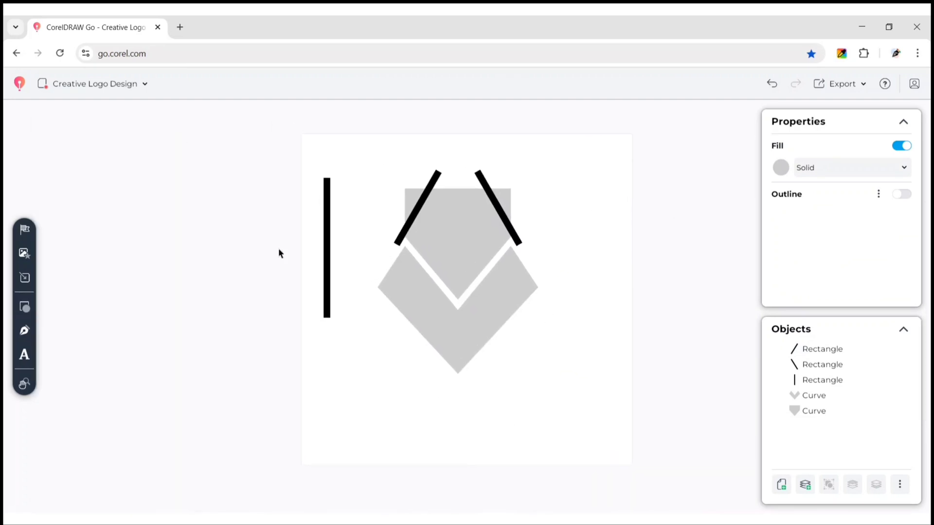
pyautogui.scroll(-1, 667, 280)
pyautogui.moveTo(594, 267); pyautogui.dragTo(565, 269)
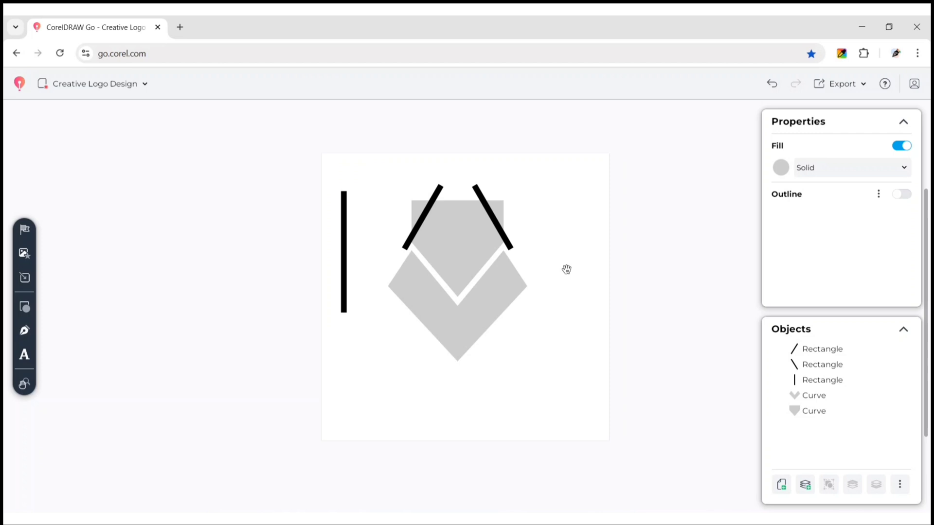
# Step: Make a 40 px tall copy of the bar, rotate it 105° and attach it to the right diagonal
pyautogui.click(341, 224)
pyautogui.hotkey('ctrl', 'd')
pyautogui.moveTo(345, 236); pyautogui.dragTo(590, 212)
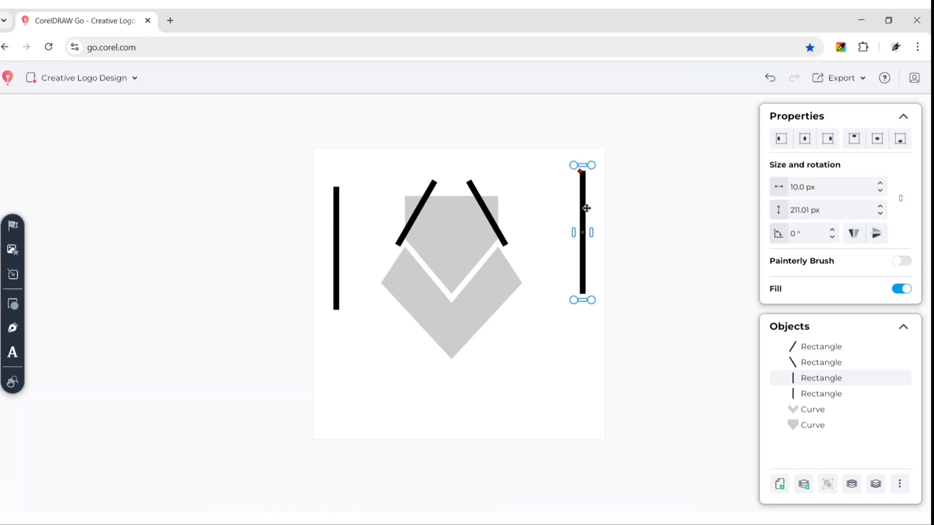
pyautogui.click(789, 213)
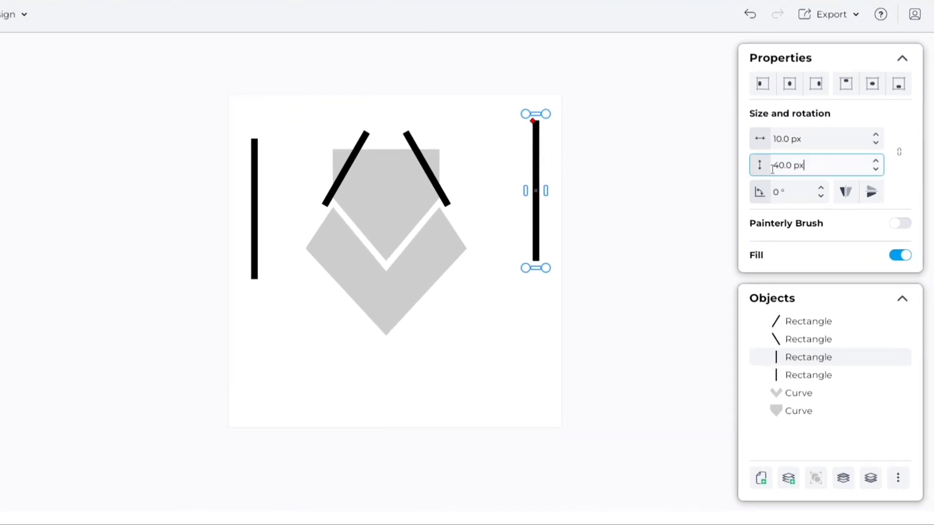
pyautogui.press('Return')
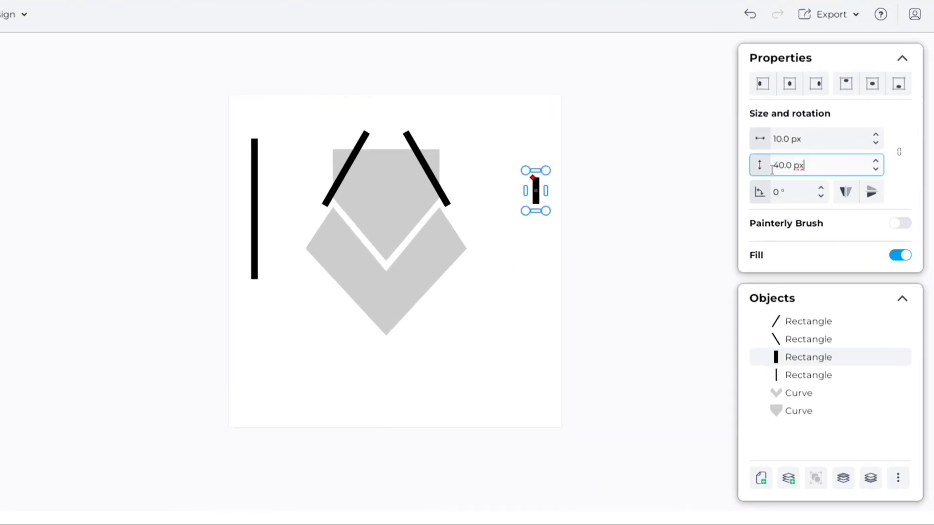
pyautogui.click(800, 193)
pyautogui.write('105')
pyautogui.press('Return')
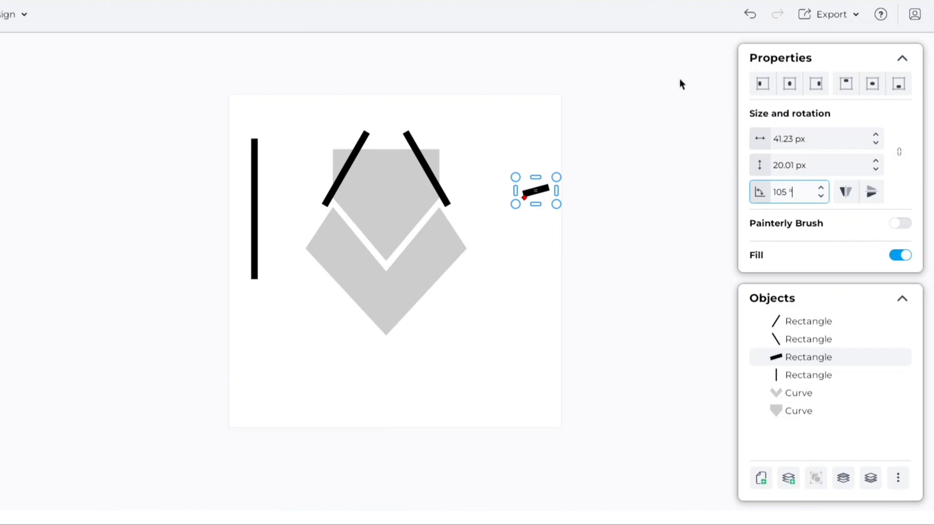
pyautogui.click(545, 193)
pyautogui.moveTo(545, 189); pyautogui.dragTo(423, 168)
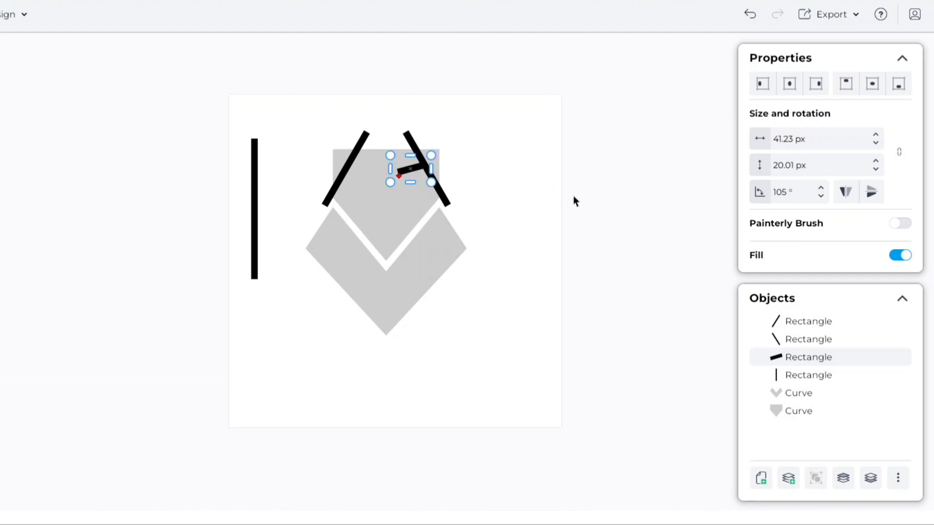
# Step: Duplicate the eye bar, rotate the copy to 255° and attach it to the left diagonal
pyautogui.hotkey('ctrl', 'd')
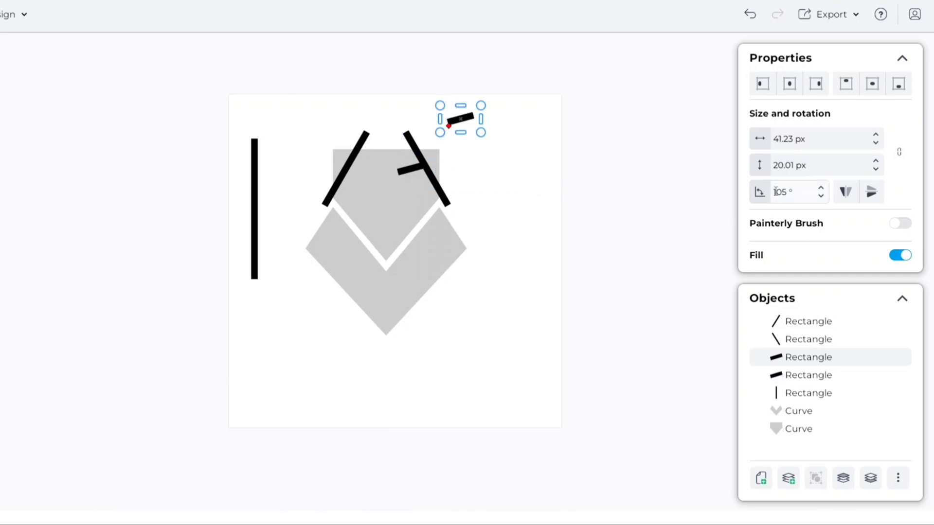
pyautogui.click(775, 191)
pyautogui.press('Return')
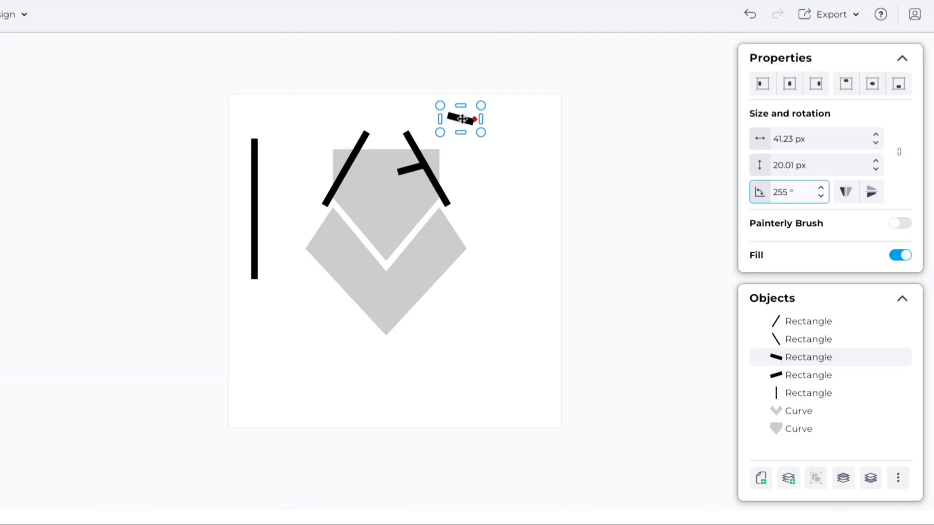
pyautogui.moveTo(469, 120); pyautogui.dragTo(364, 169)
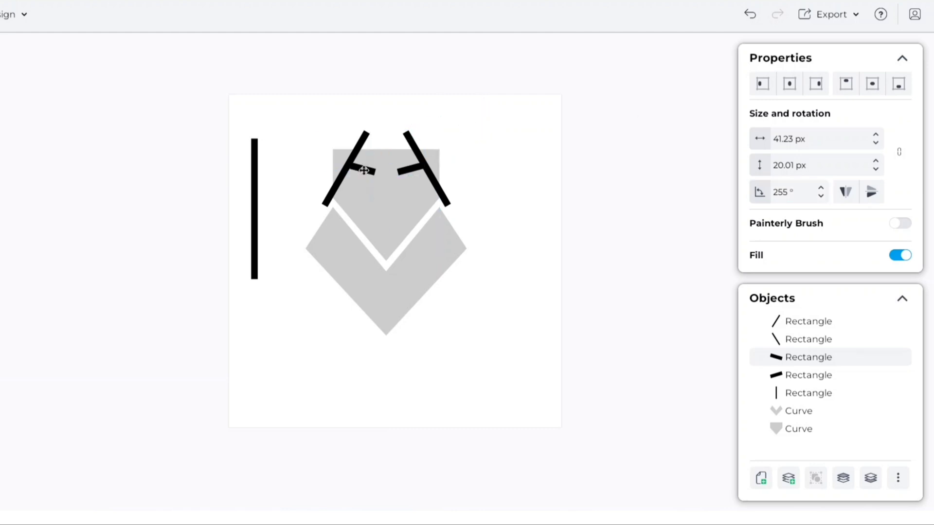
pyautogui.click(609, 163)
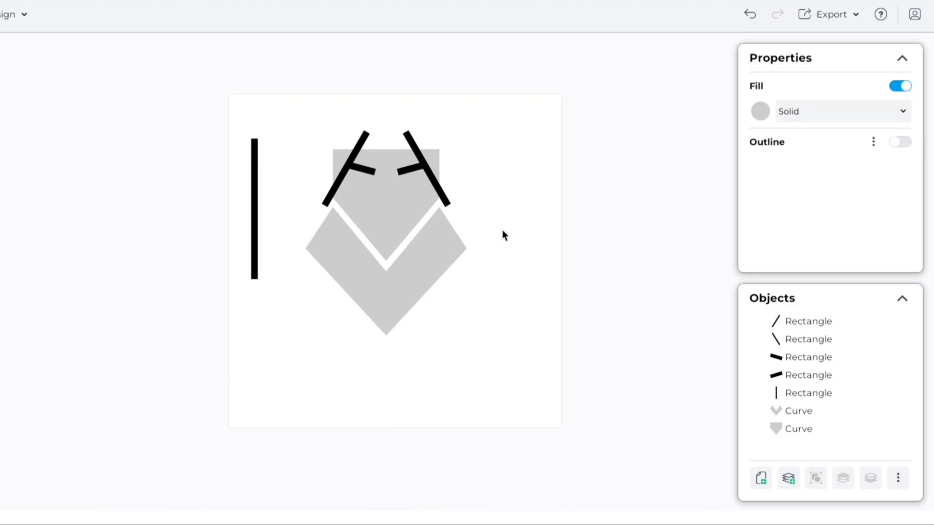
# Step: Draw a small triangle below the face and rotate it 180°
pyautogui.click(25, 272)
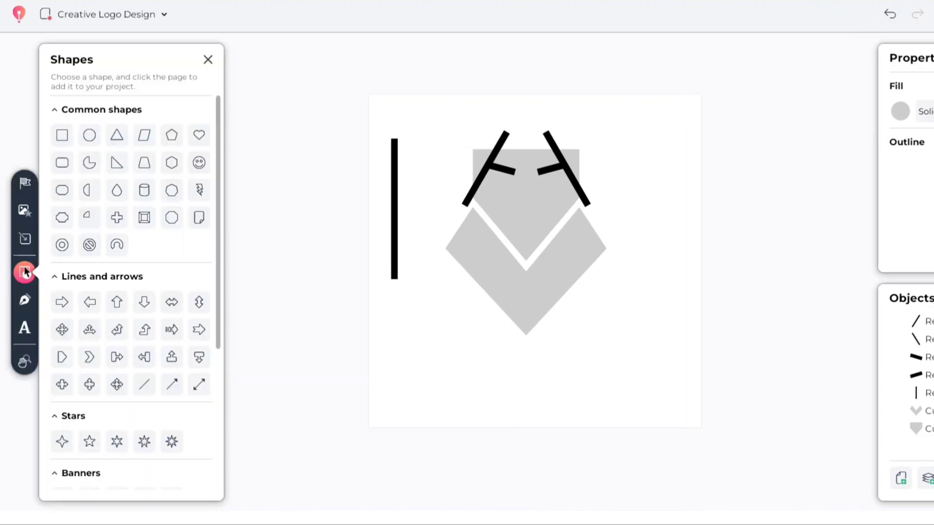
pyautogui.click(117, 136)
pyautogui.moveTo(437, 347); pyautogui.dragTo(495, 376)
pyautogui.click(208, 60)
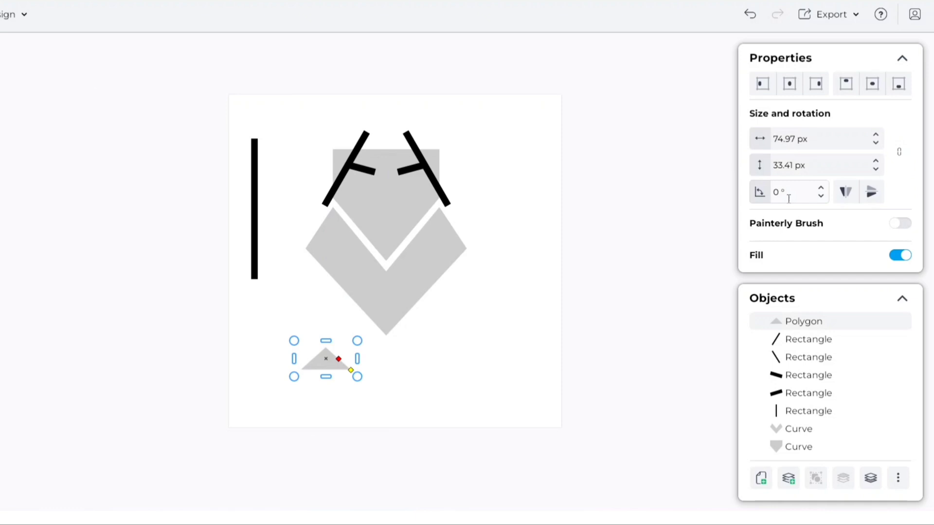
pyautogui.click(848, 194)
pyautogui.write('180')
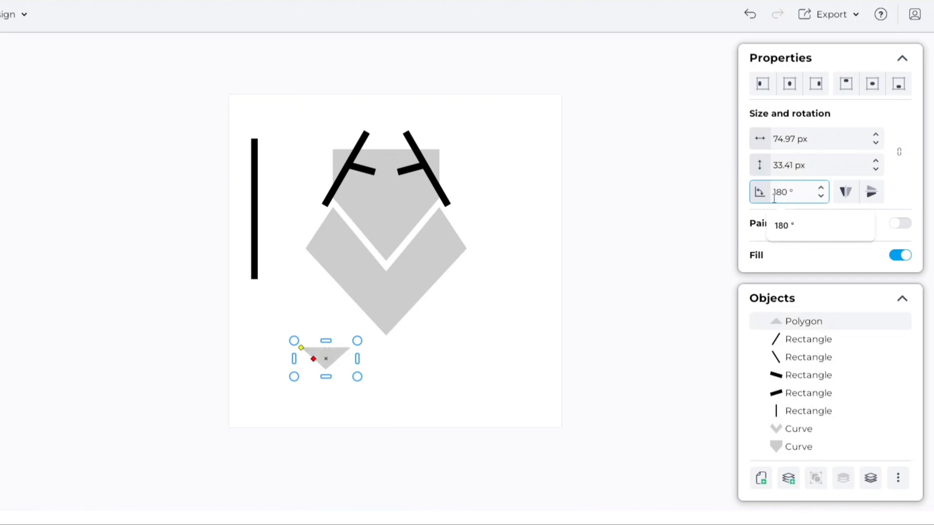
# Step: Fill the triangle black and move it into the face below the eye bars as a nose
pyautogui.scroll(-1, 924, 215)
pyautogui.scroll(-3, 924, 216)
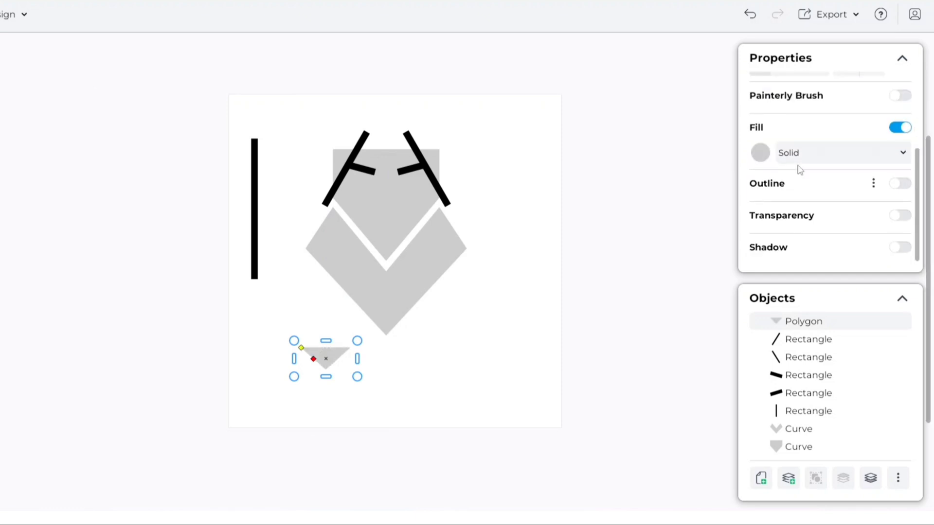
pyautogui.click(761, 153)
pyautogui.moveTo(760, 252); pyautogui.dragTo(727, 450)
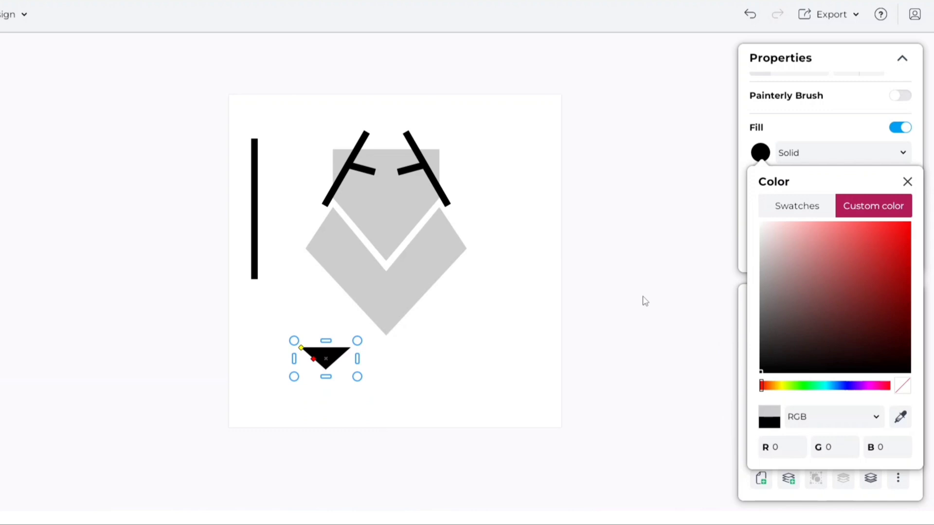
pyautogui.click(433, 372)
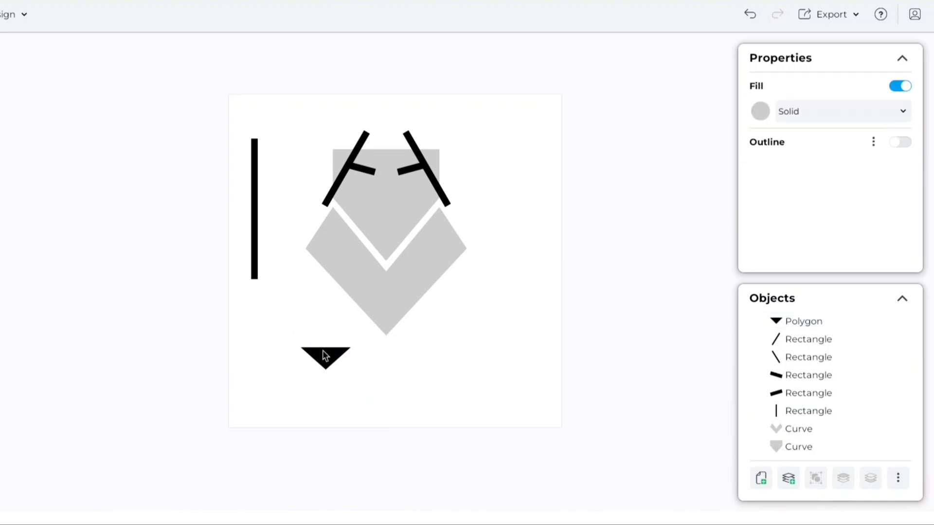
pyautogui.moveTo(325, 356); pyautogui.dragTo(415, 225)
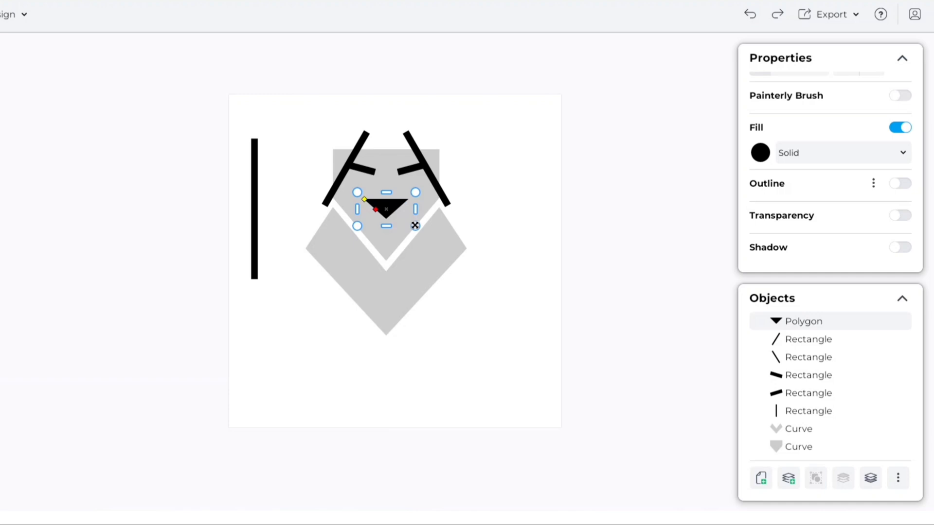
# Step: Duplicate the long vertical bar and shorten the copy into a nose stem under the nose
pyautogui.click(321, 228)
pyautogui.click(254, 224)
pyautogui.hotkey('ctrl', 'd')
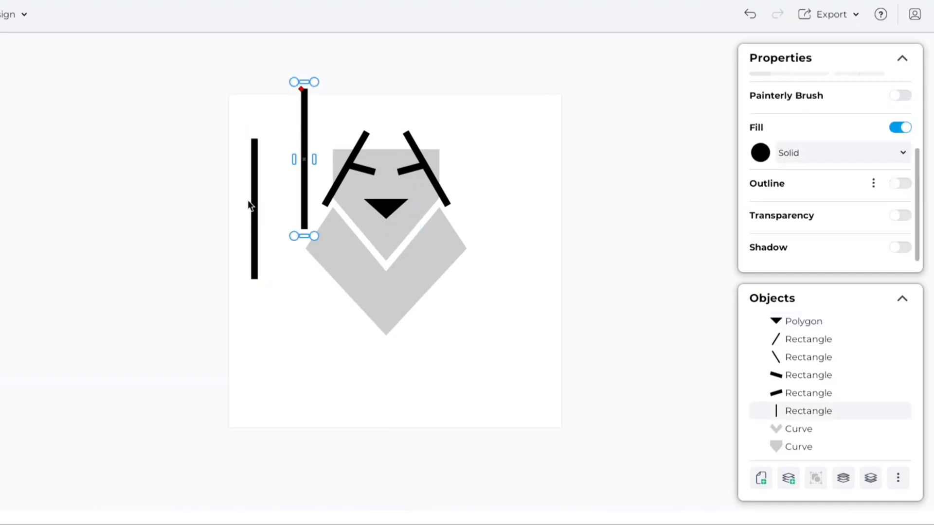
pyautogui.moveTo(304, 195); pyautogui.dragTo(504, 195)
pyautogui.moveTo(504, 273); pyautogui.dragTo(387, 234)
# Step: Paste a bar copy, make it 35 px high, rotate it 45° and place it below the stem
pyautogui.hotkey('ctrl', 'v')
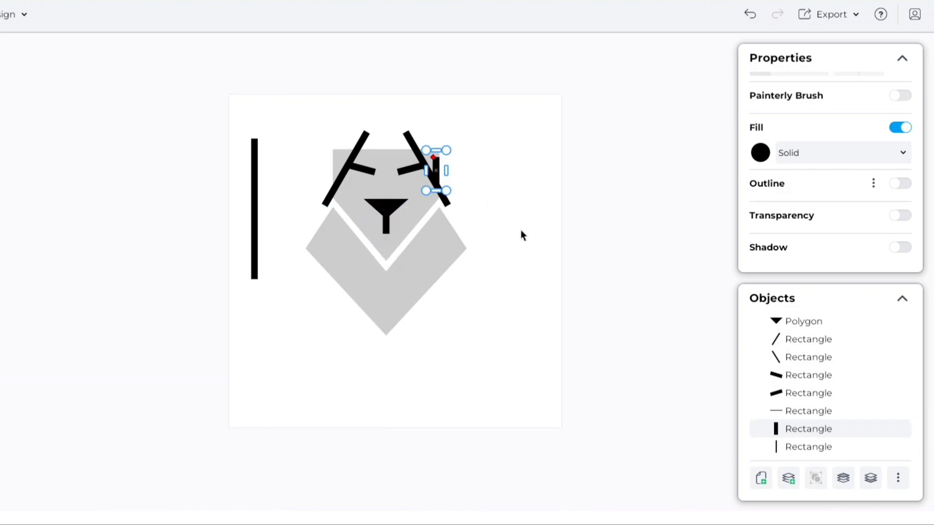
pyautogui.moveTo(436, 171); pyautogui.dragTo(520, 174)
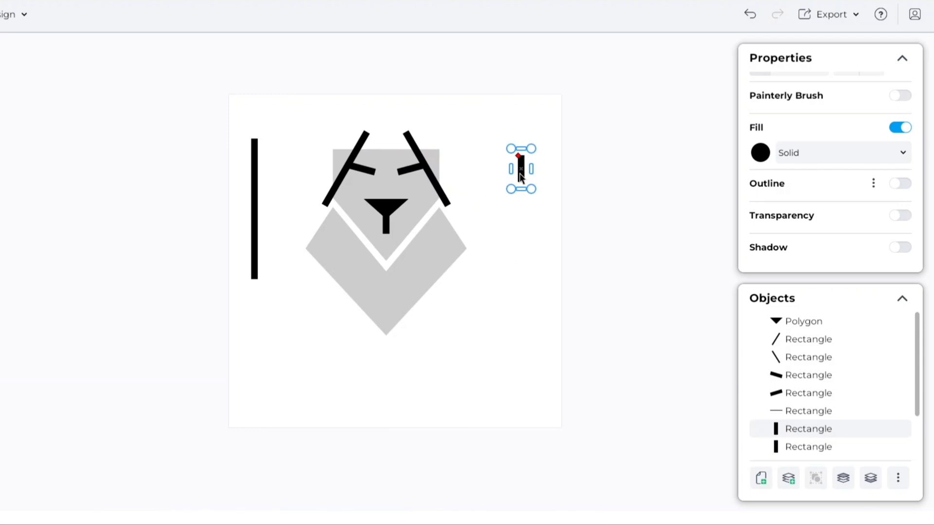
pyautogui.scroll(3, 866, 156)
pyautogui.click(866, 156)
pyautogui.write('35')
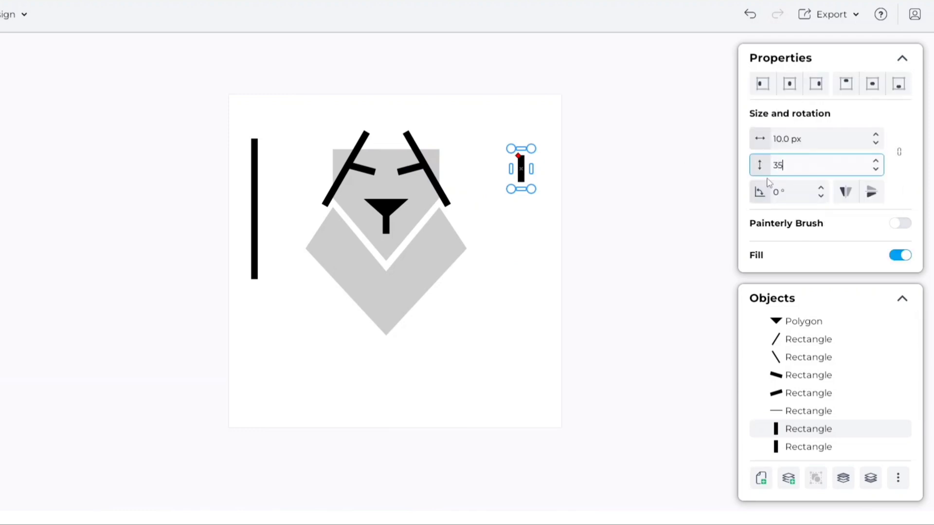
pyautogui.press('Return')
pyautogui.click(762, 198)
pyautogui.write('45')
pyautogui.press('Return')
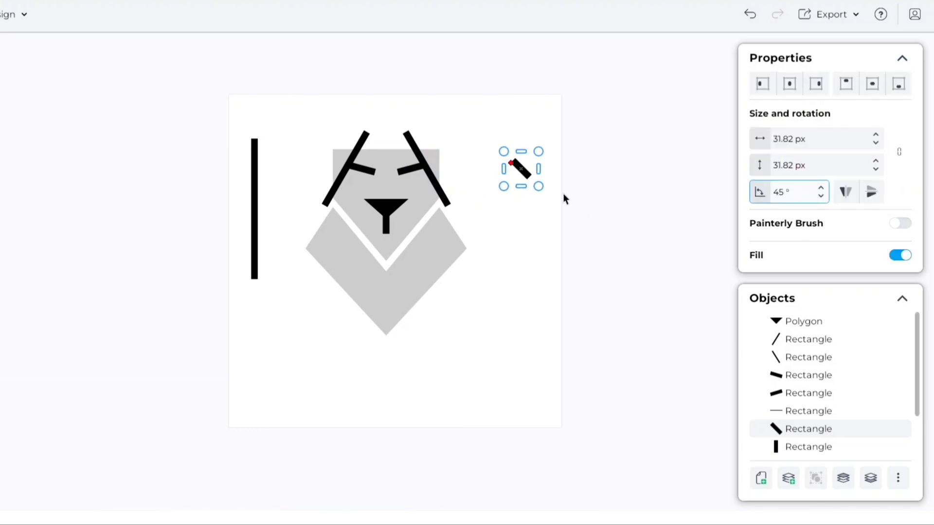
pyautogui.click(563, 194)
pyautogui.click(522, 178)
pyautogui.moveTo(522, 177); pyautogui.dragTo(397, 245)
# Step: Duplicate the slanted bar, rotate the copy to -45° and place it under the nose stem
pyautogui.hotkey('ctrl', 'd')
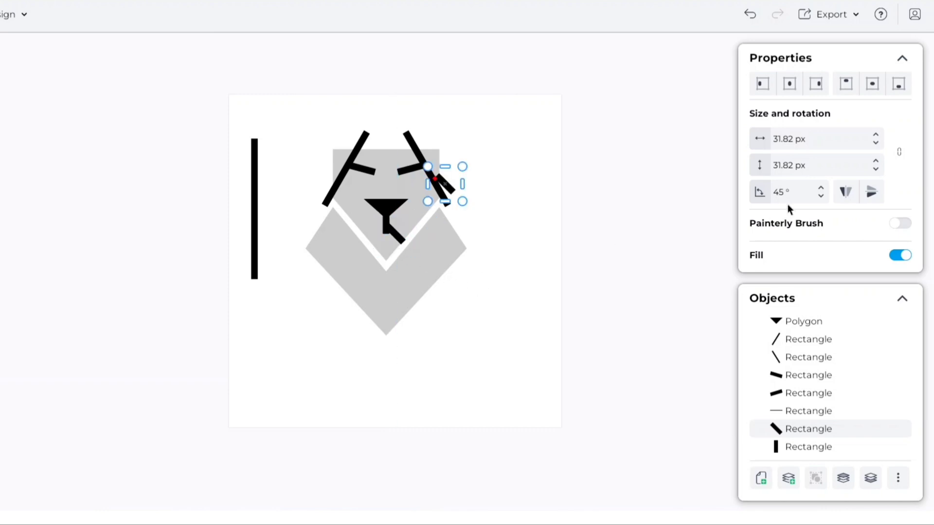
pyautogui.write('-45')
pyautogui.press('Return')
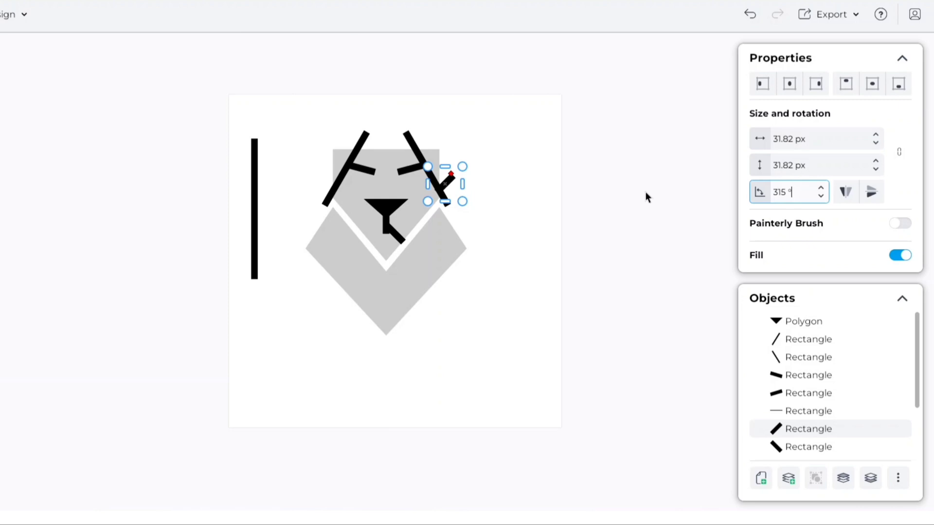
pyautogui.click(453, 181)
pyautogui.click(453, 181)
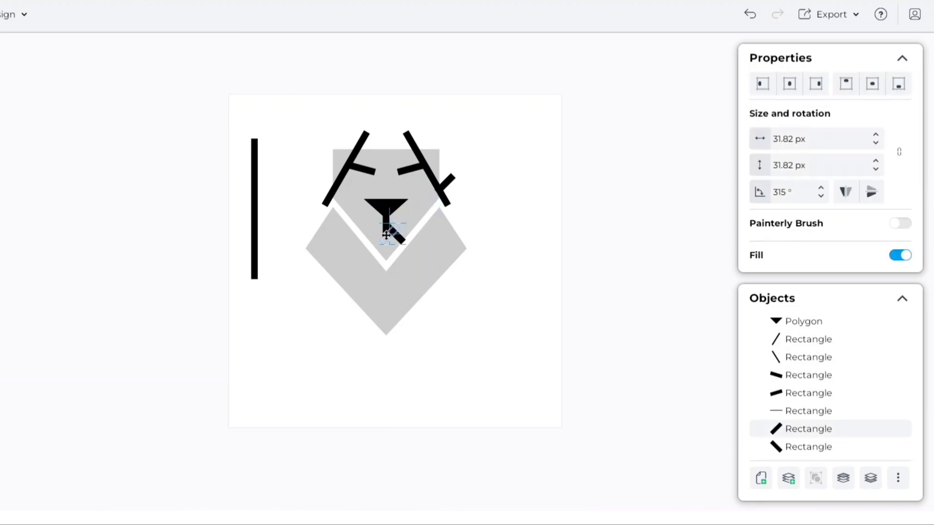
pyautogui.moveTo(382, 237); pyautogui.dragTo(382, 236)
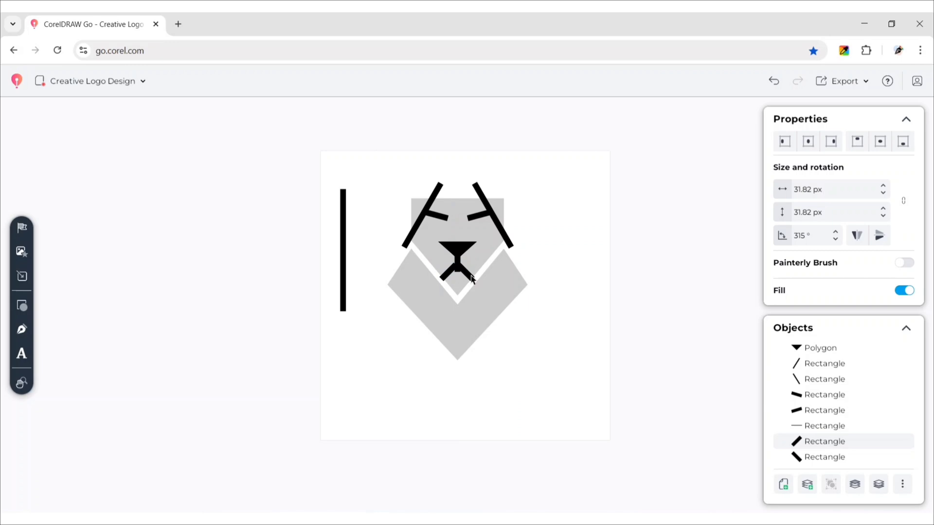
# Step: Reset one mouth bar to 0°, keep its 40 px height, then rotate it to 45°
pyautogui.click(561, 306)
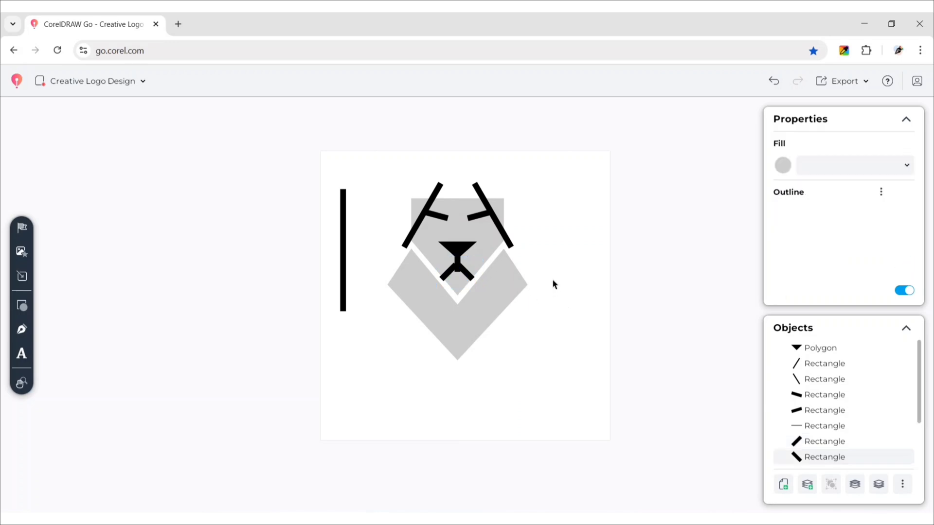
pyautogui.scroll(4, 544, 278)
pyautogui.click(399, 277)
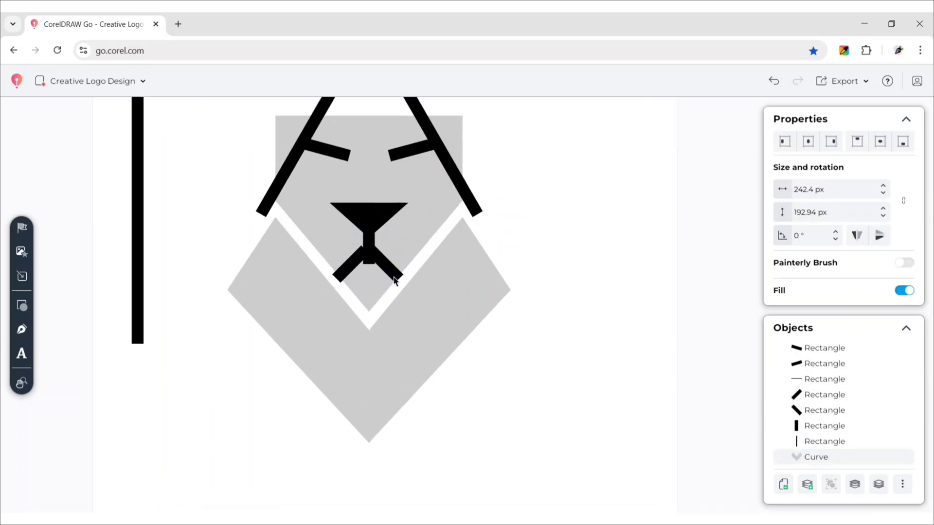
pyautogui.click(395, 281)
pyautogui.click(786, 242)
pyautogui.write('0')
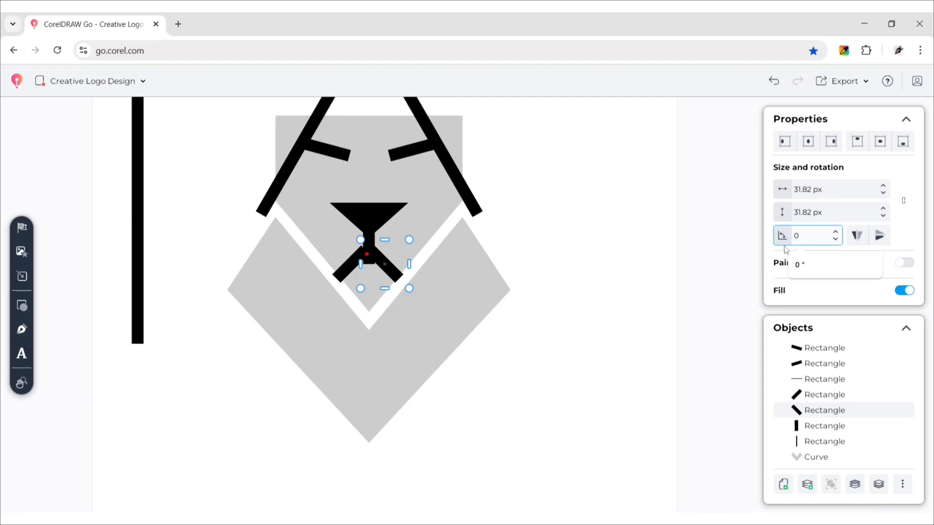
pyautogui.press('Return')
pyautogui.click(785, 212)
pyautogui.press('Return')
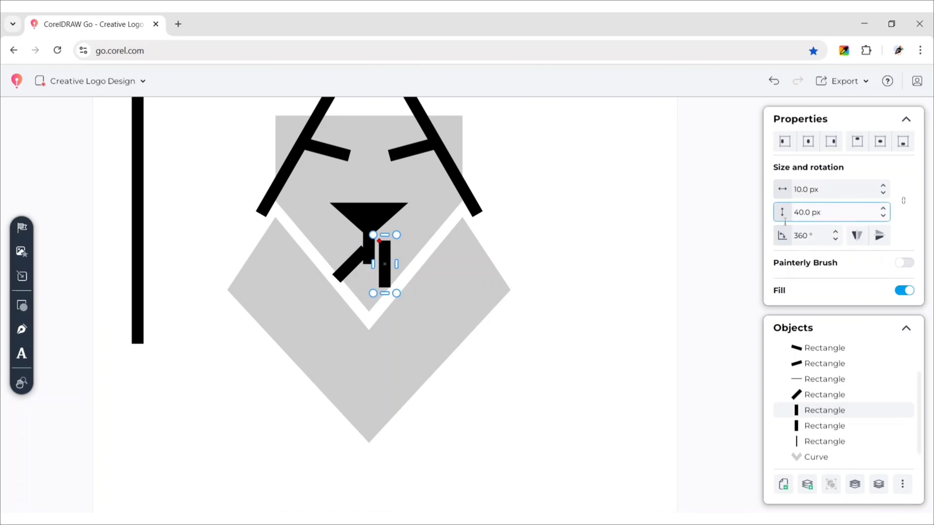
pyautogui.click(778, 238)
pyautogui.write('45')
pyautogui.press('Return')
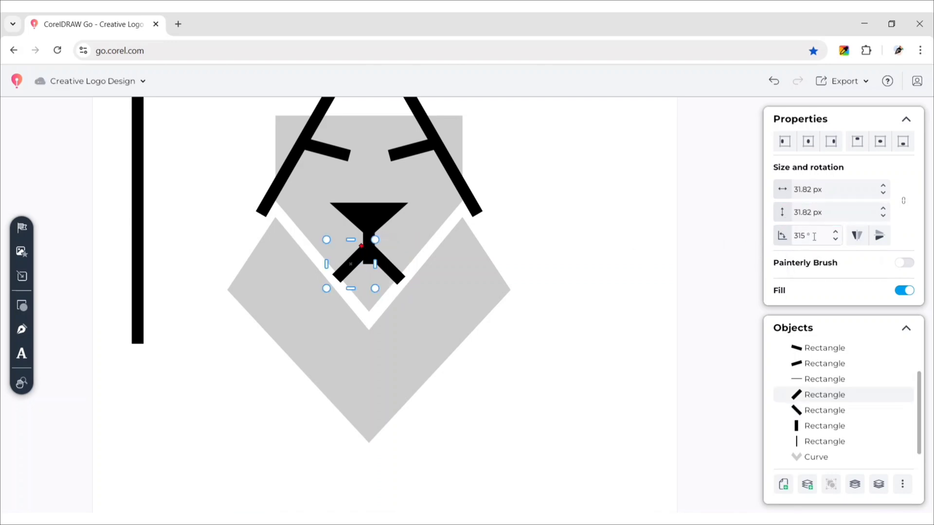
# Step: Reset the other mouth bar to 0° and 40 px, rotate it to -45° and align it under the stem
pyautogui.write('0')
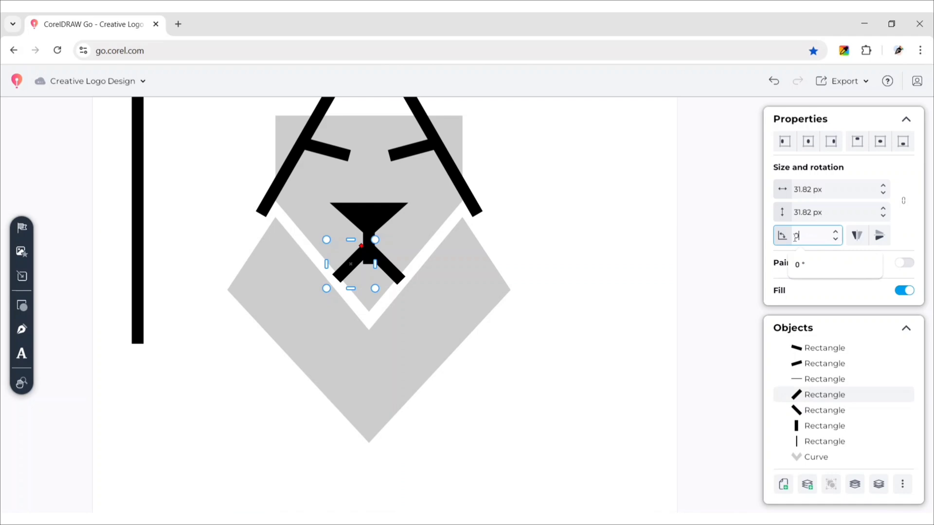
pyautogui.press('Return')
pyautogui.click(784, 212)
pyautogui.press('Return')
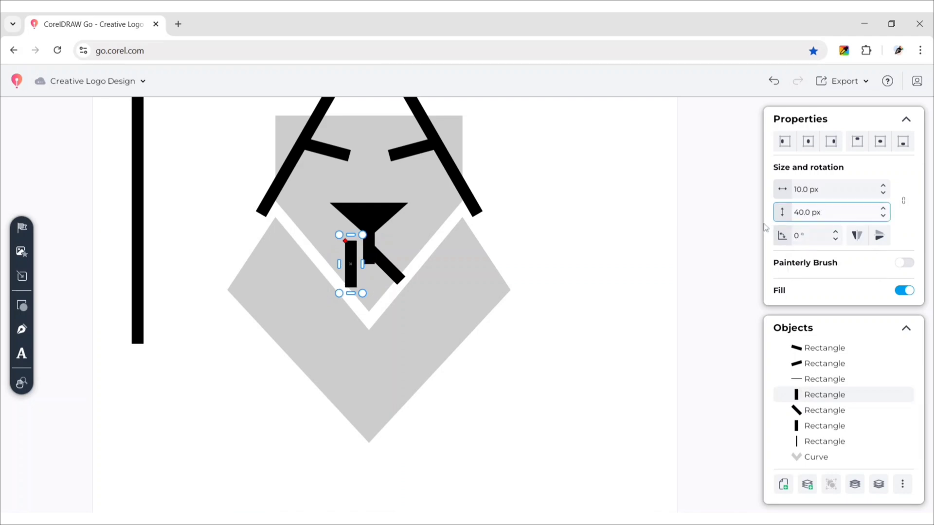
pyautogui.click(797, 237)
pyautogui.write('-45')
pyautogui.press('Return')
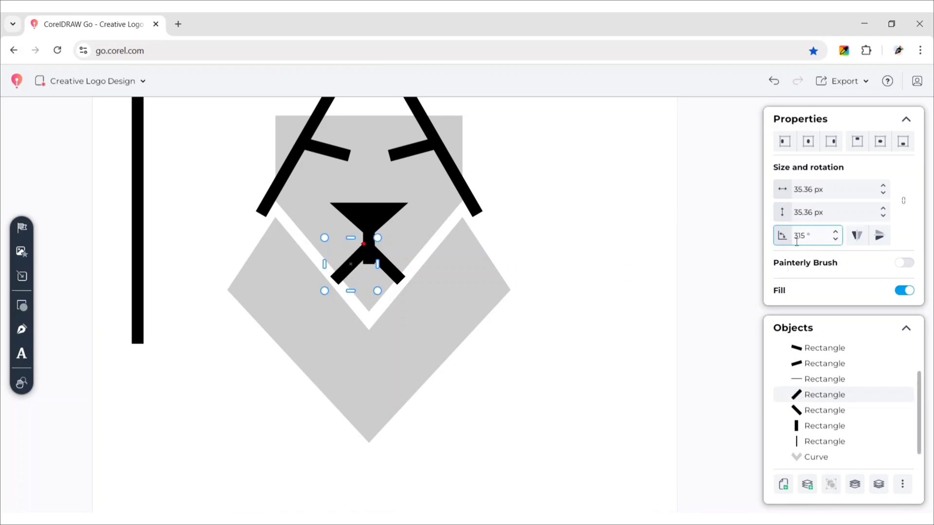
pyautogui.moveTo(344, 271); pyautogui.dragTo(348, 275)
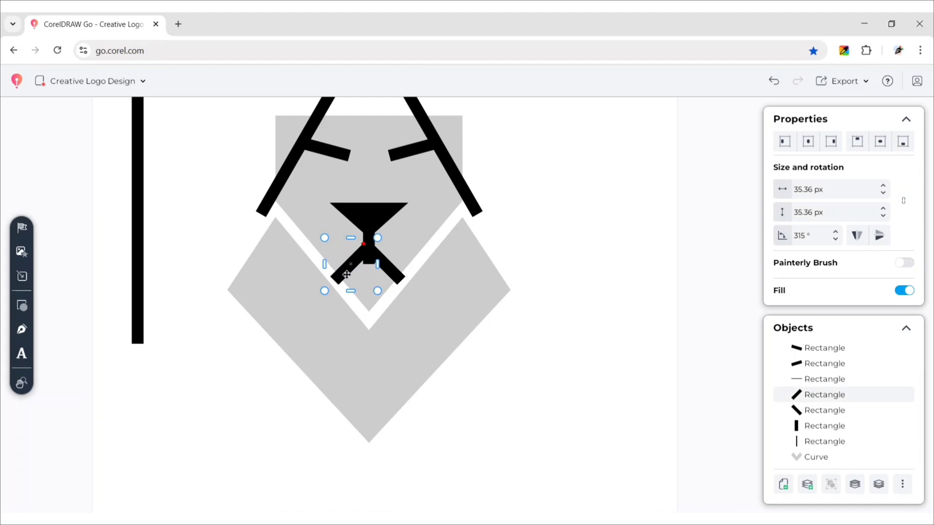
pyautogui.click(371, 241)
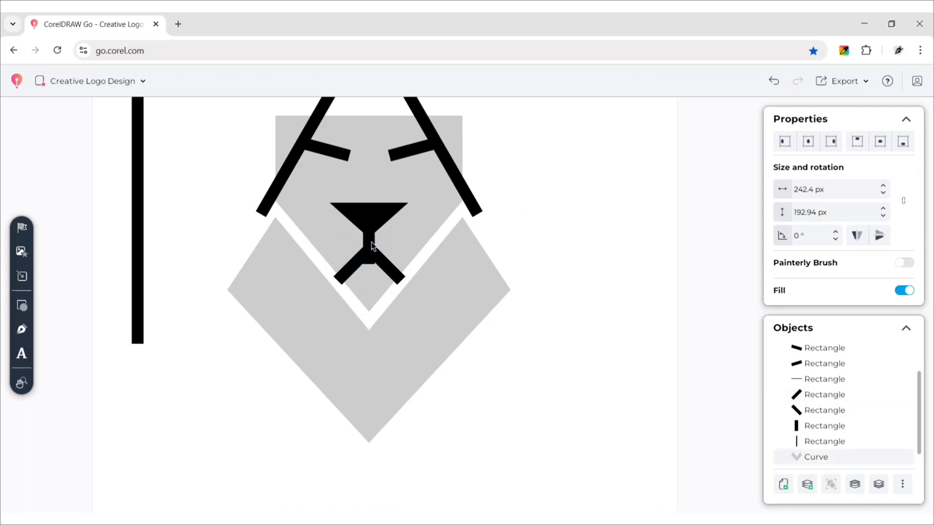
# Step: Place a copy of the long vertical bar on the mane's right side and shorten it from the bottom
pyautogui.click(372, 241)
pyautogui.click(573, 238)
pyautogui.scroll(-3, 573, 234)
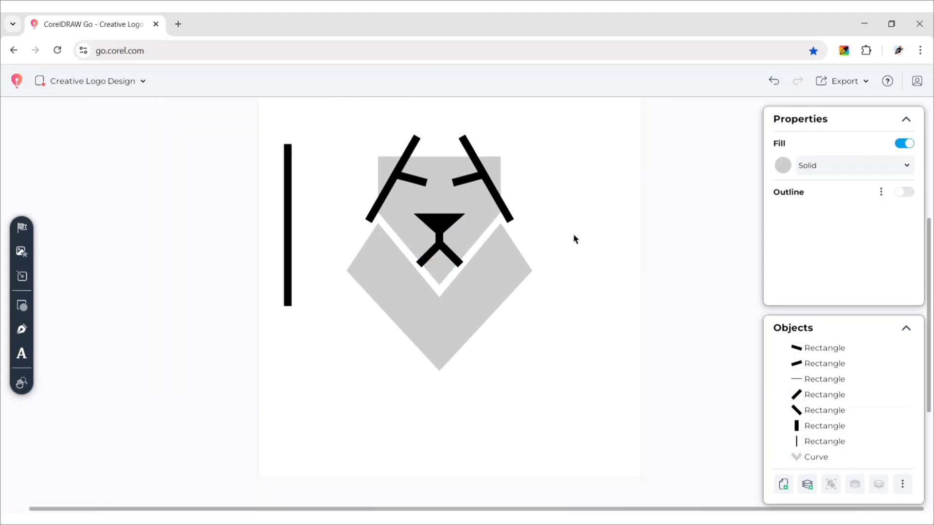
pyautogui.moveTo(548, 259); pyautogui.dragTo(522, 261)
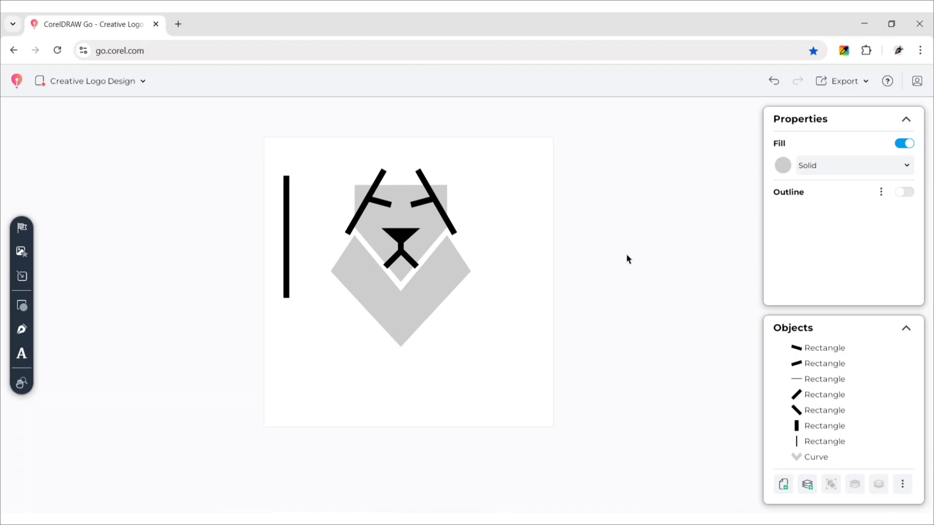
pyautogui.click(286, 234)
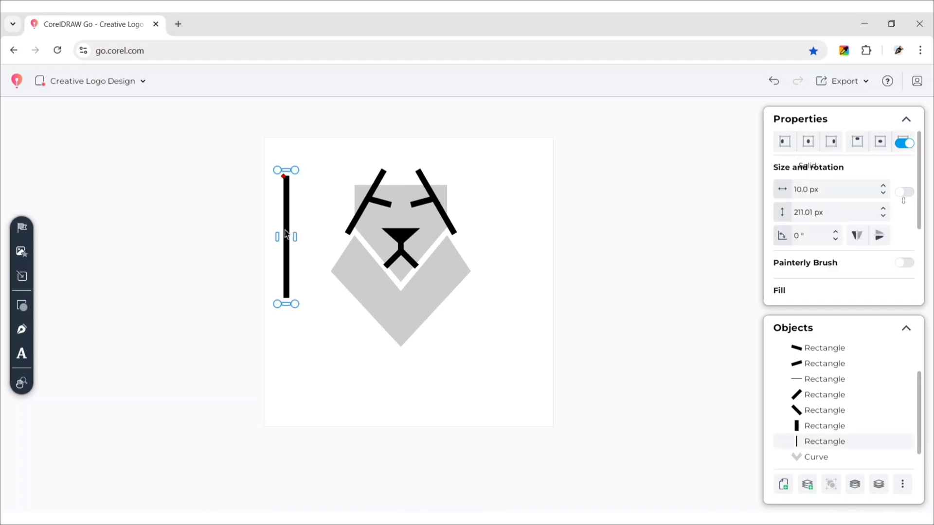
pyautogui.moveTo(285, 234); pyautogui.dragTo(438, 282)
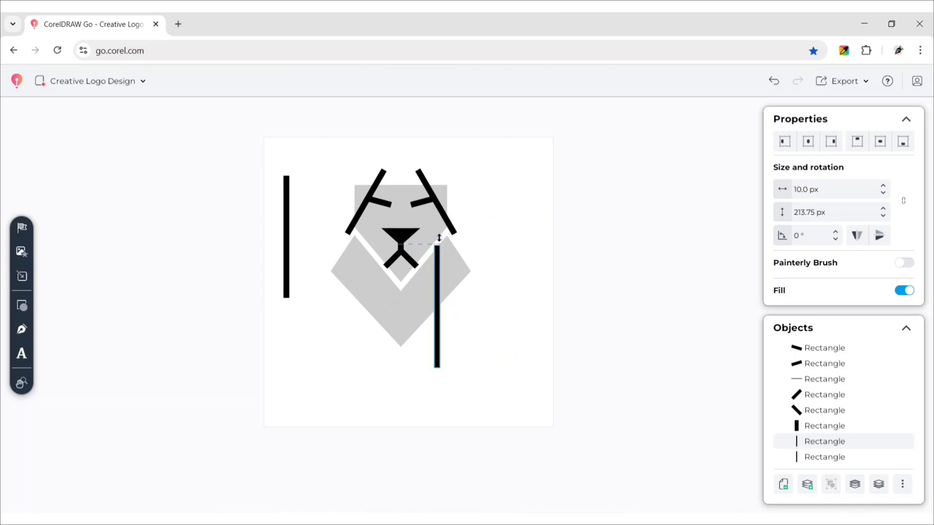
pyautogui.click(495, 292)
pyautogui.click(437, 359)
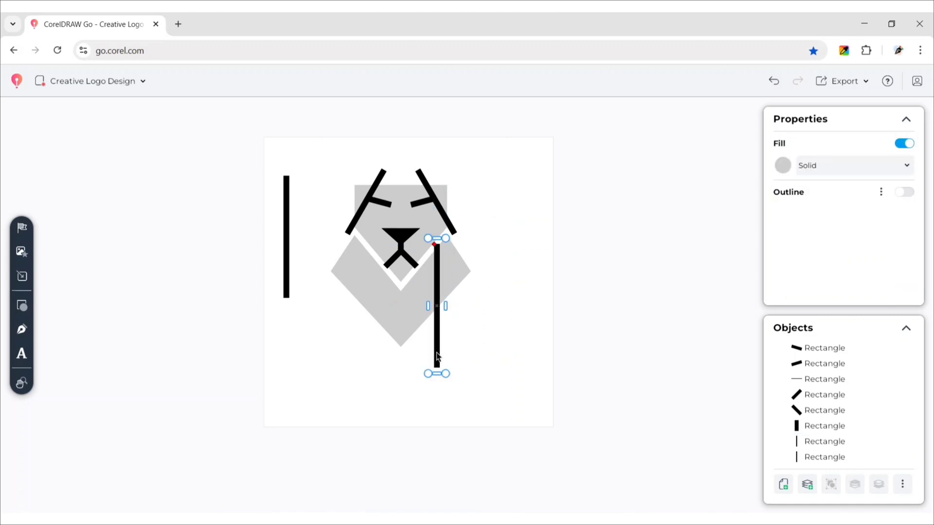
pyautogui.moveTo(437, 359); pyautogui.dragTo(439, 335)
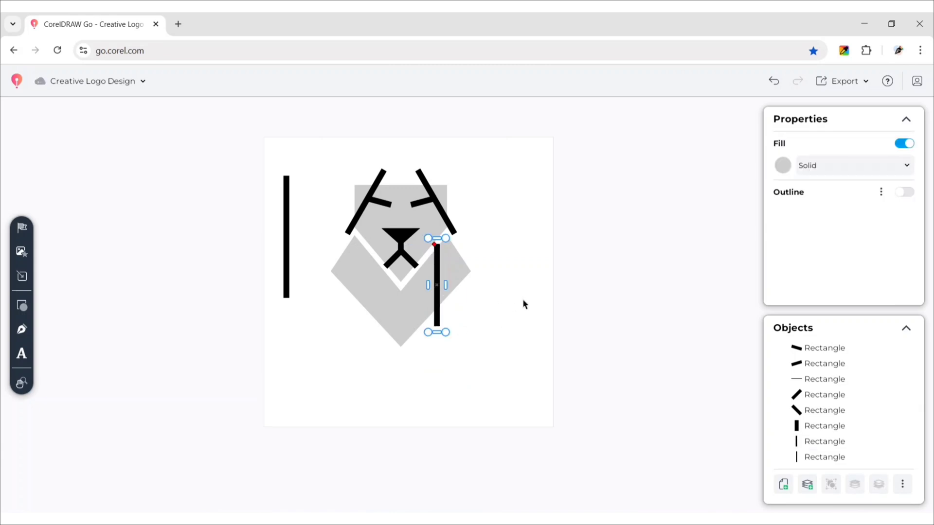
# Step: Duplicate the shortened bar and position the copy on the mane's left side
pyautogui.hotkey('ctrl', 'd')
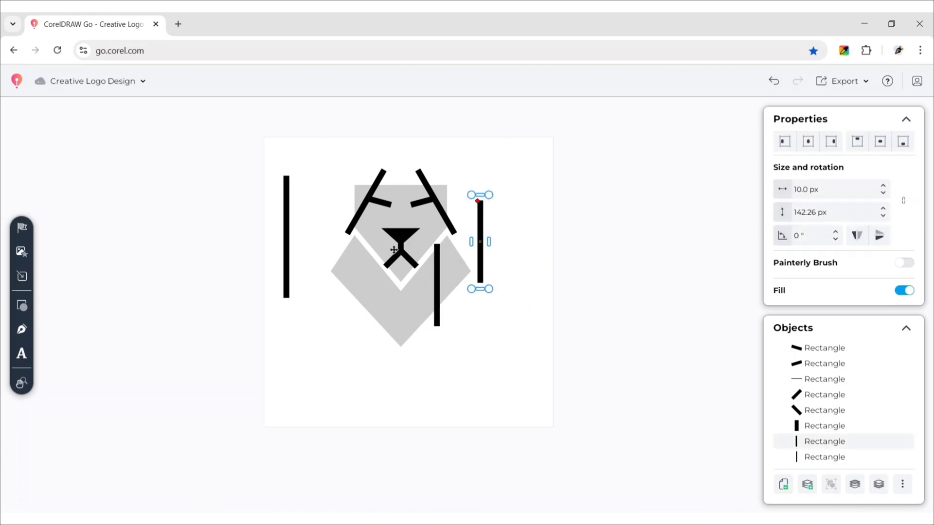
pyautogui.moveTo(394, 250); pyautogui.dragTo(366, 262)
pyautogui.click(529, 302)
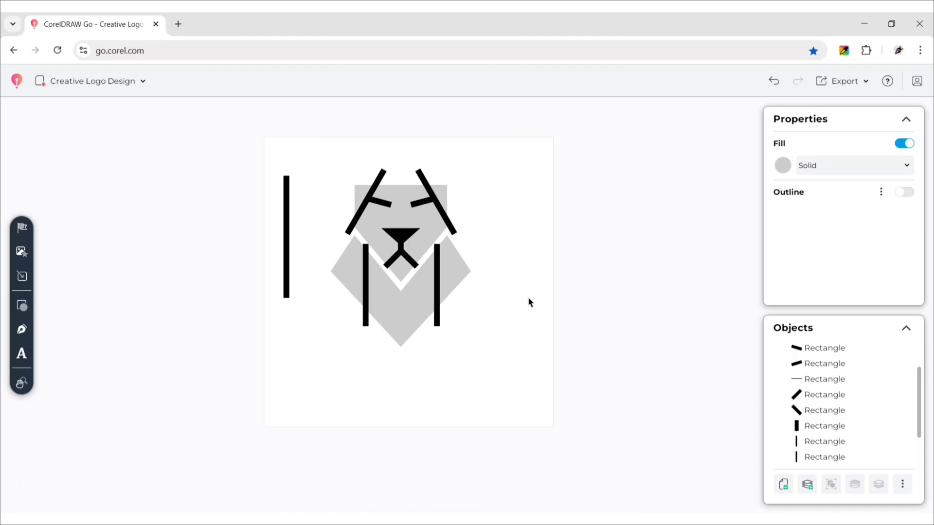
pyautogui.click(365, 290)
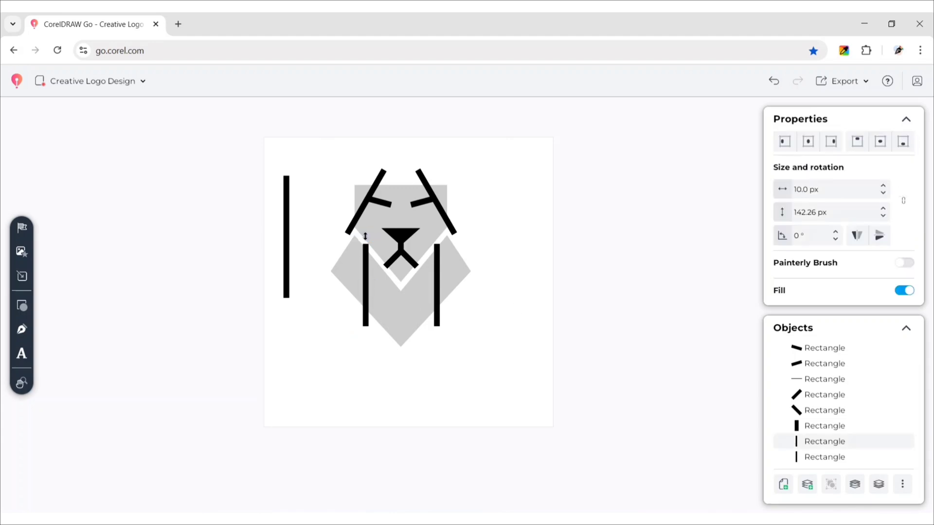
pyautogui.moveTo(365, 236); pyautogui.dragTo(365, 237)
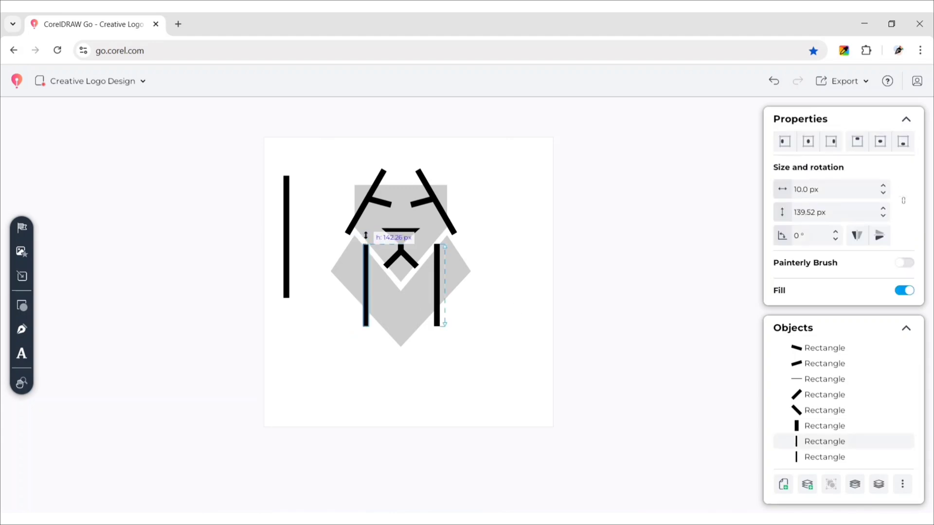
pyautogui.click(497, 246)
pyautogui.scroll(1, 494, 261)
pyautogui.scroll(3, 495, 261)
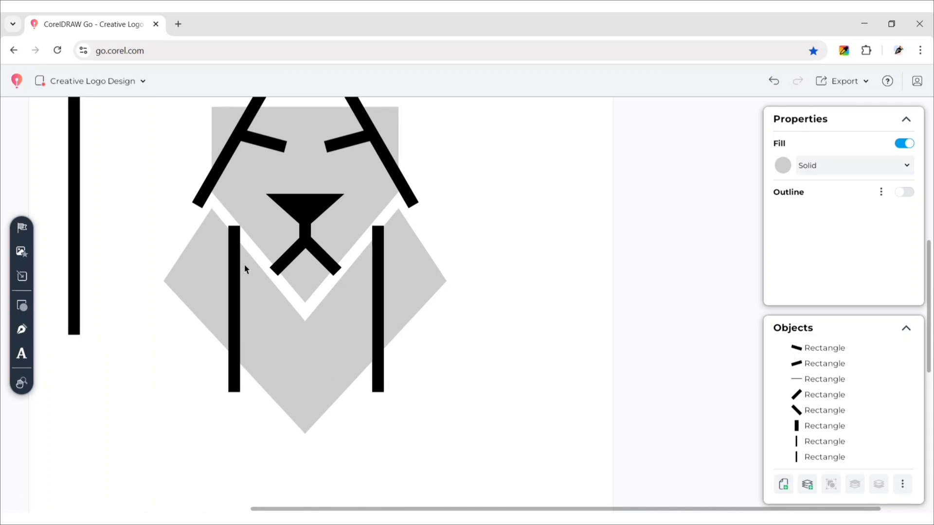
pyautogui.click(236, 276)
pyautogui.moveTo(236, 276); pyautogui.dragTo(237, 278)
pyautogui.click(581, 245)
# Step: Move the long outer bar to the lion's centre and shorten it to about 121 px
pyautogui.scroll(-3, 581, 245)
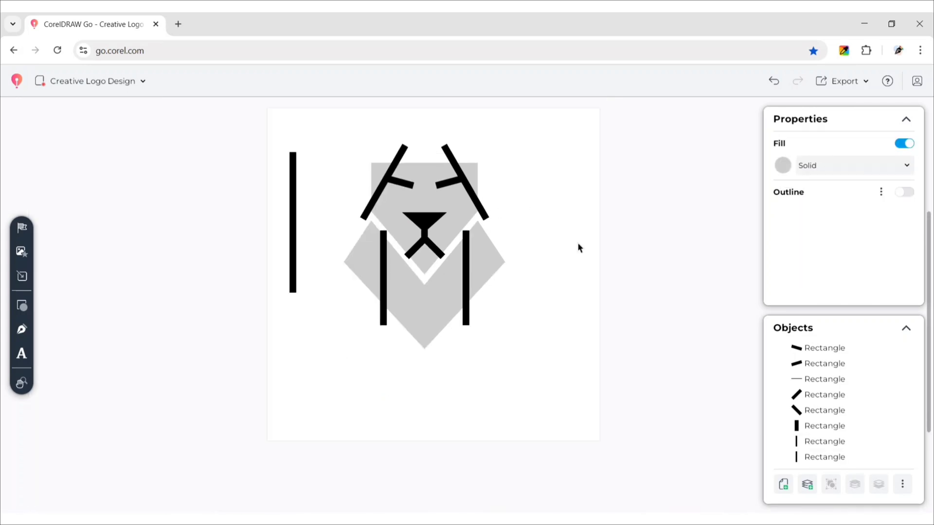
pyautogui.click(292, 223)
pyautogui.moveTo(298, 203); pyautogui.dragTo(425, 325)
pyautogui.moveTo(424, 421); pyautogui.dragTo(429, 366)
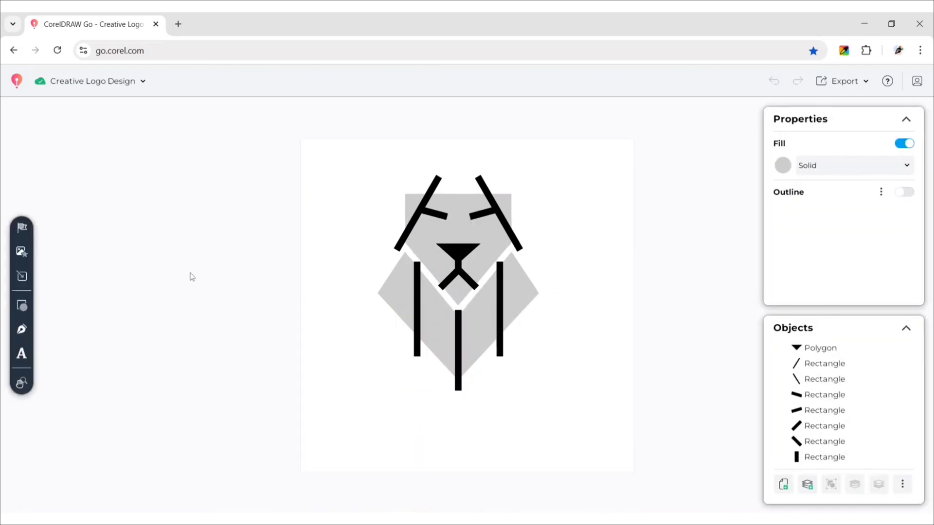
# Step: Subtract the eyebrows, diagonals, nose stem and mouth bars from the grey head shape
pyautogui.click(839, 457)
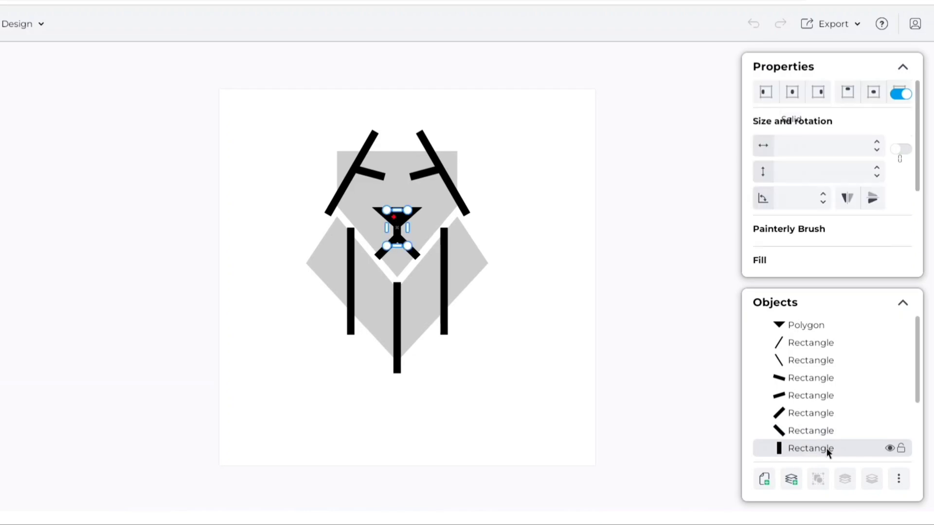
pyautogui.click(348, 183)
pyautogui.keyDown('shift'); pyautogui.click(421, 176); pyautogui.keyUp('shift')
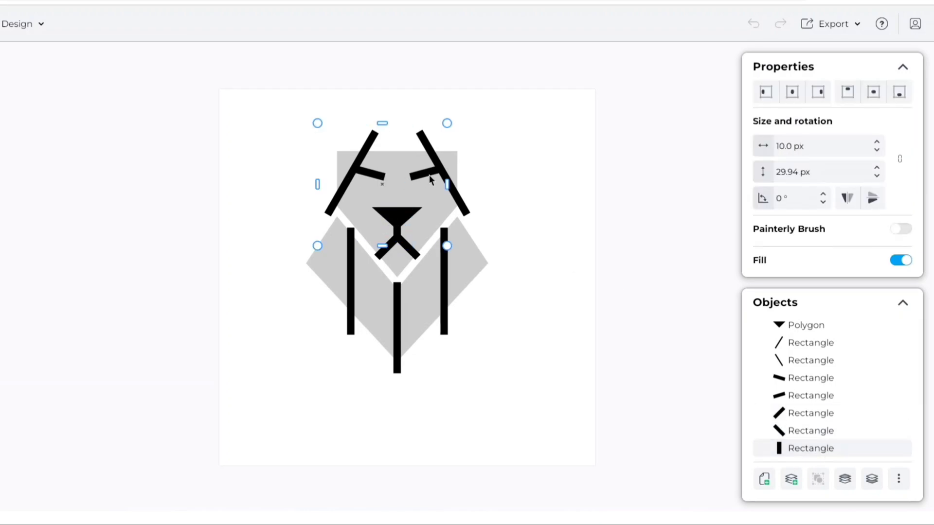
pyautogui.keyDown('shift'); pyautogui.click(463, 202); pyautogui.keyUp('shift')
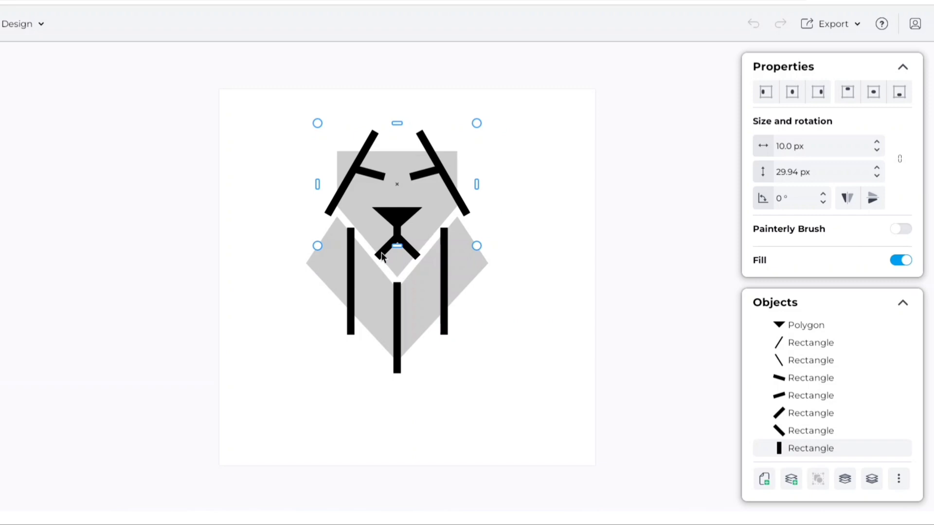
pyautogui.keyDown('shift'); pyautogui.click(414, 258); pyautogui.keyUp('shift')
pyautogui.keyDown('shift'); pyautogui.click(407, 187); pyautogui.keyUp('shift')
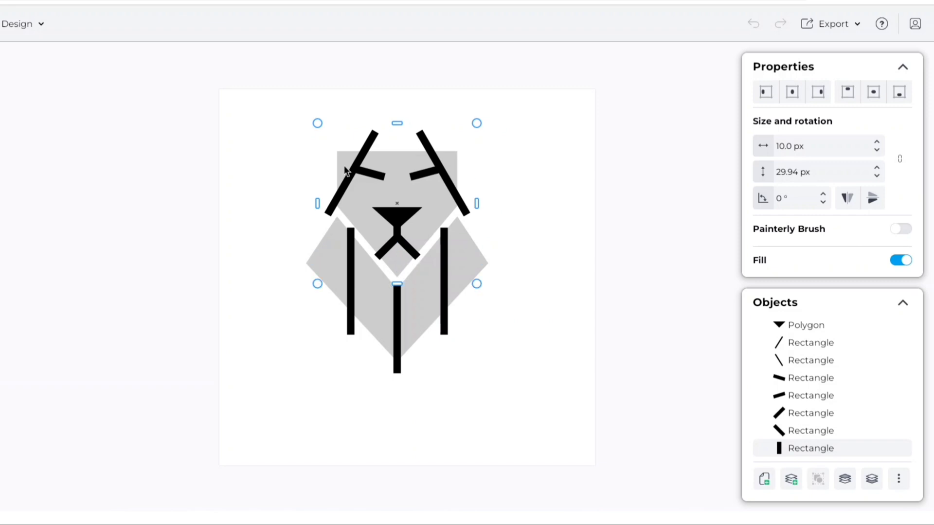
pyautogui.rightClick(407, 187)
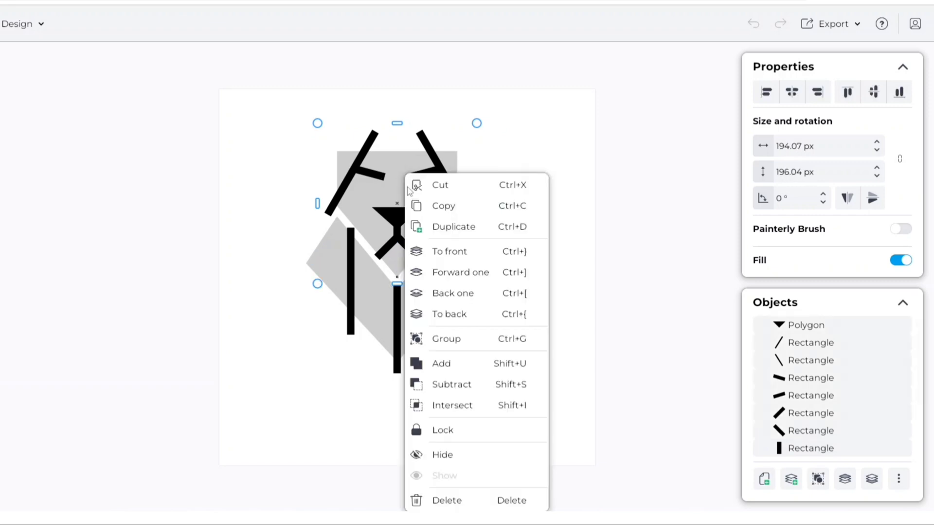
pyautogui.click(486, 378)
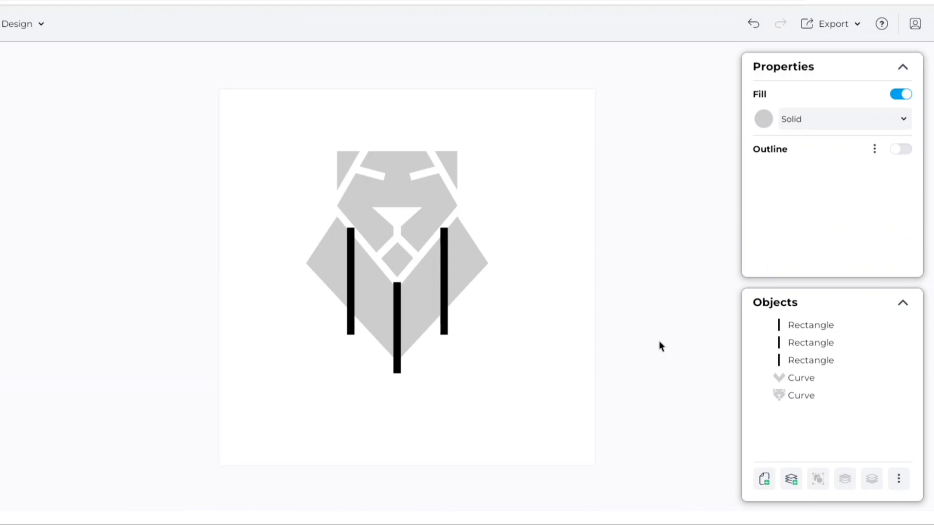
# Step: Subtract the three vertical bars from the grey mane shape
pyautogui.click(349, 303)
pyautogui.keyDown('shift'); pyautogui.click(397, 314); pyautogui.keyUp('shift')
pyautogui.keyDown('shift'); pyautogui.click(448, 299); pyautogui.keyUp('shift')
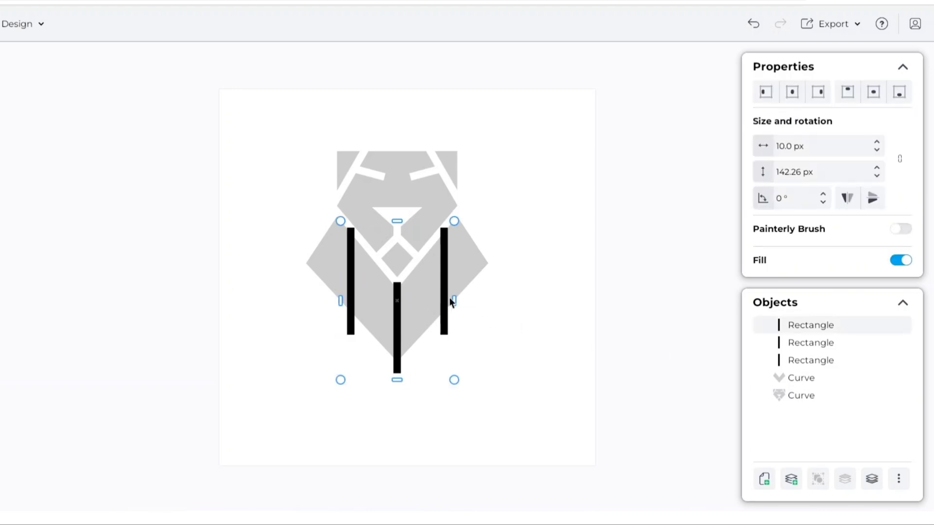
pyautogui.keyDown('shift'); pyautogui.click(469, 273); pyautogui.keyUp('shift')
pyautogui.rightClick(469, 273)
pyautogui.click(504, 380)
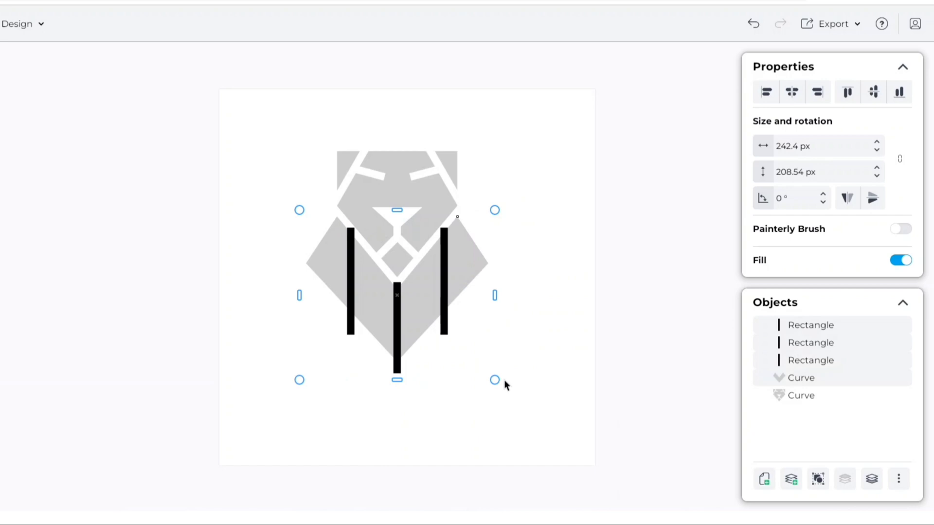
# Step: Select the whole lion and move it toward the page centre
pyautogui.click(649, 345)
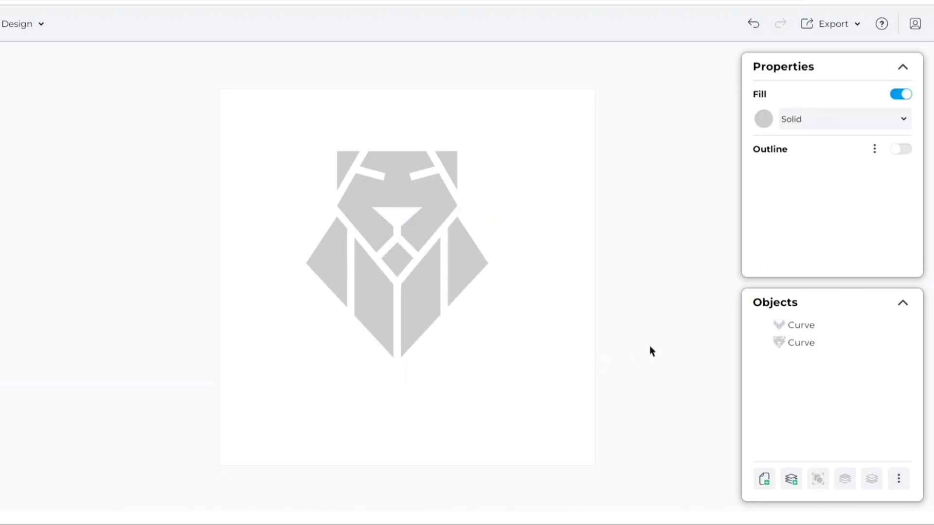
pyautogui.moveTo(566, 365); pyautogui.dragTo(565, 365)
pyautogui.moveTo(422, 221); pyautogui.dragTo(431, 245)
# Step: Draw a straight-segment crown half above the lion and remove its outline
pyautogui.click(662, 194)
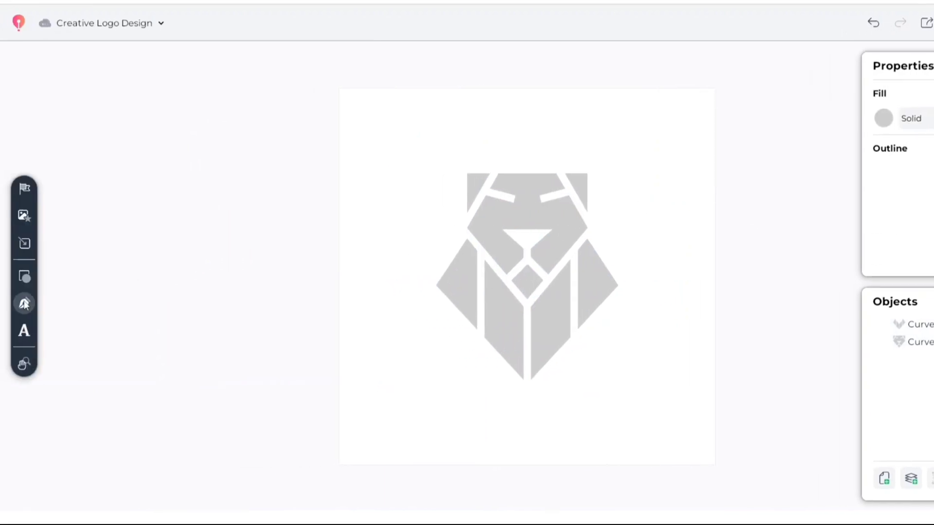
pyautogui.click(24, 304)
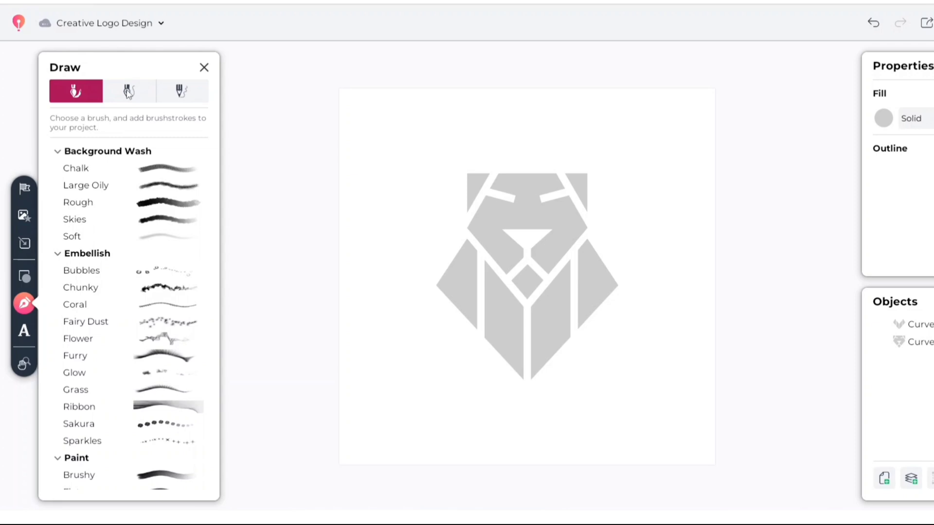
pyautogui.click(129, 92)
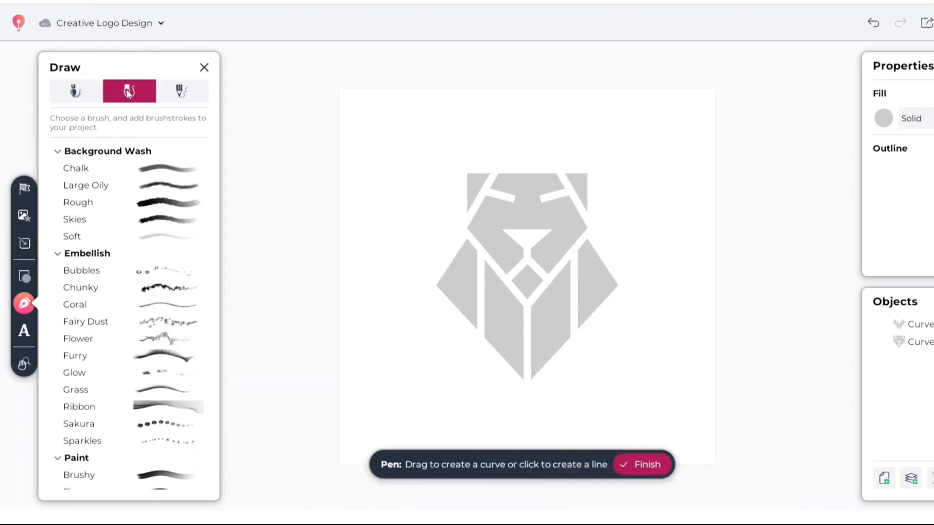
pyautogui.click(528, 111)
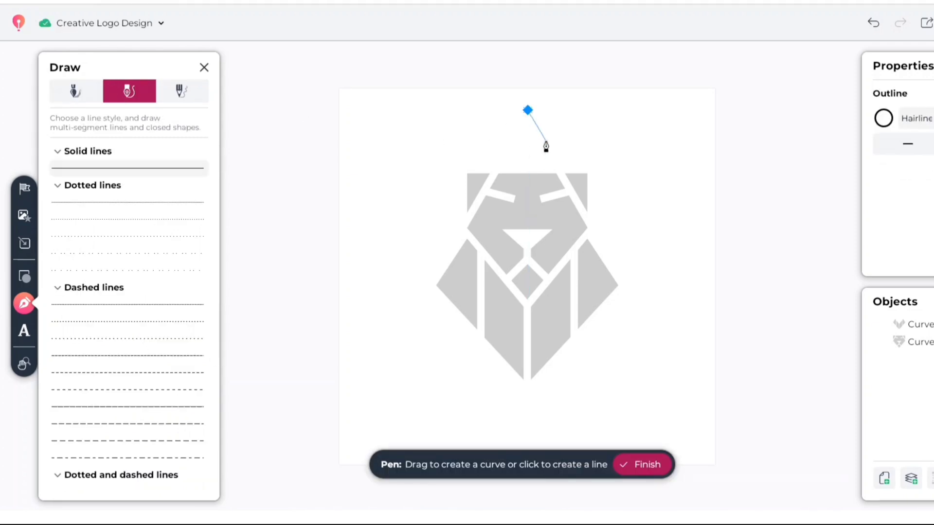
pyautogui.click(547, 141)
pyautogui.click(588, 119)
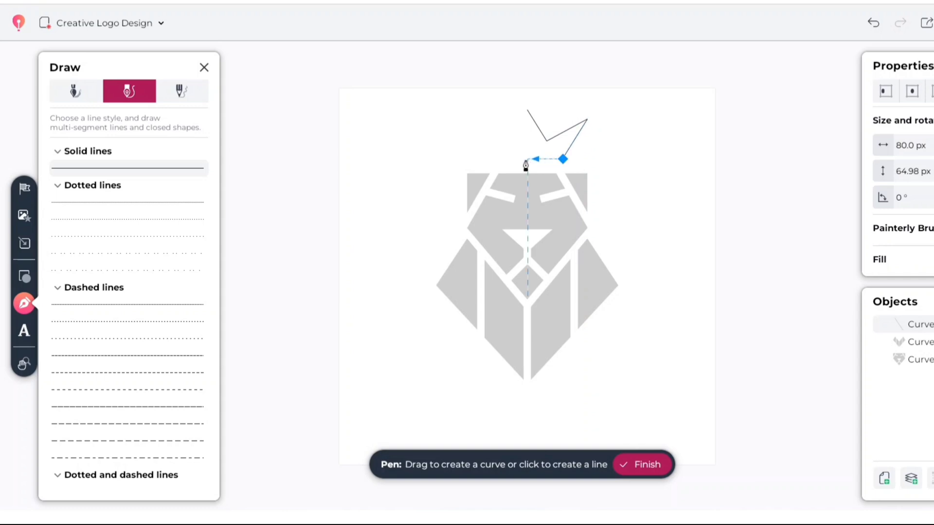
pyautogui.click(526, 112)
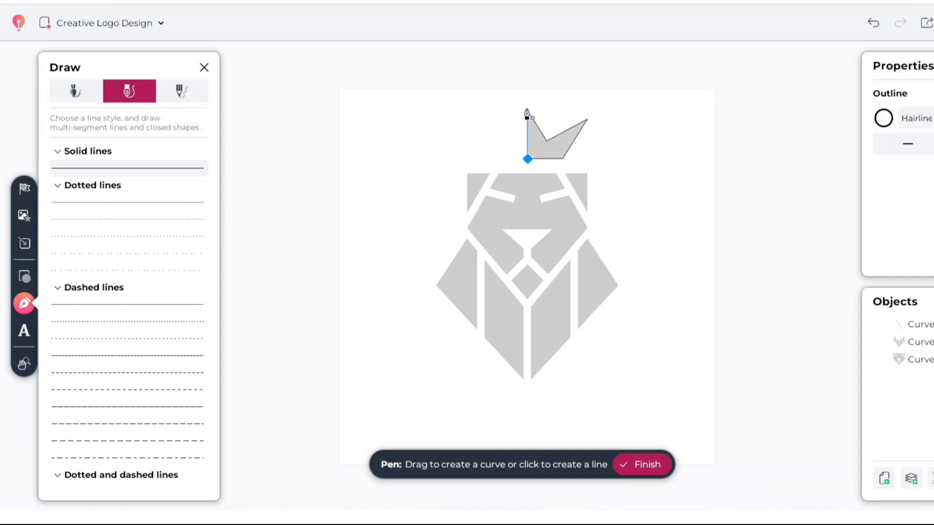
pyautogui.press('Return')
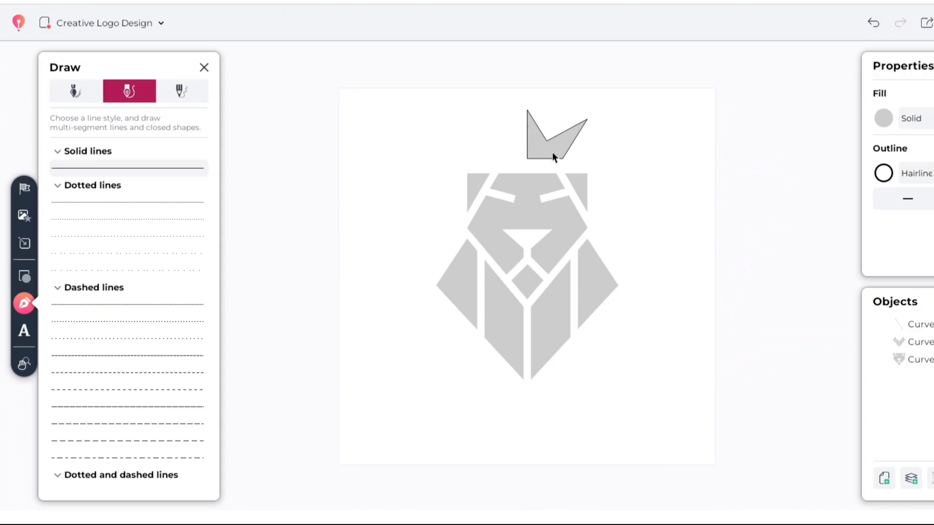
pyautogui.click(553, 152)
pyautogui.scroll(-3, 836, 132)
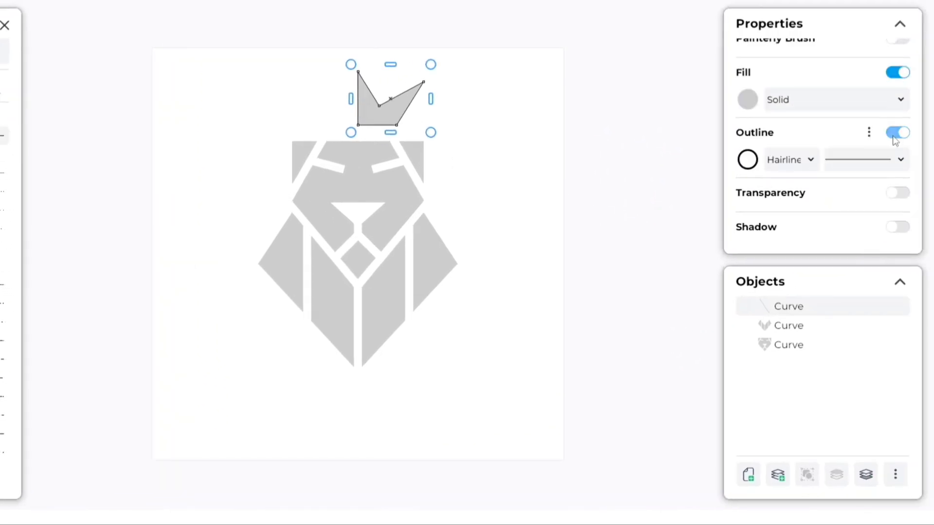
pyautogui.click(896, 129)
pyautogui.scroll(4, 871, 129)
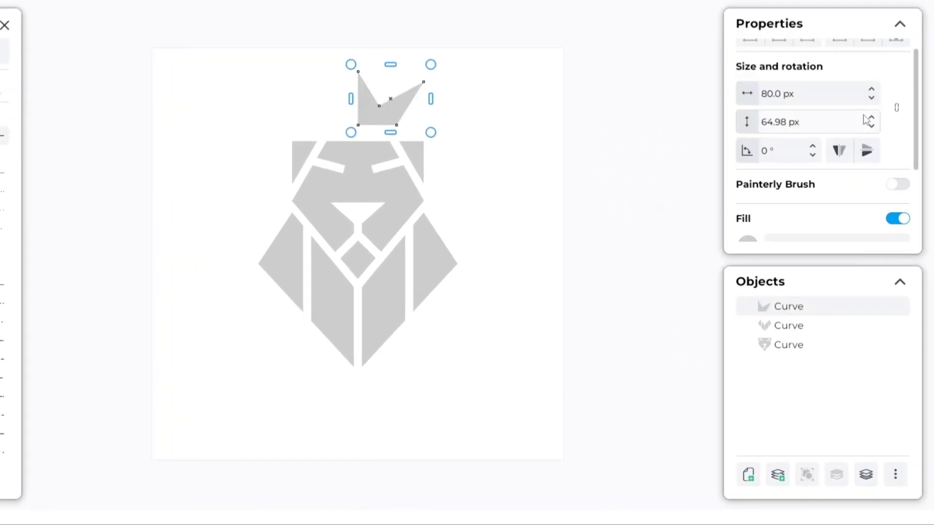
# Step: Mirror a copy of the crown half, combine both halves and move the crown onto the head
pyautogui.click(596, 160)
pyautogui.hotkey('ctrl', 'alt', 'v')
pyautogui.hotkey('shift', 'Up')
pyautogui.hotkey('shift', 'Up')
pyautogui.hotkey('shift', 'Up')
pyautogui.hotkey('shift', 'Right')
pyautogui.hotkey('shift', 'Right')
pyautogui.hotkey('shift', 'Right')
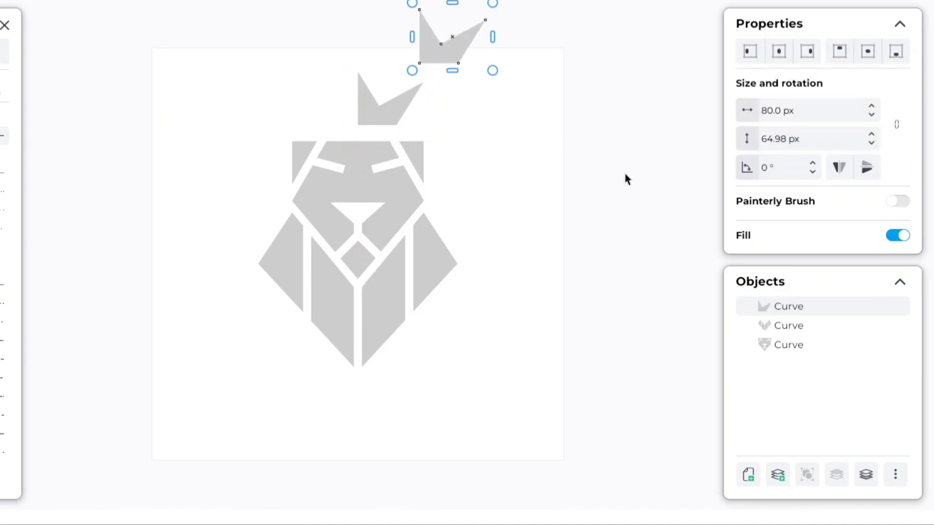
pyautogui.moveTo(458, 52); pyautogui.dragTo(323, 115)
pyautogui.click(839, 168)
pyautogui.click(462, 129)
pyautogui.moveTo(434, 127); pyautogui.dragTo(454, 131)
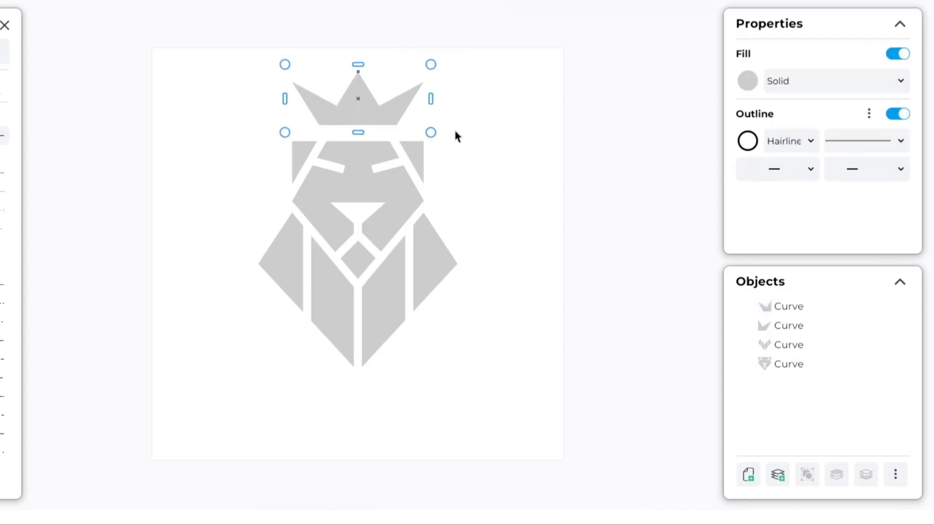
pyautogui.rightClick(392, 108)
pyautogui.click(445, 341)
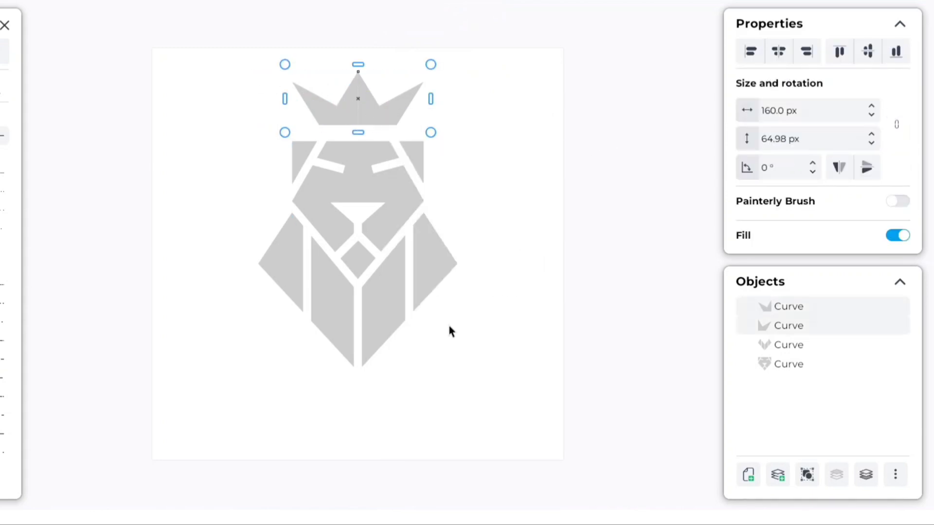
pyautogui.click(381, 112)
pyautogui.moveTo(364, 108); pyautogui.dragTo(366, 118)
# Step: Close the line-drawing options and move the whole lion logo up, centred on the page
pyautogui.click(628, 135)
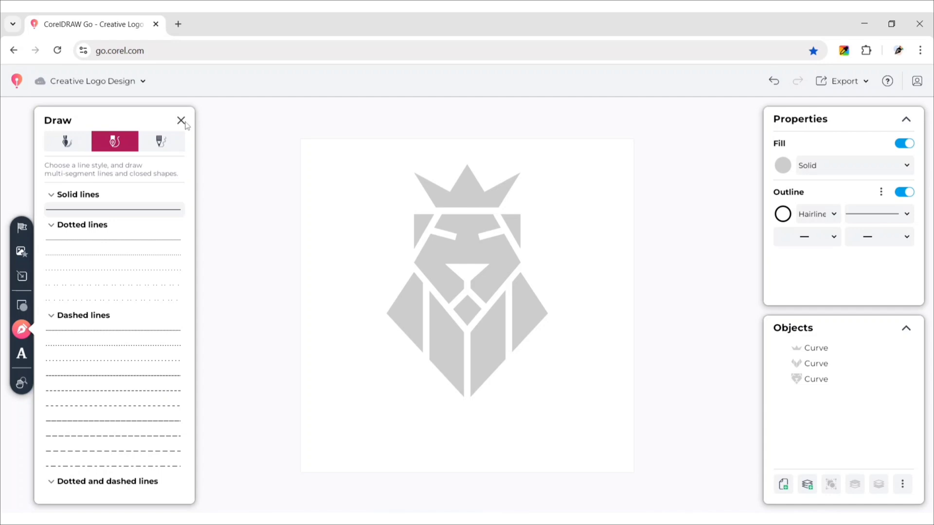
pyautogui.click(182, 122)
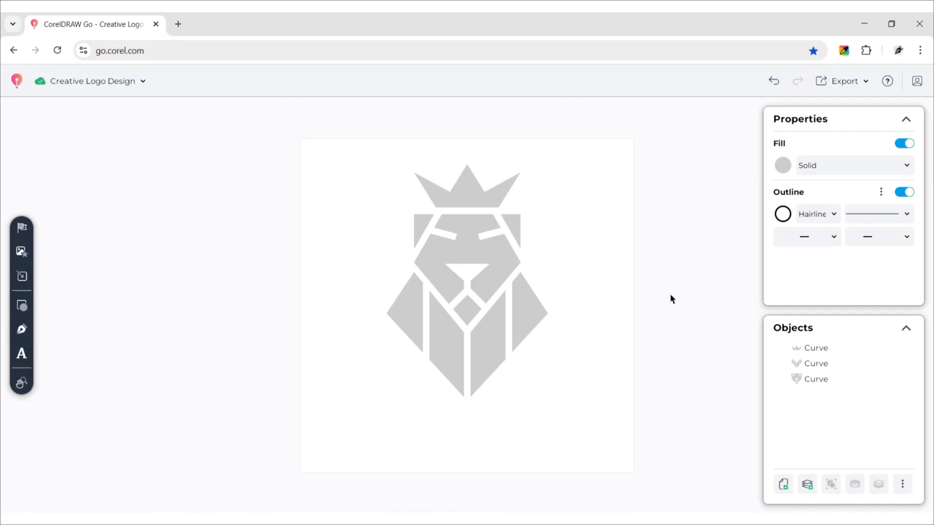
pyautogui.moveTo(208, 117); pyautogui.dragTo(638, 414)
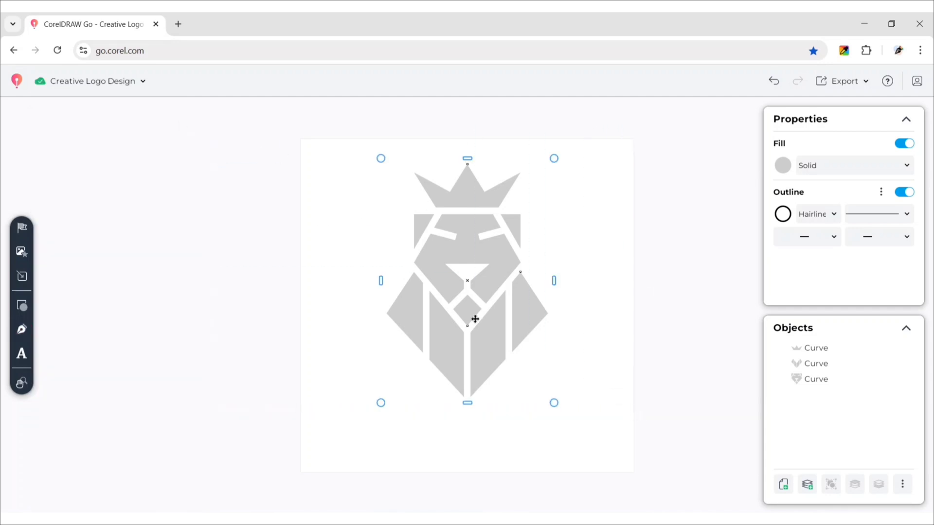
pyautogui.moveTo(475, 319); pyautogui.dragTo(493, 321)
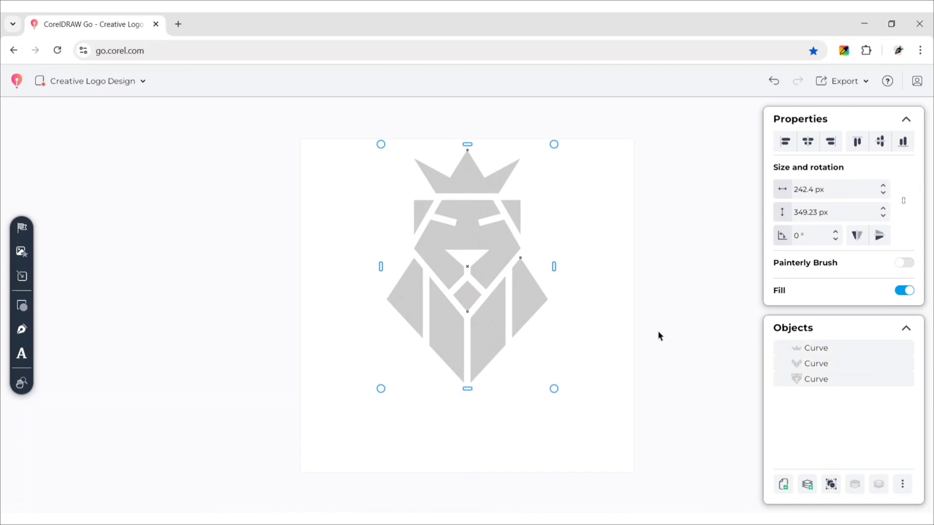
pyautogui.click(677, 298)
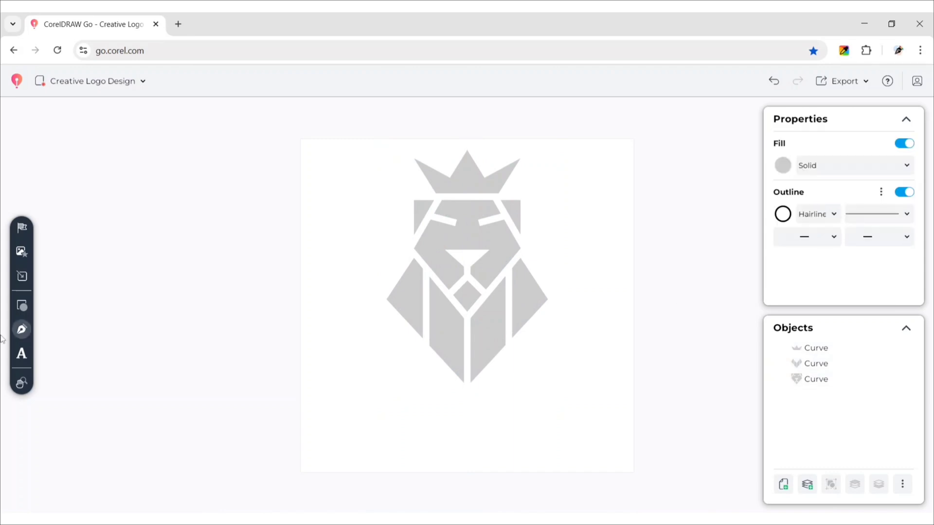
# Step: Add 'Leo Kings' text below the lion in Aclonica 12 pt
pyautogui.click(22, 354)
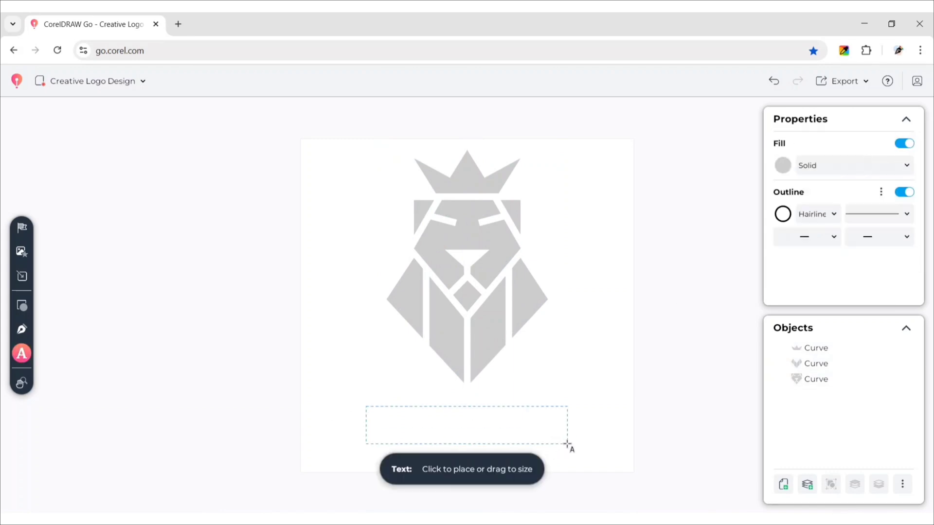
pyautogui.moveTo(568, 443); pyautogui.dragTo(567, 444)
pyautogui.write('Leo')
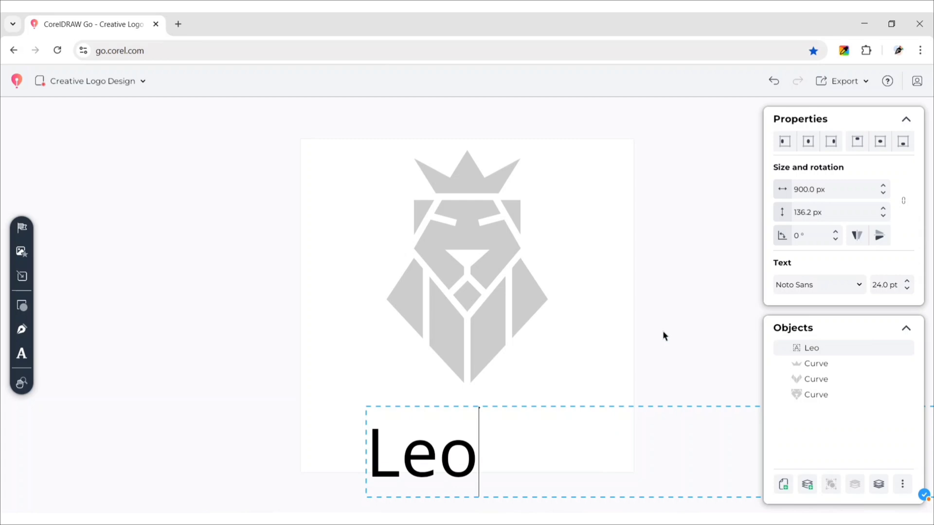
pyautogui.write(' Kings')
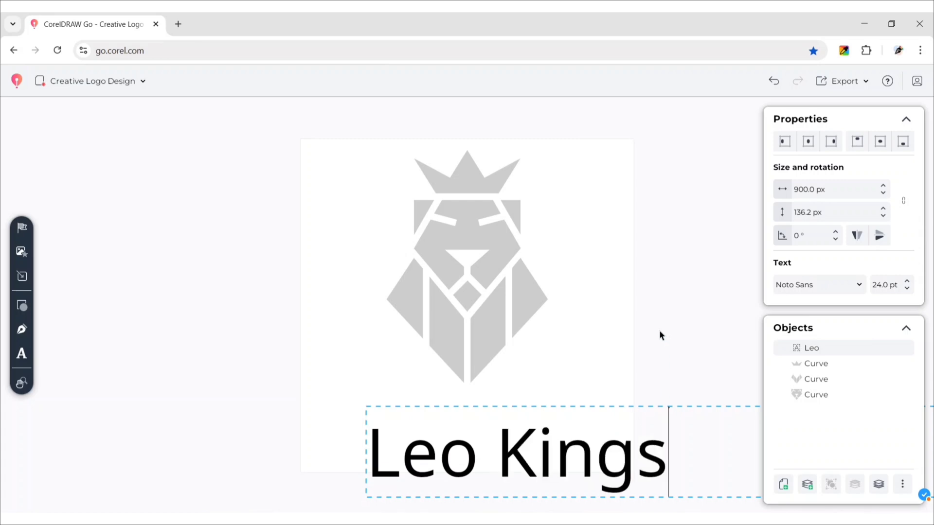
pyautogui.click(860, 285)
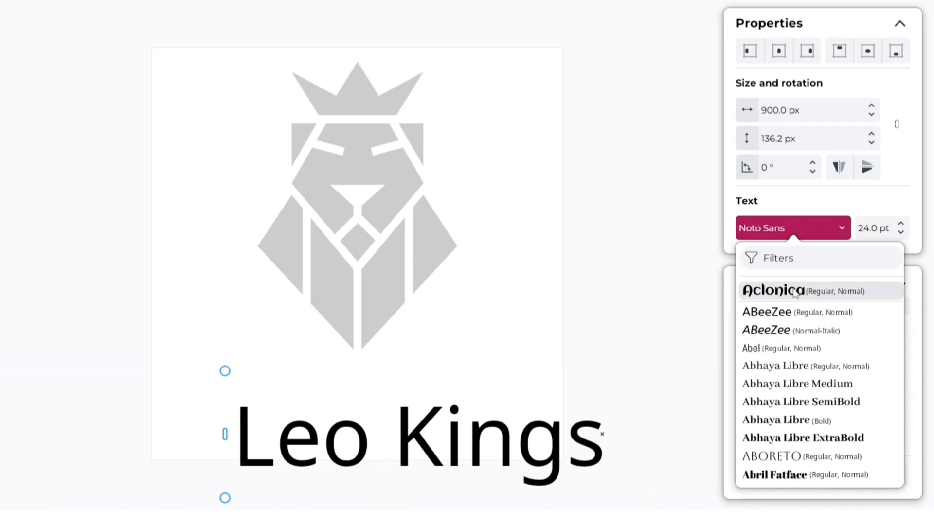
pyautogui.moveTo(892, 230); pyautogui.dragTo(858, 232)
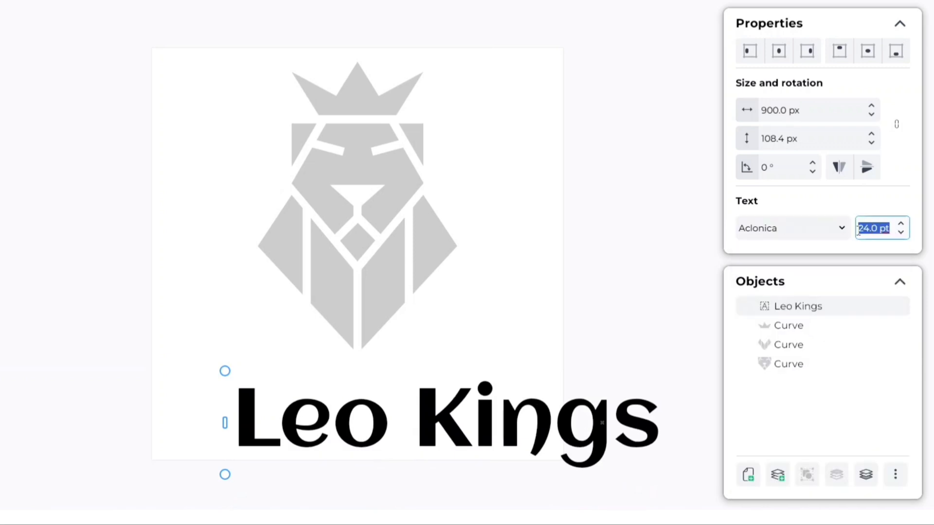
pyautogui.press('Return')
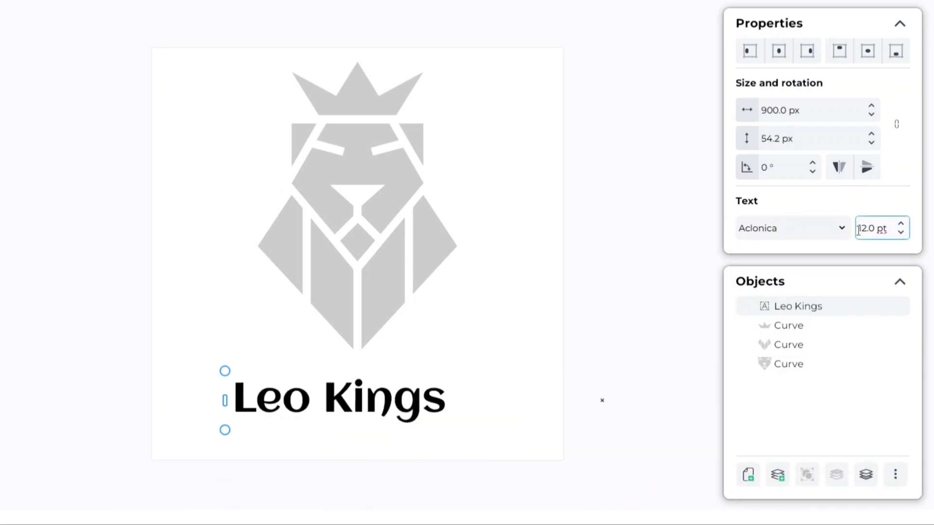
# Step: Centre-align the title, narrow its text box and centre it under the lion
pyautogui.moveTo(601, 399); pyautogui.dragTo(633, 382)
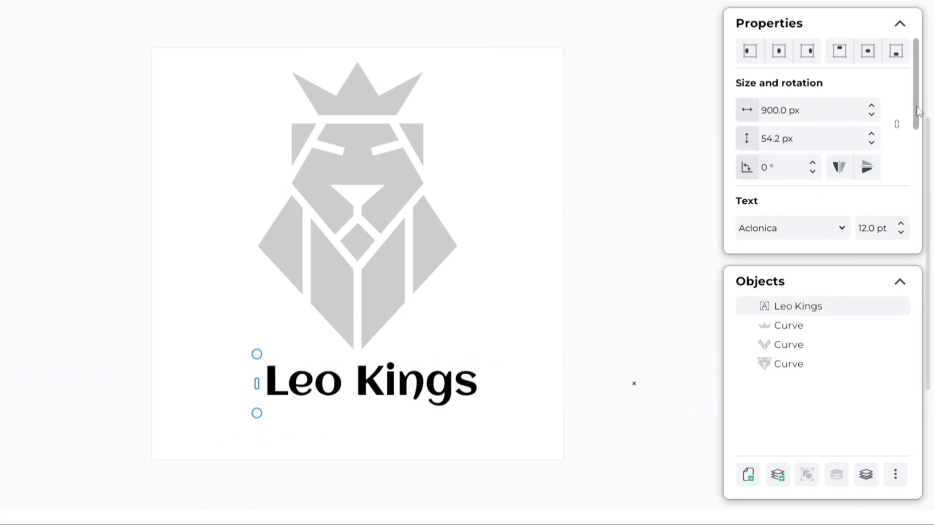
pyautogui.scroll(-2, 911, 105)
pyautogui.click(777, 225)
pyautogui.click(756, 282)
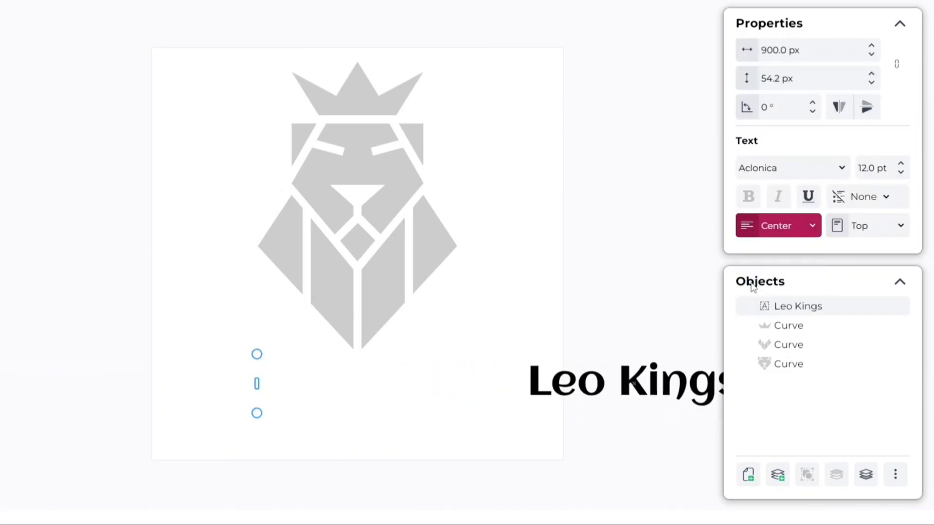
pyautogui.moveTo(652, 389); pyautogui.dragTo(284, 370)
pyautogui.moveTo(662, 371); pyautogui.dragTo(265, 372)
pyautogui.moveTo(108, 374); pyautogui.dragTo(365, 382)
pyautogui.click(96, 33)
# Step: Shrink the lion slightly, move it closer to the title, and duplicate the title
pyautogui.moveTo(500, 332); pyautogui.dragTo(538, 365)
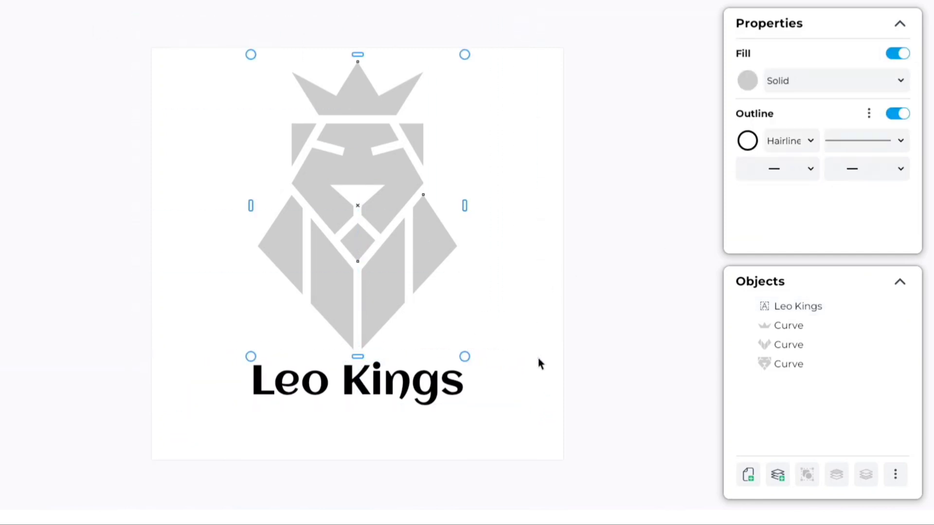
pyautogui.moveTo(451, 348); pyautogui.dragTo(438, 332)
pyautogui.moveTo(384, 201); pyautogui.dragTo(385, 216)
pyautogui.click(618, 252)
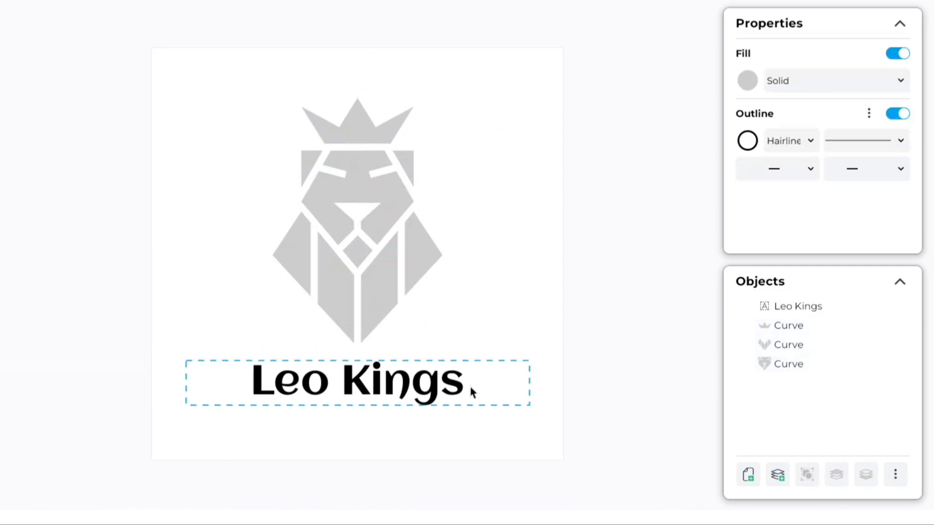
pyautogui.click(419, 380)
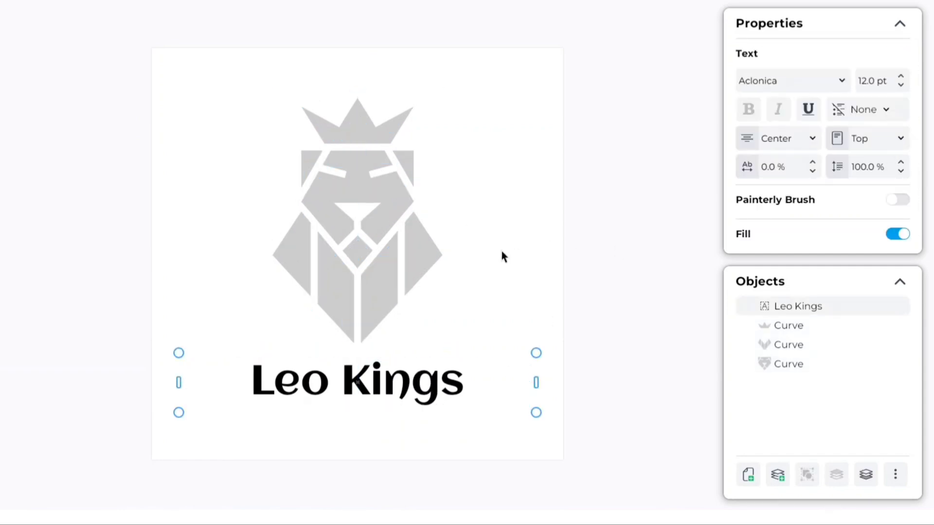
pyautogui.hotkey('ctrl', 'd')
# Step: Retype the duplicate as the two-line tagline 'Born to Roar, / Built to Win!' with 50 % letter spacing
pyautogui.doubleClick(493, 315)
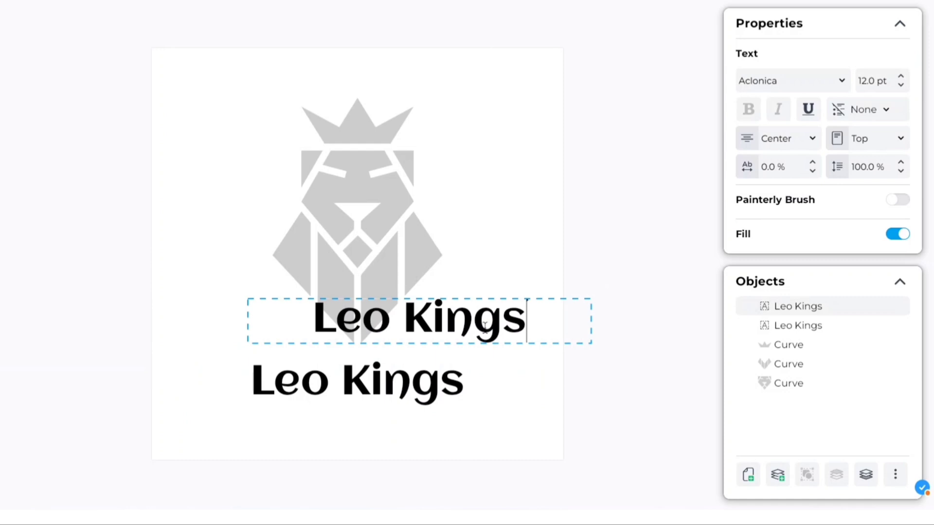
pyautogui.hotkey('ctrl', 'a')
pyautogui.write('Born to Roar,')
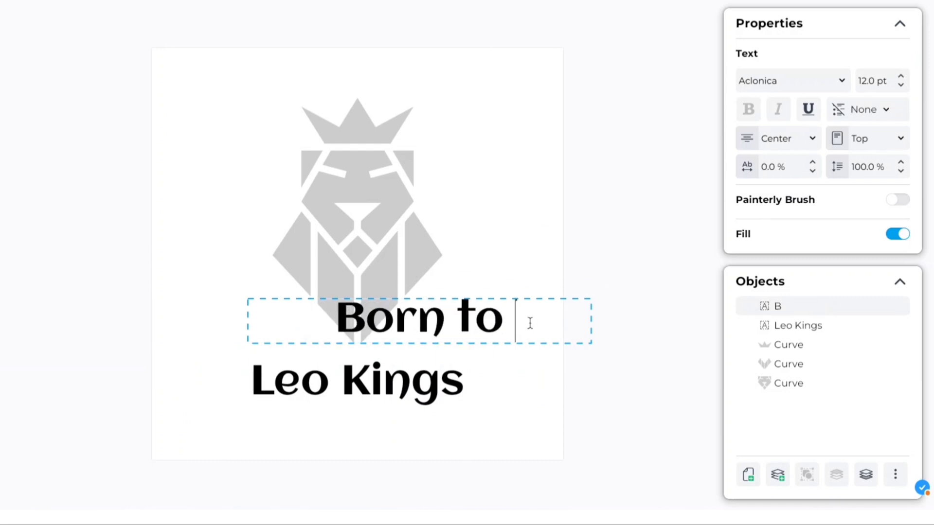
pyautogui.press('Return')
pyautogui.write('Built to Win!')
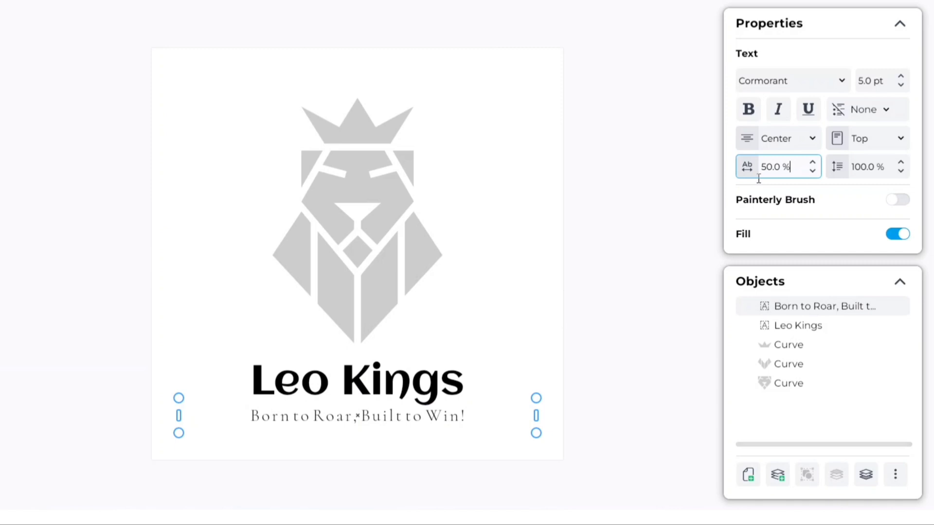
pyautogui.click(653, 323)
# Step: Colour the Leo Kings title gold with hex FEBD14
pyautogui.click(450, 389)
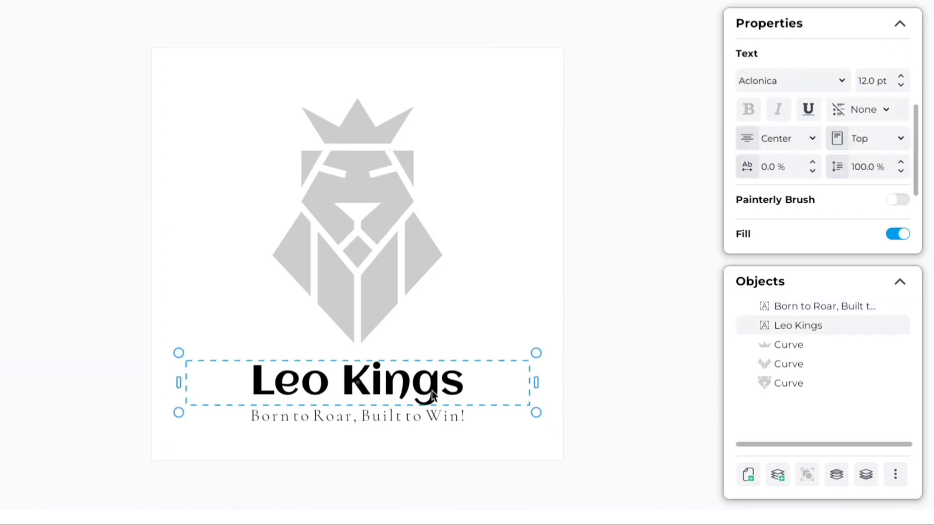
pyautogui.scroll(-2, 920, 126)
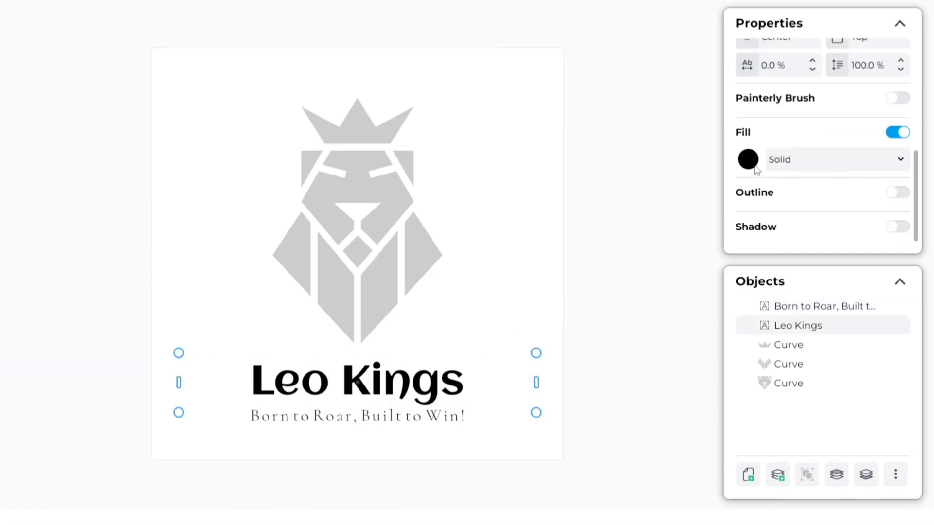
pyautogui.click(753, 163)
pyautogui.click(841, 444)
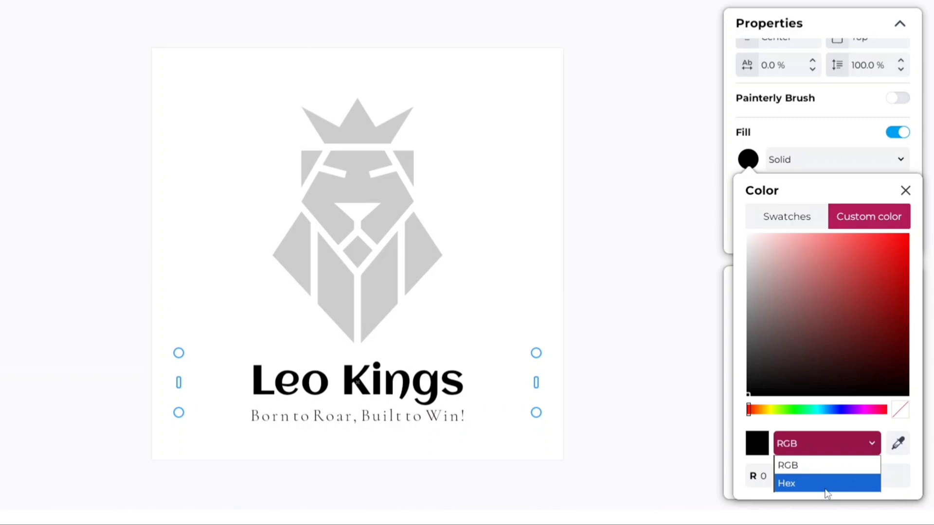
pyautogui.click(827, 486)
pyautogui.click(819, 476)
pyautogui.moveTo(819, 476); pyautogui.dragTo(735, 496)
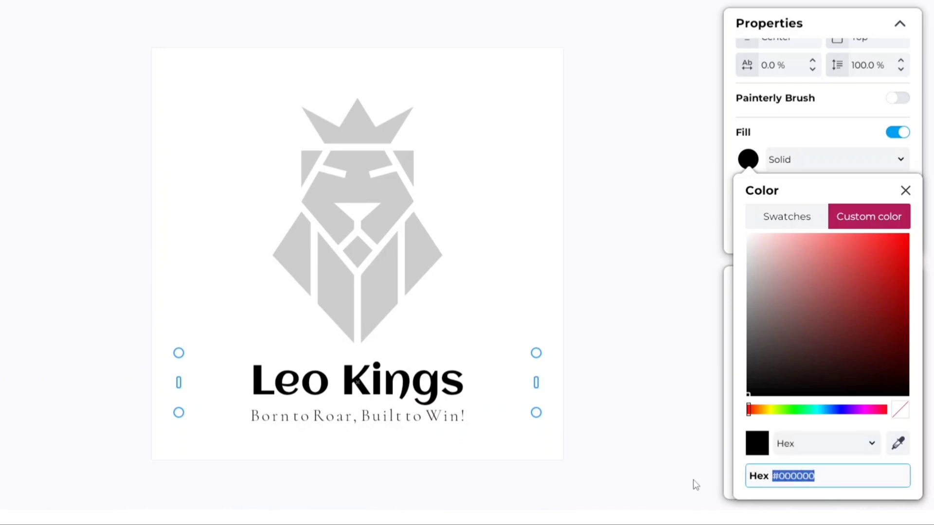
pyautogui.write('FEBD14')
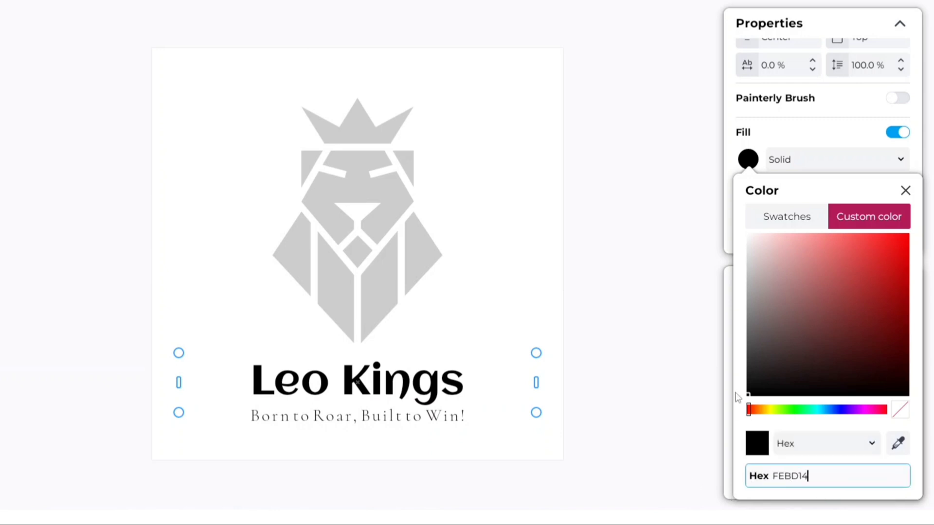
pyautogui.press('Return')
pyautogui.click(447, 427)
# Step: Colour the tagline dark red with hex A31414
pyautogui.click(439, 418)
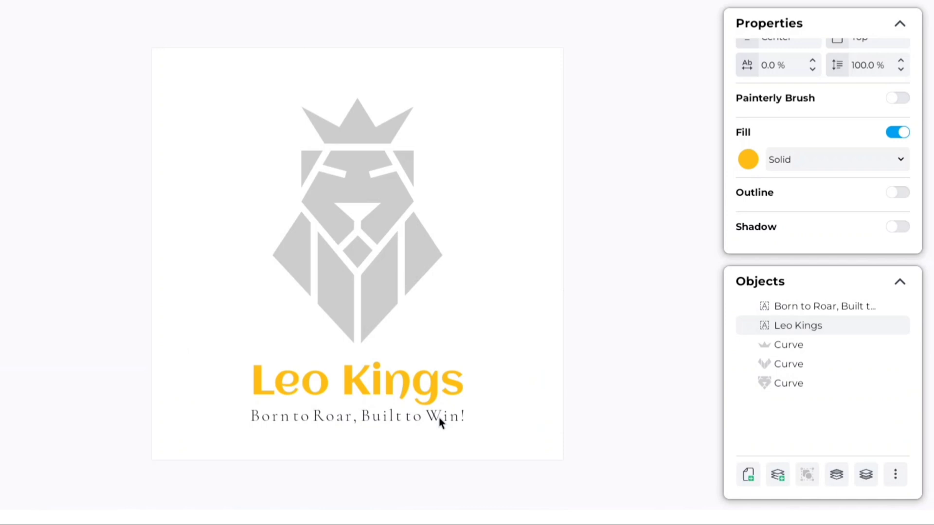
pyautogui.click(745, 161)
pyautogui.click(769, 481)
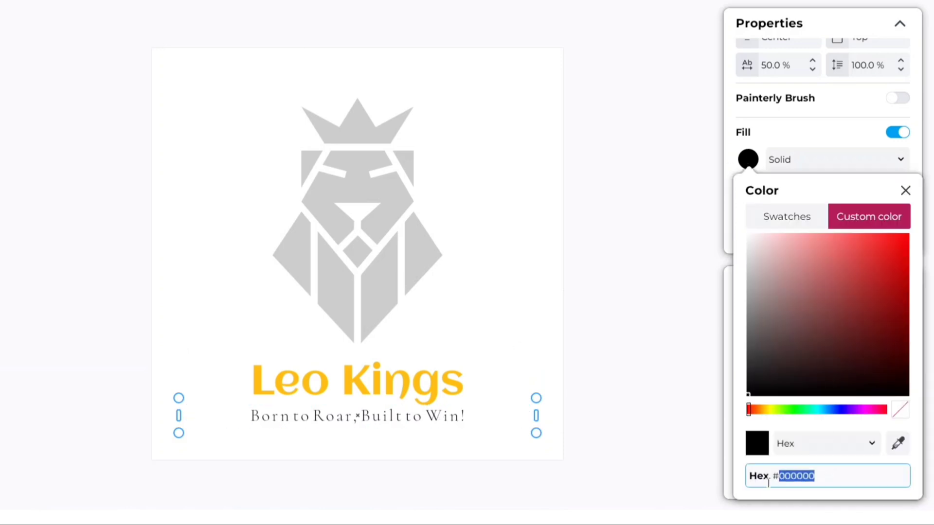
pyautogui.press('BackSpace')
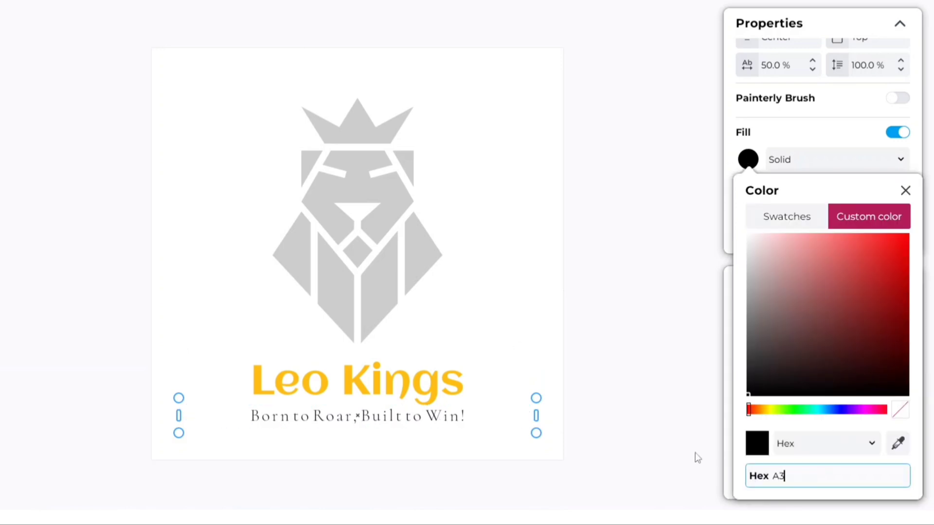
pyautogui.click(743, 366)
pyautogui.click(617, 360)
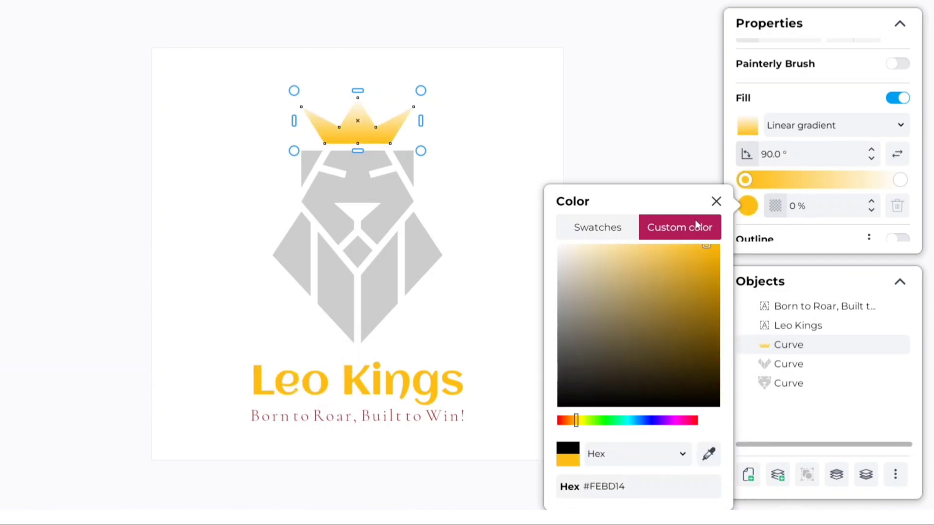
# Step: Eyedrop the title's gold and the tagline's dark red into the crown's two gradient stops
pyautogui.click(747, 213)
pyautogui.click(747, 214)
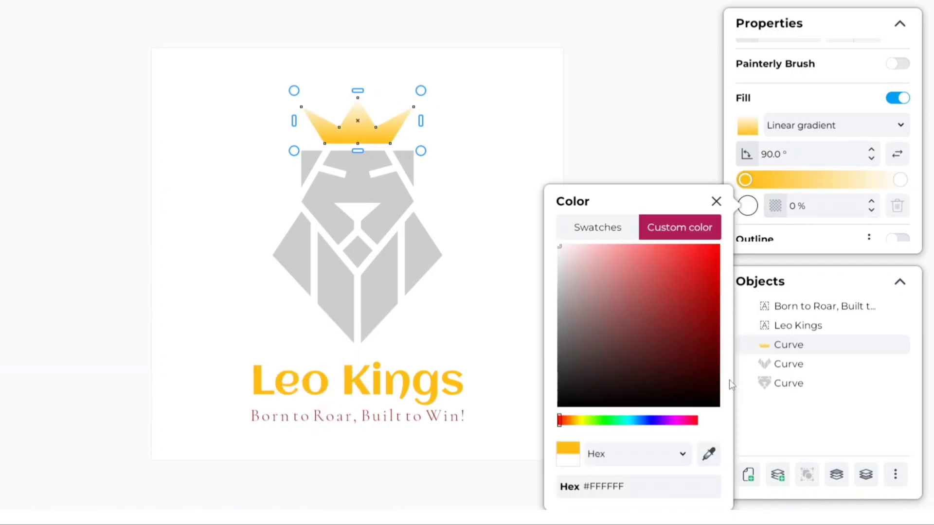
pyautogui.click(708, 454)
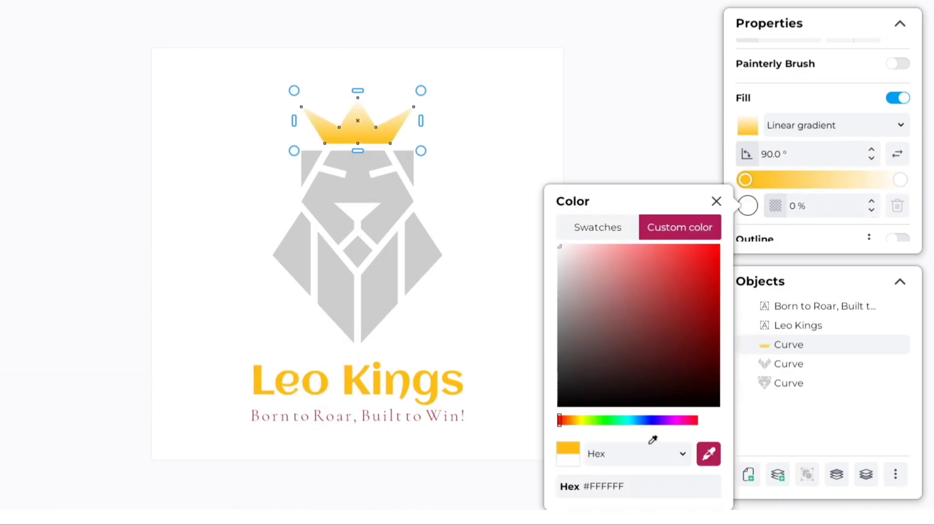
pyautogui.click(433, 416)
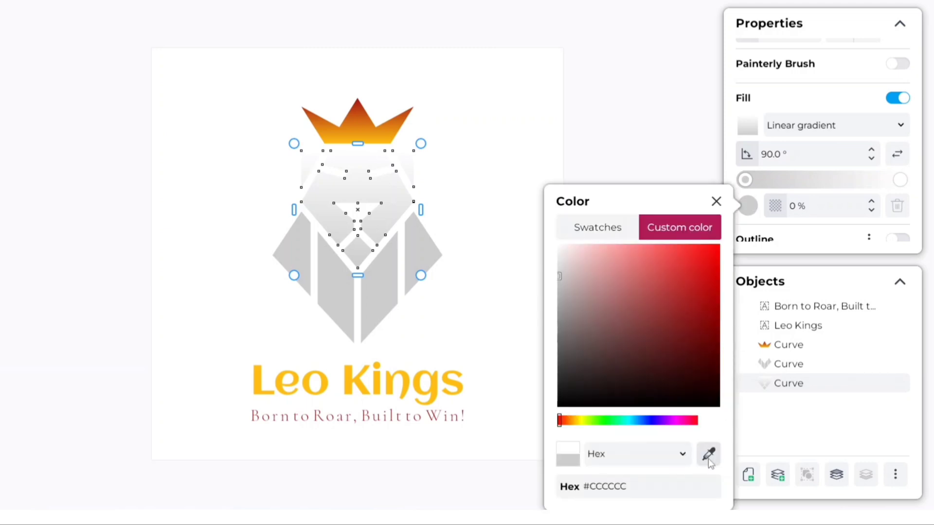
# Step: Eyedrop the tagline's red into the lion body's gradient stop
pyautogui.click(708, 459)
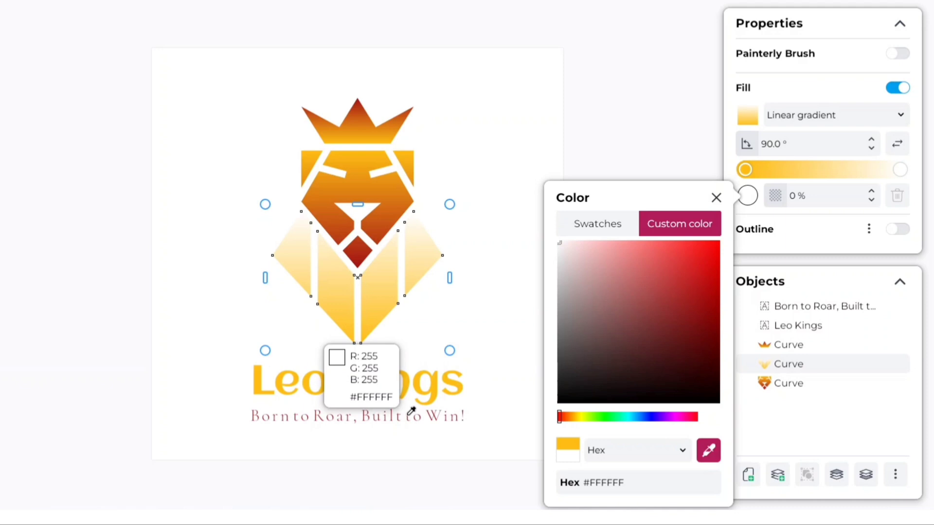
pyautogui.click(365, 419)
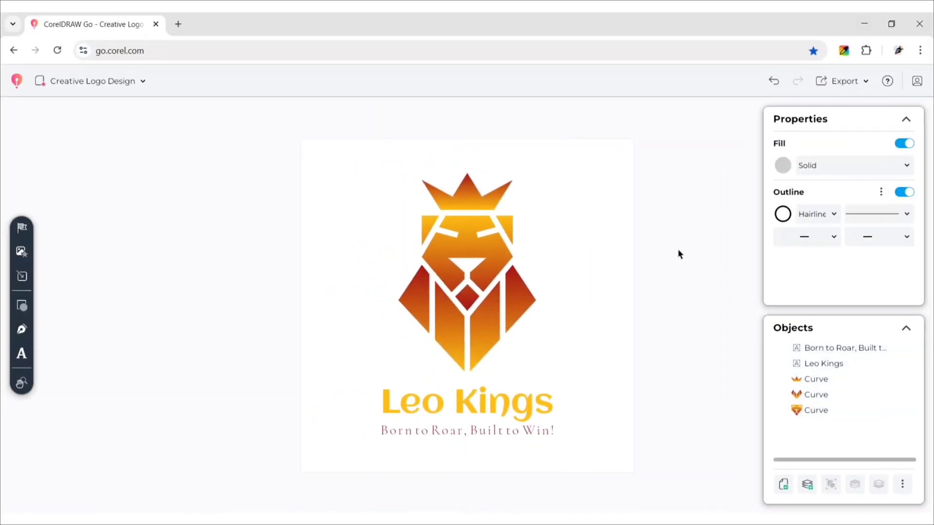
# Step: Set the page background to None and download the logo as a transparent PNG
pyautogui.click(21, 227)
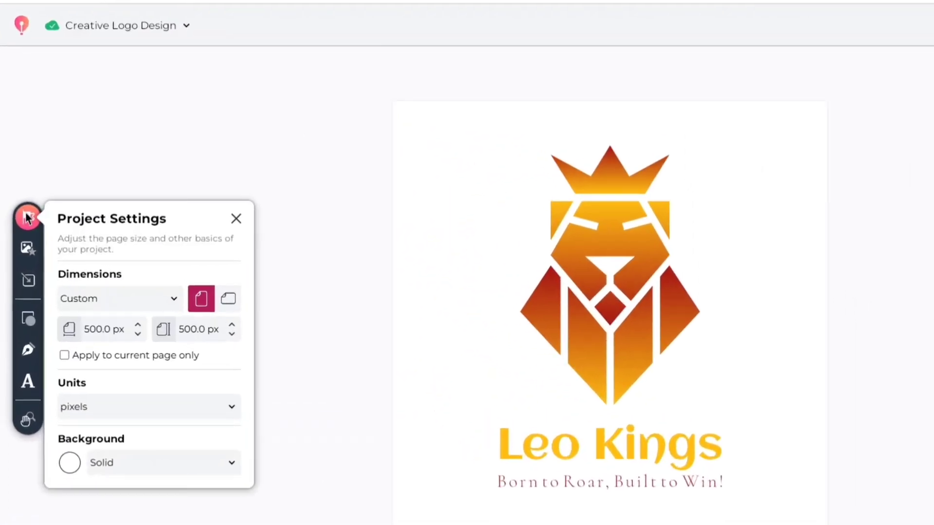
pyautogui.click(214, 467)
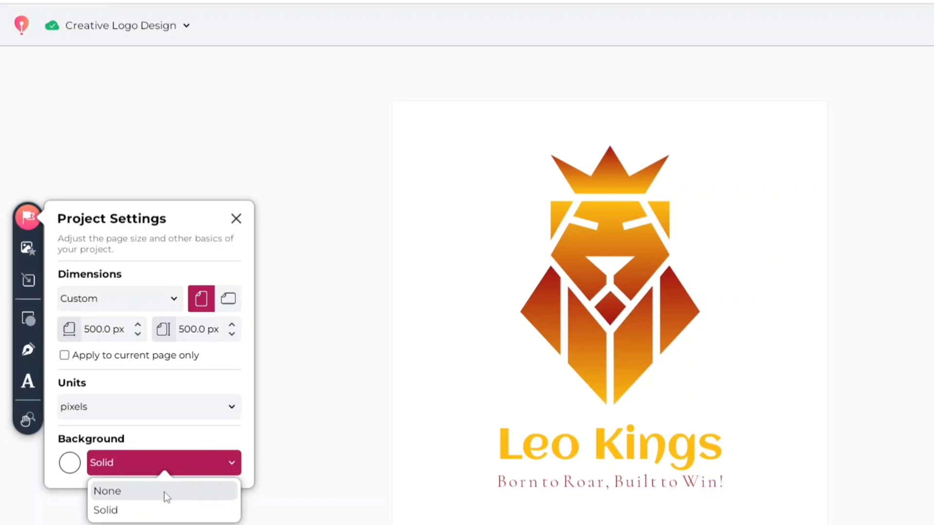
pyautogui.click(164, 492)
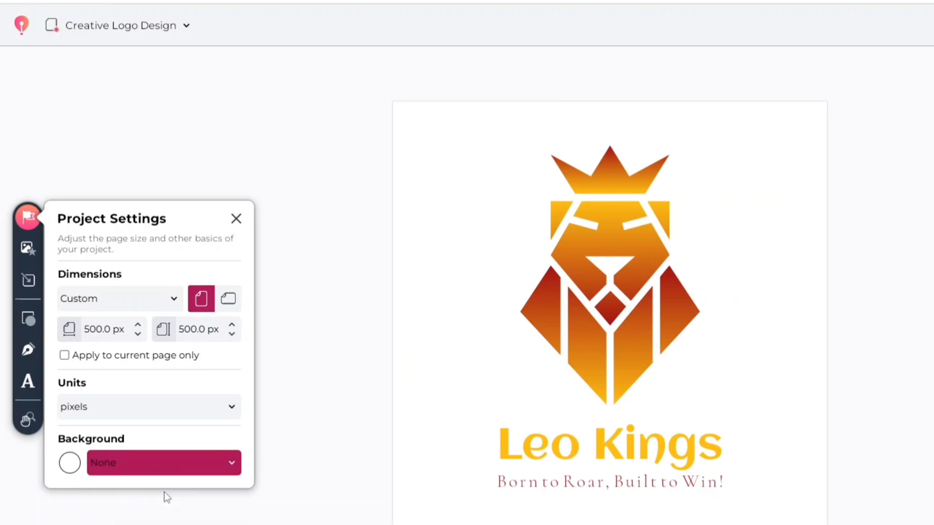
pyautogui.click(236, 220)
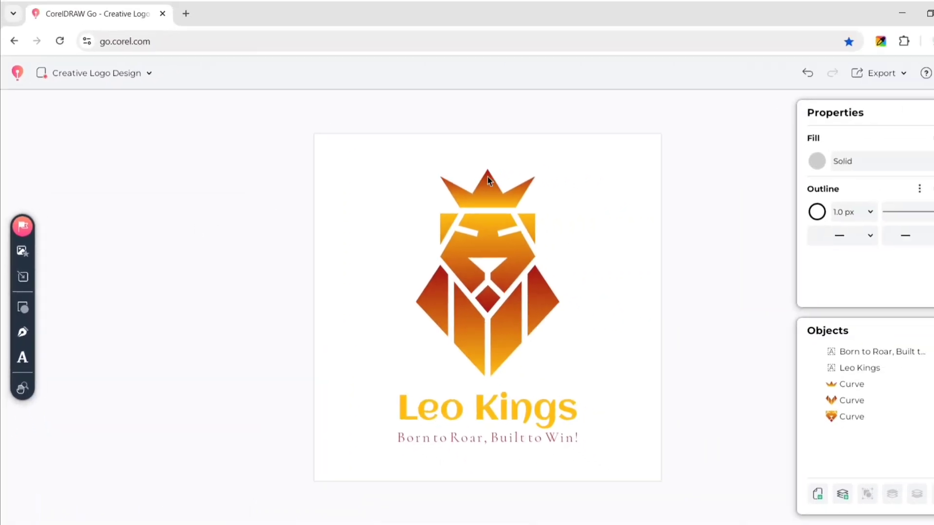
pyautogui.click(850, 81)
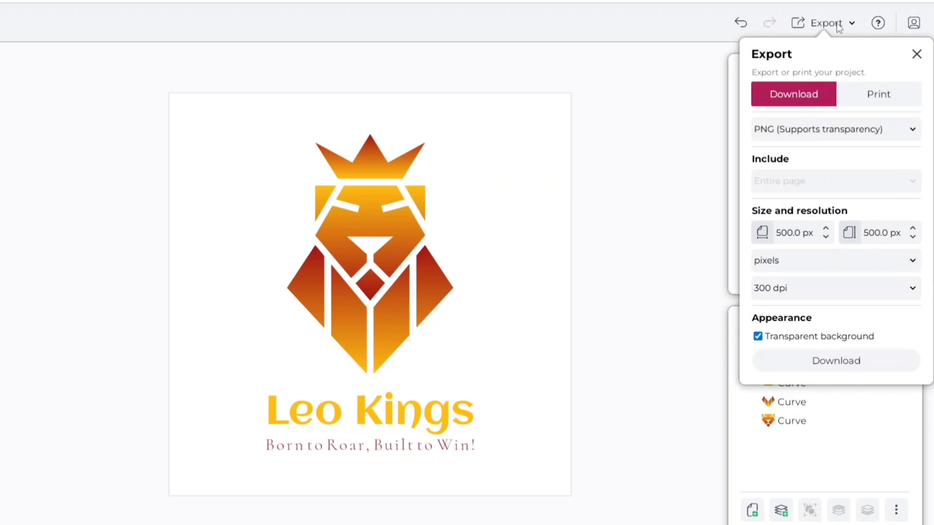
pyautogui.click(833, 362)
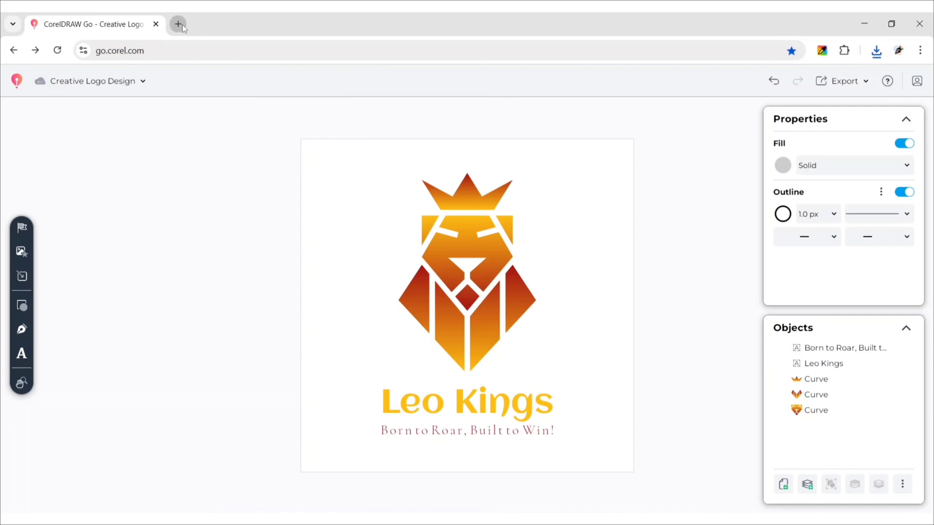
# Step: Search Google for photopea in a new browser tab
pyautogui.click(183, 27)
pyautogui.click(309, 250)
pyautogui.write('ph')
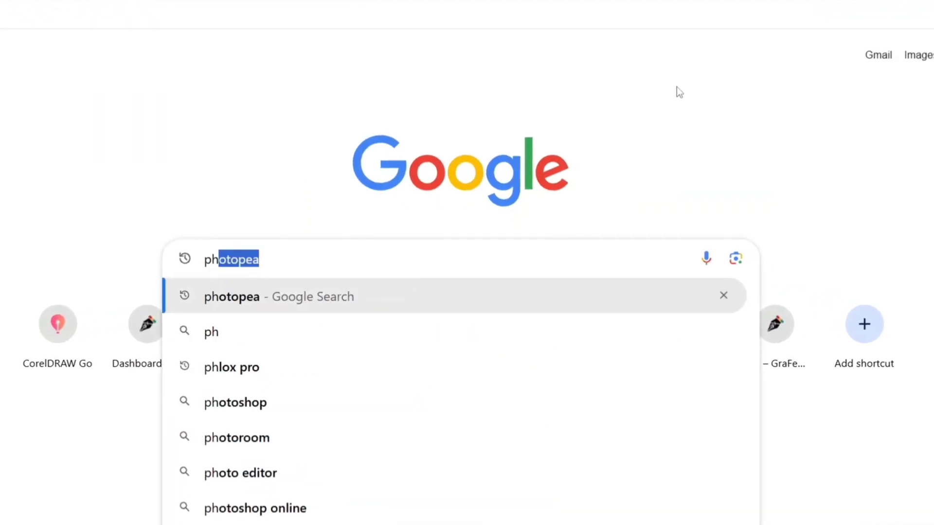
pyautogui.write('otope')
pyautogui.press('Return')
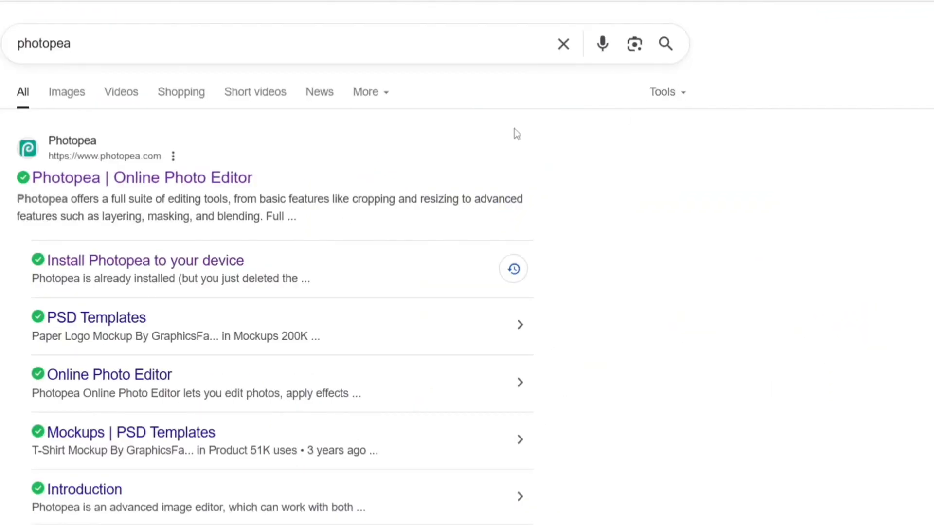
# Step: Open Photopea's 3D Logo Mockup wall template from its Templates gallery
pyautogui.click(195, 184)
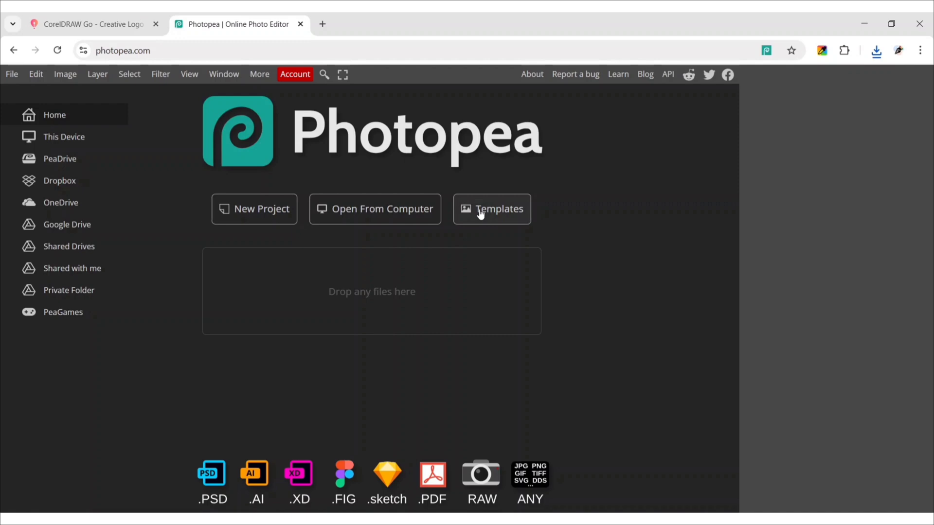
pyautogui.click(477, 211)
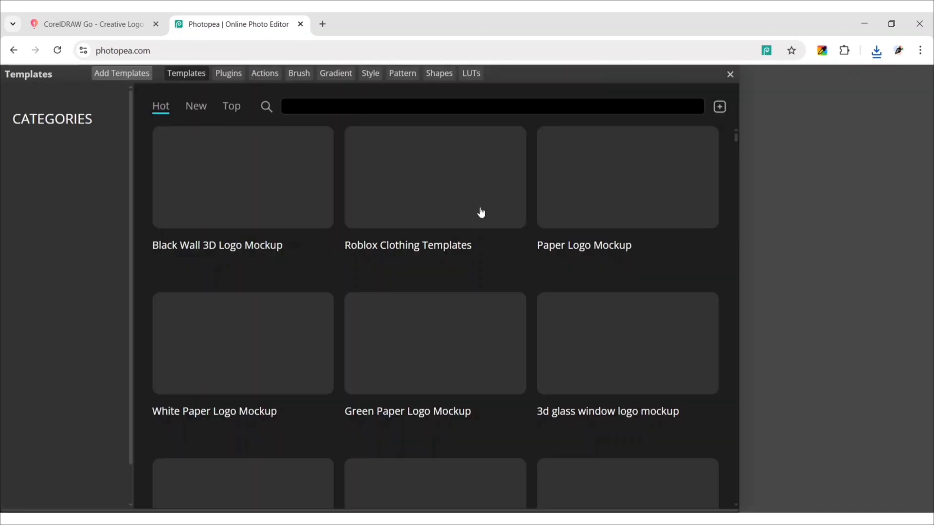
pyautogui.scroll(-3, 731, 252)
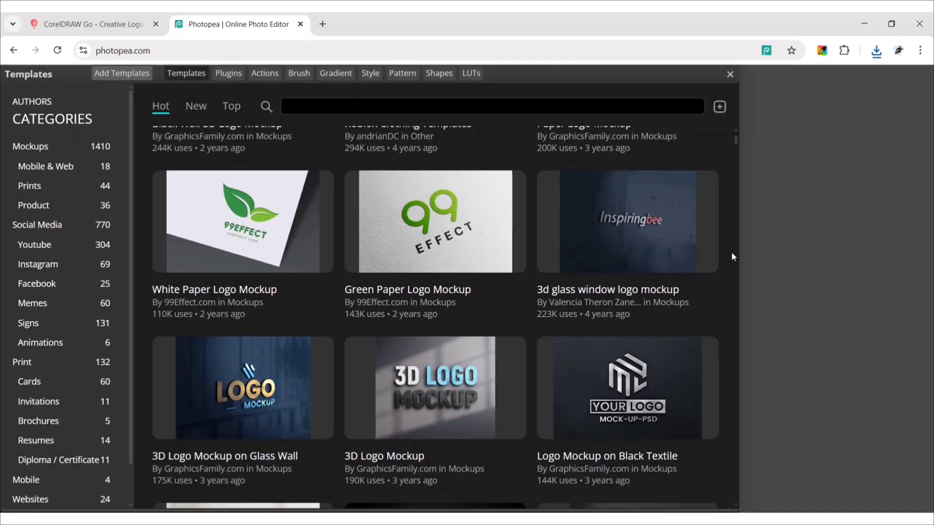
pyautogui.click(445, 372)
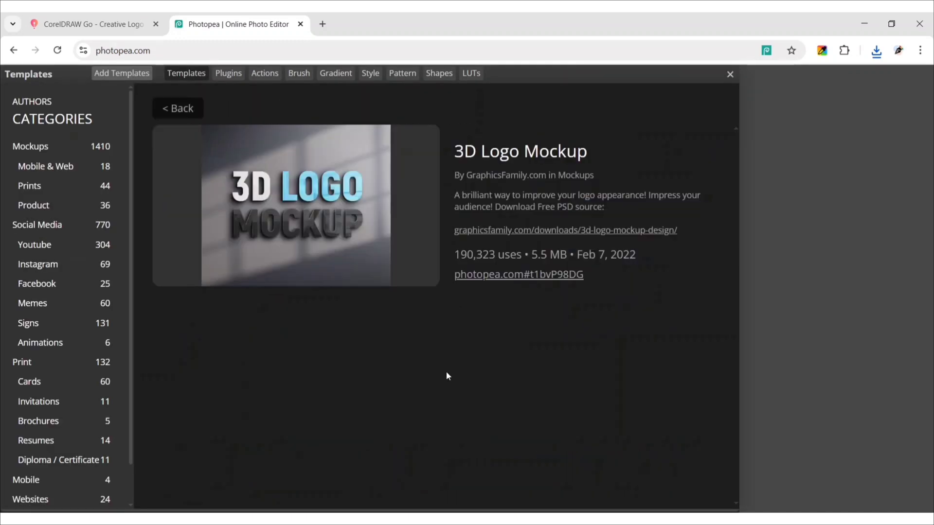
pyautogui.click(526, 274)
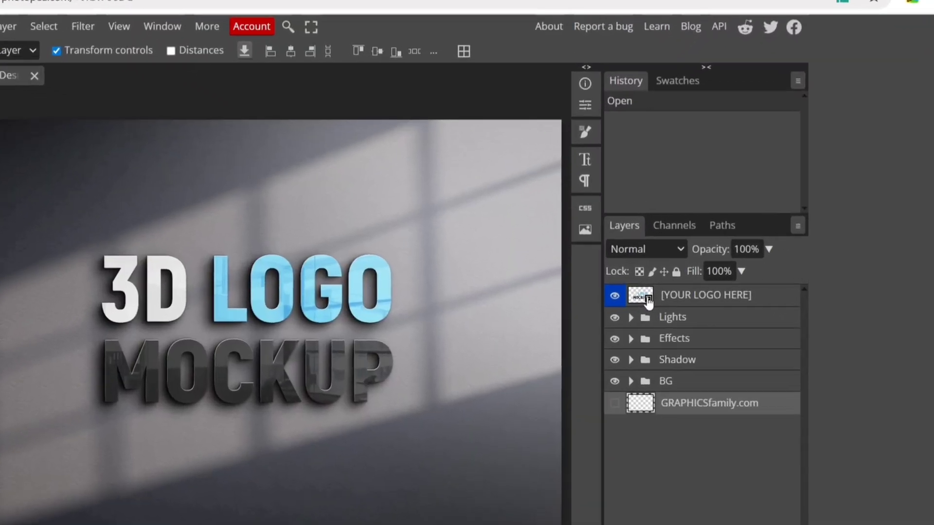
# Step: Open the [YOUR LOGO HERE] smart object, hide the placeholder text, and place Creative Logo Design.png
pyautogui.doubleClick(606, 289)
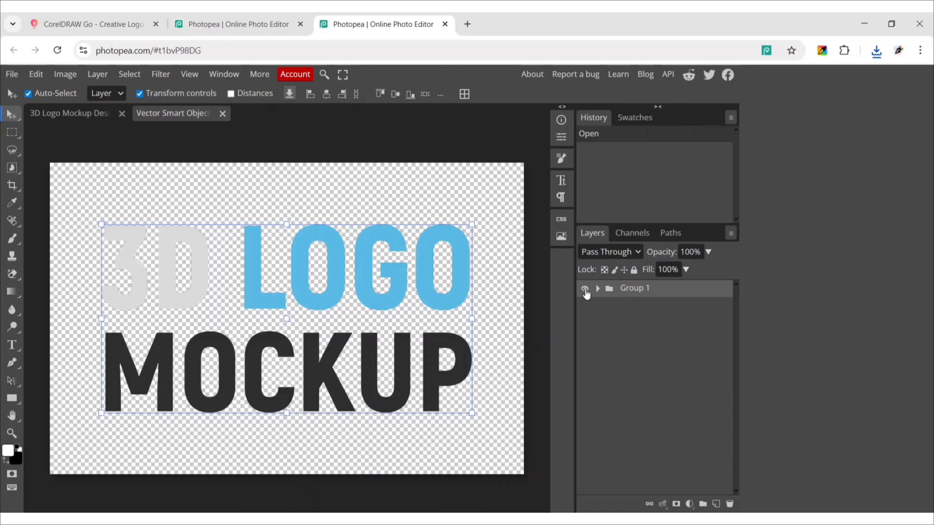
pyautogui.click(593, 291)
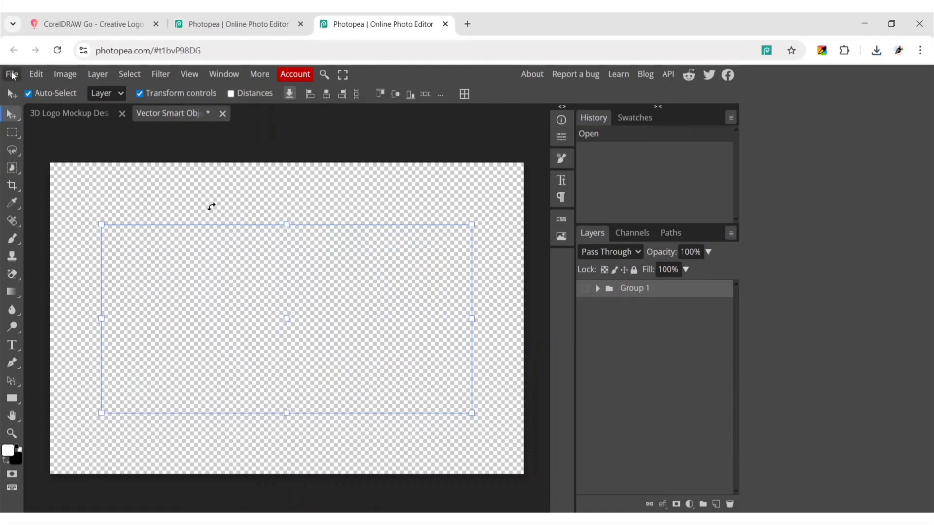
pyautogui.click(12, 74)
pyautogui.click(44, 130)
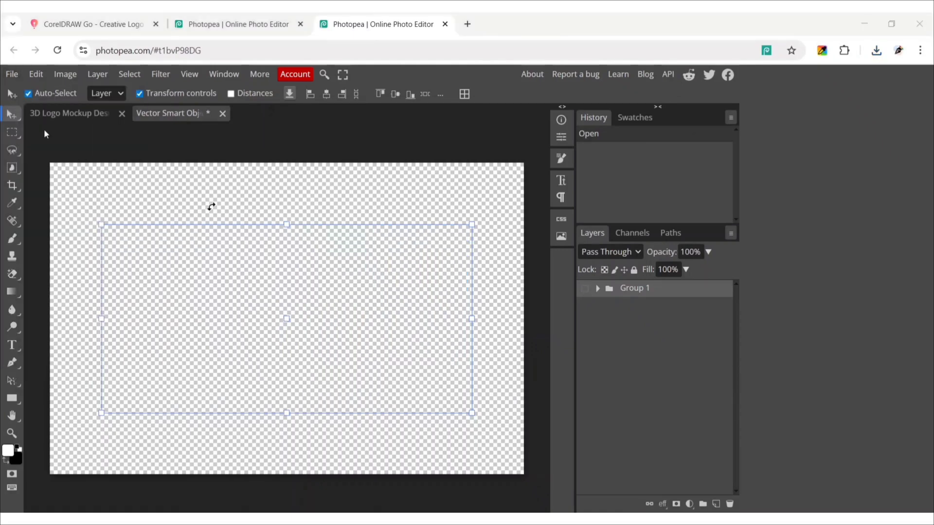
pyautogui.click(138, 129)
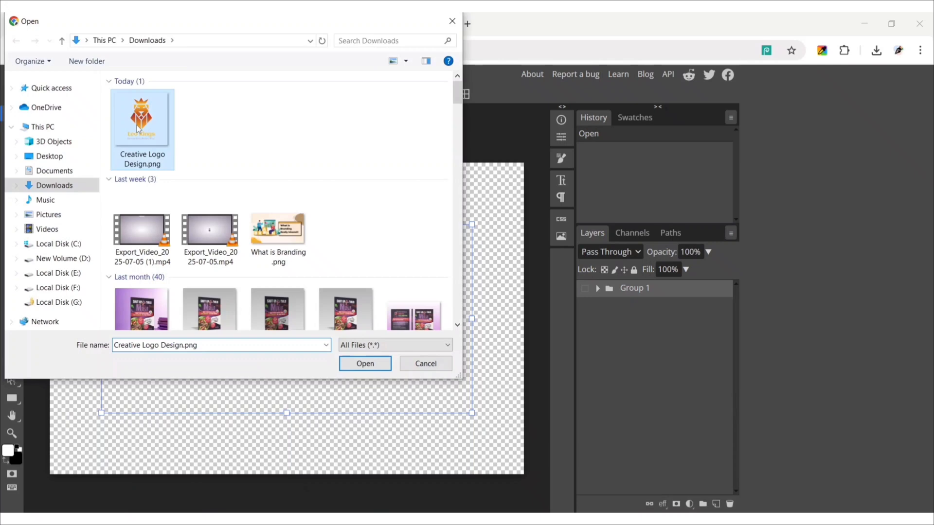
pyautogui.click(362, 363)
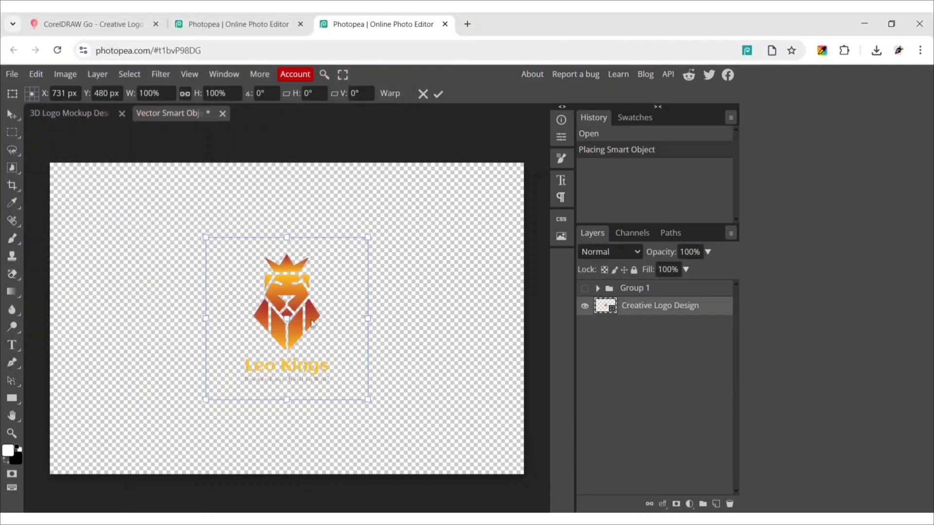
# Step: Enlarge the logo to about 192%, centre it, and save the smart object
pyautogui.moveTo(314, 319); pyautogui.dragTo(287, 243)
pyautogui.moveTo(337, 322); pyautogui.dragTo(444, 509)
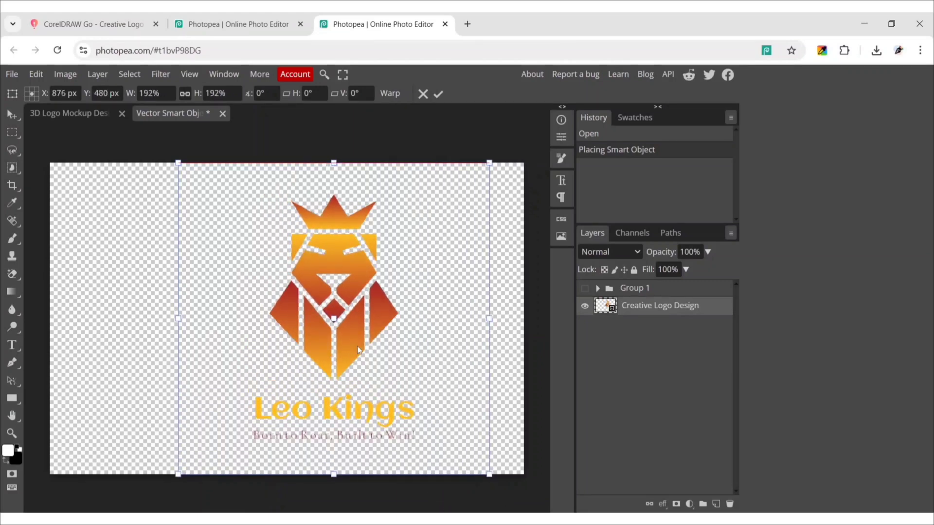
pyautogui.moveTo(370, 348); pyautogui.dragTo(323, 348)
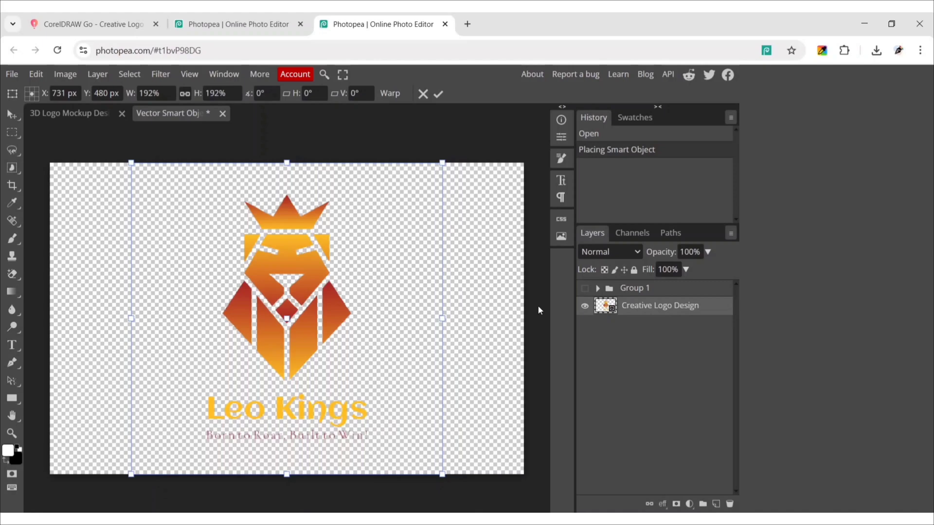
pyautogui.hotkey('ctrl', 's')
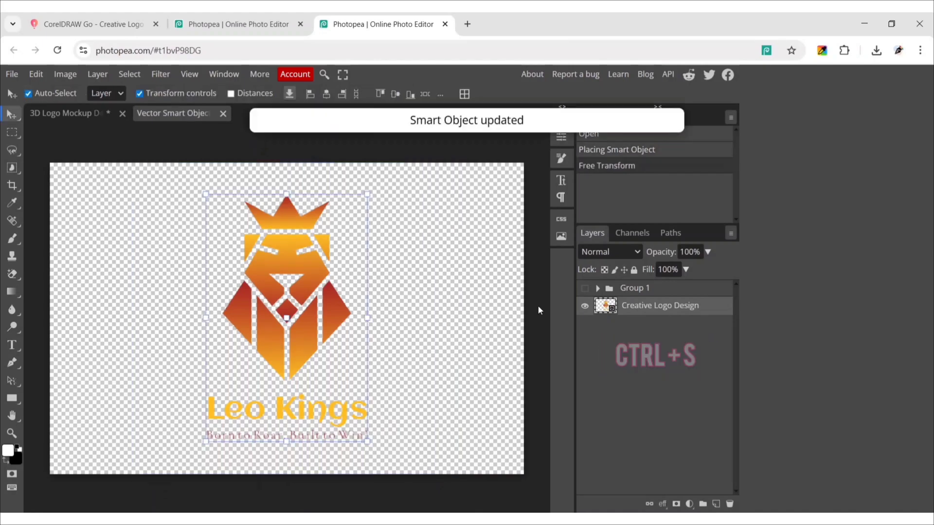
# Step: Export the 3D Logo Mockup document with the Leo Kings logo as a PNG
pyautogui.click(64, 115)
pyautogui.click(366, 146)
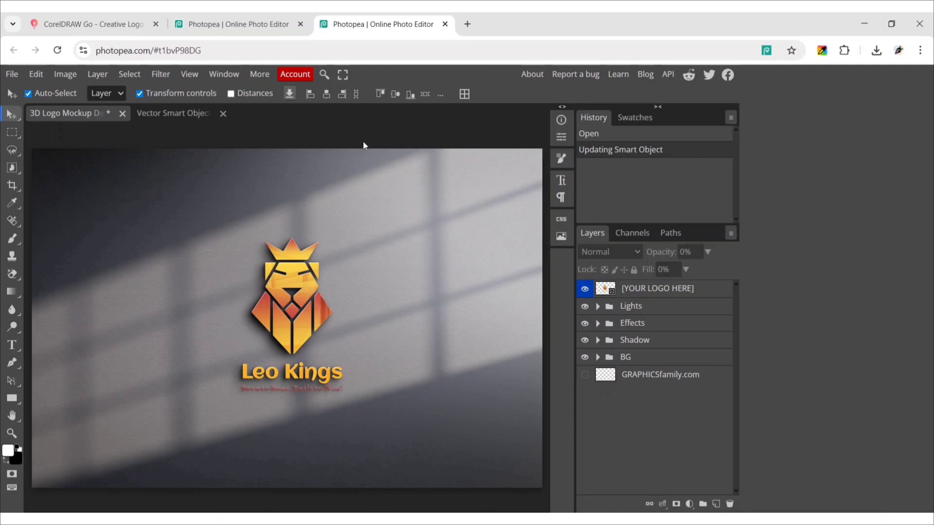
pyautogui.click(10, 73)
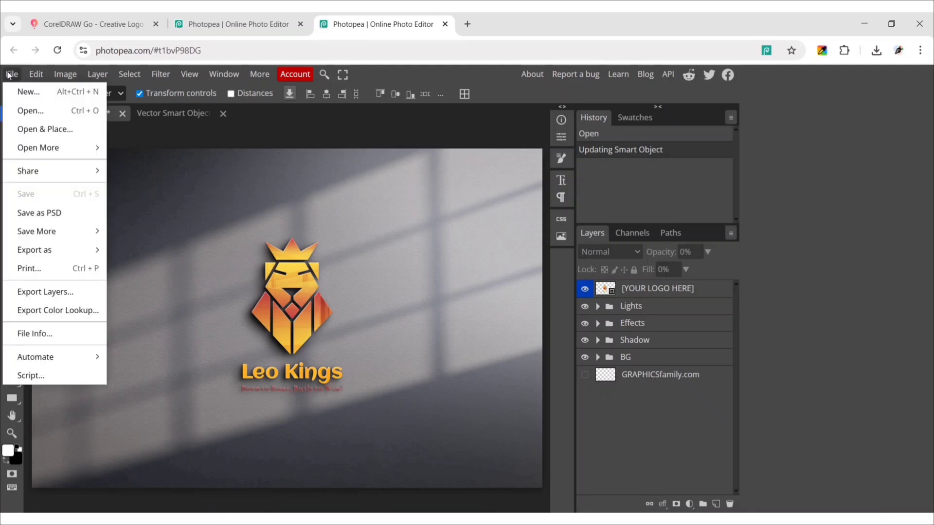
pyautogui.moveTo(44, 254)
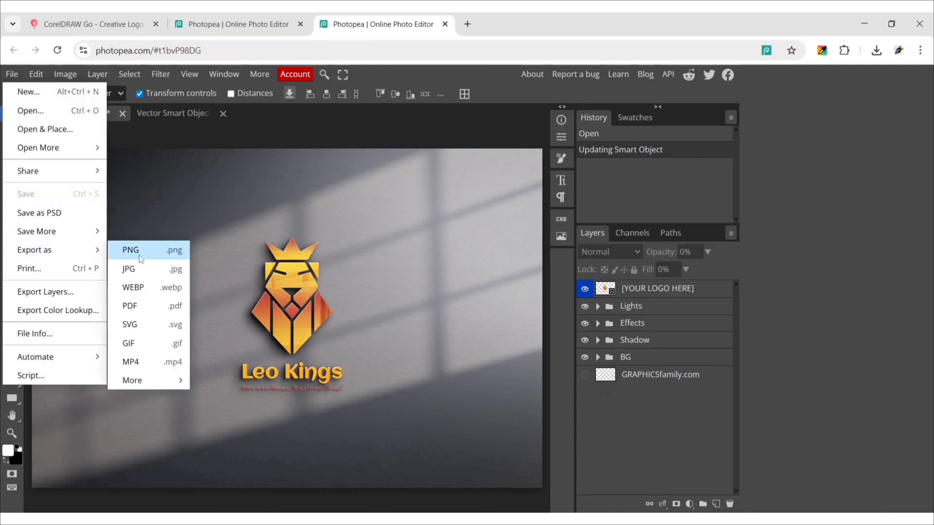
pyautogui.click(140, 259)
pyautogui.click(436, 288)
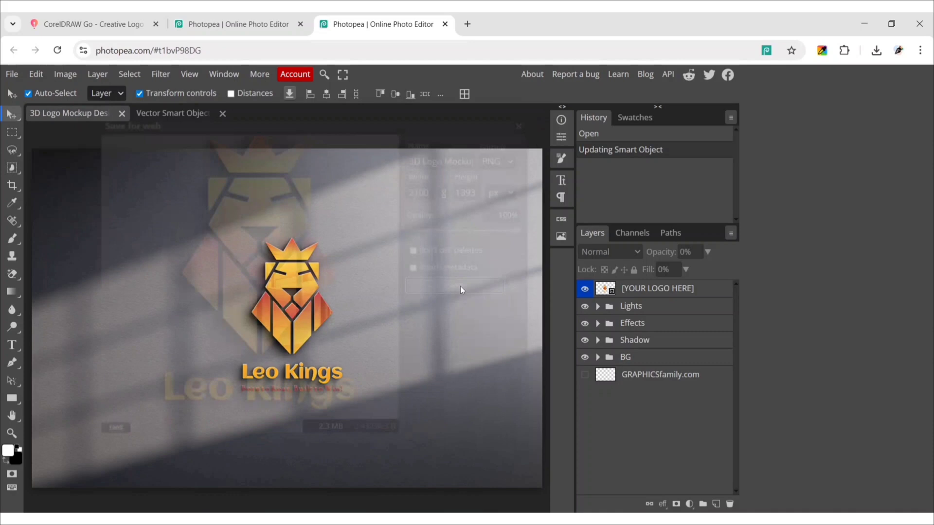